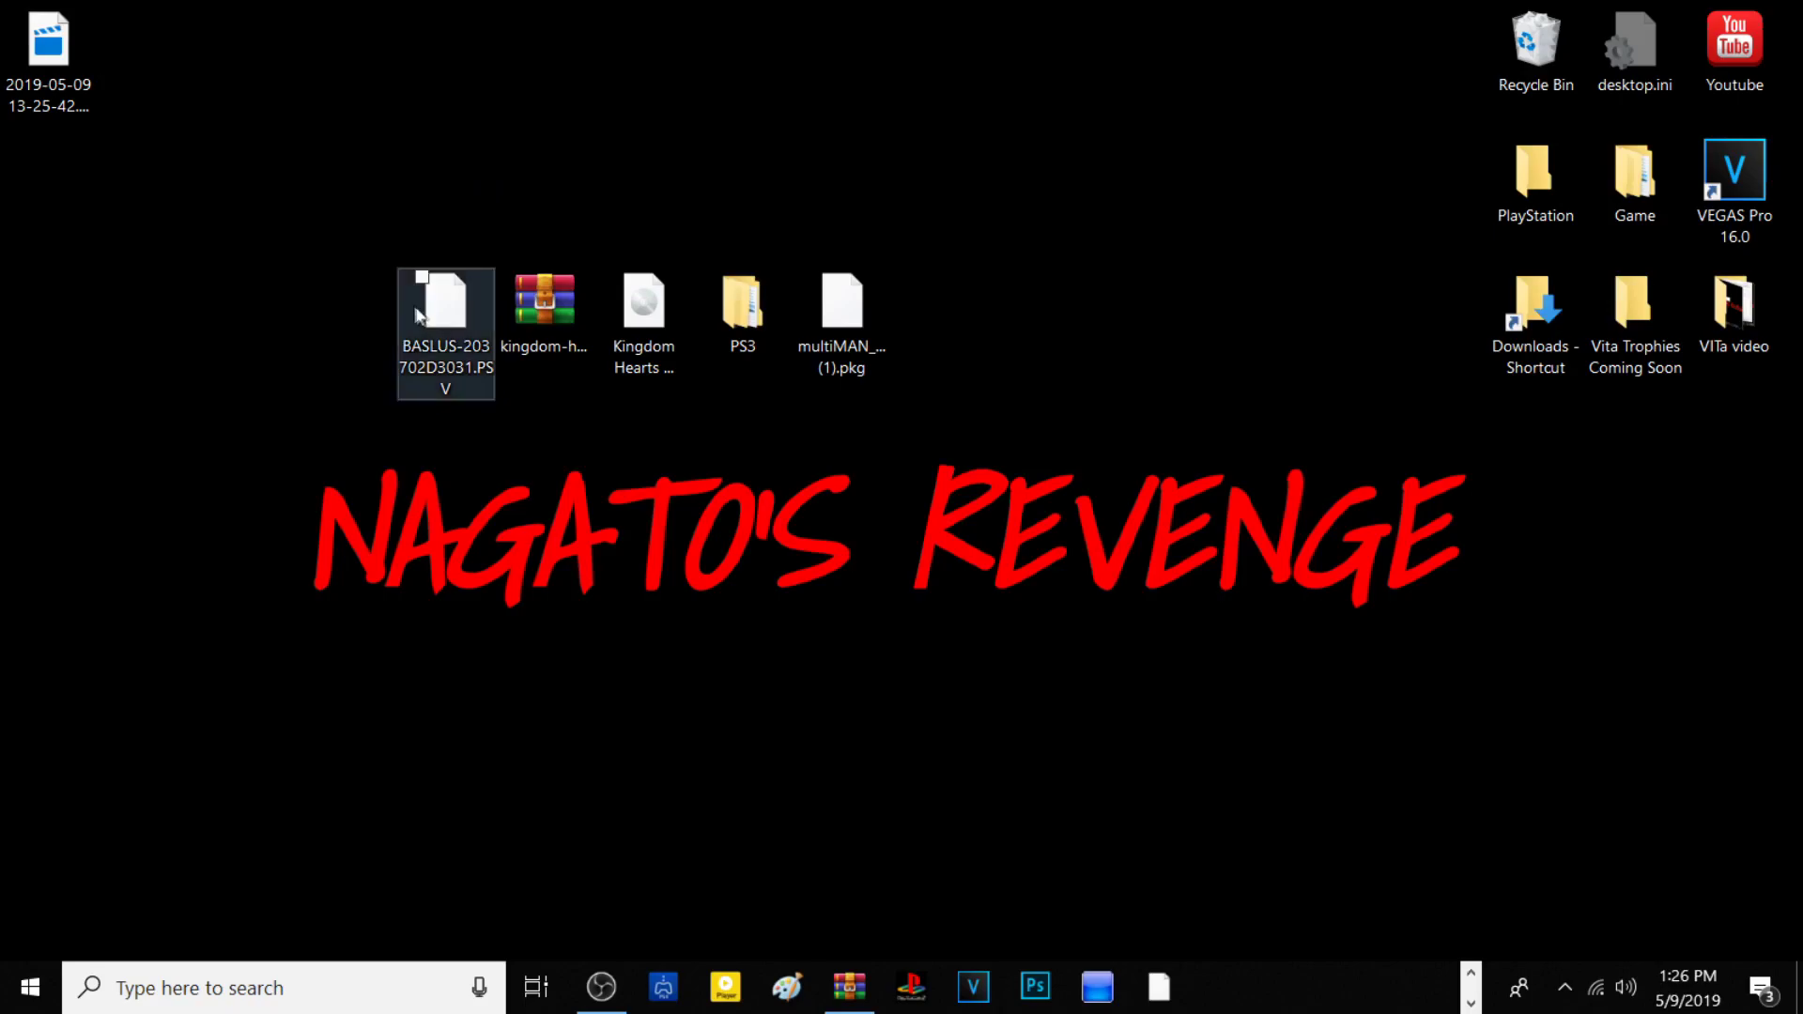
pyautogui.click(634, 323)
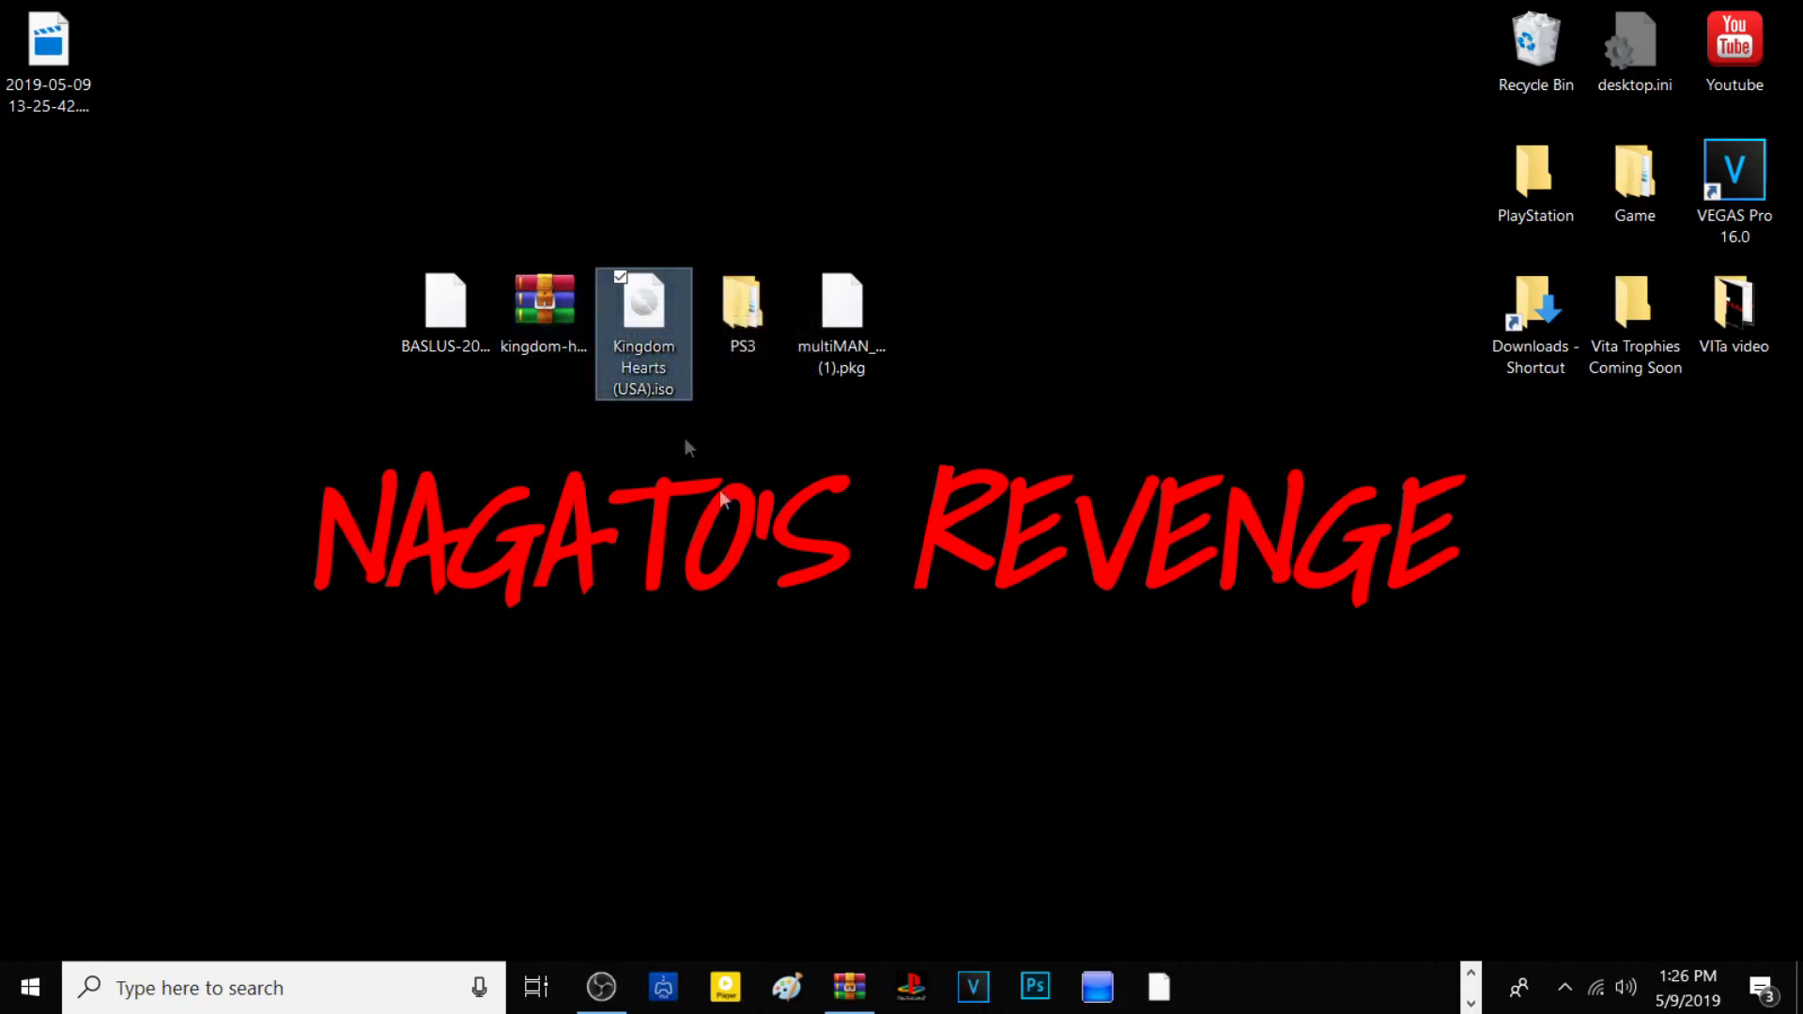
pyautogui.click(432, 319)
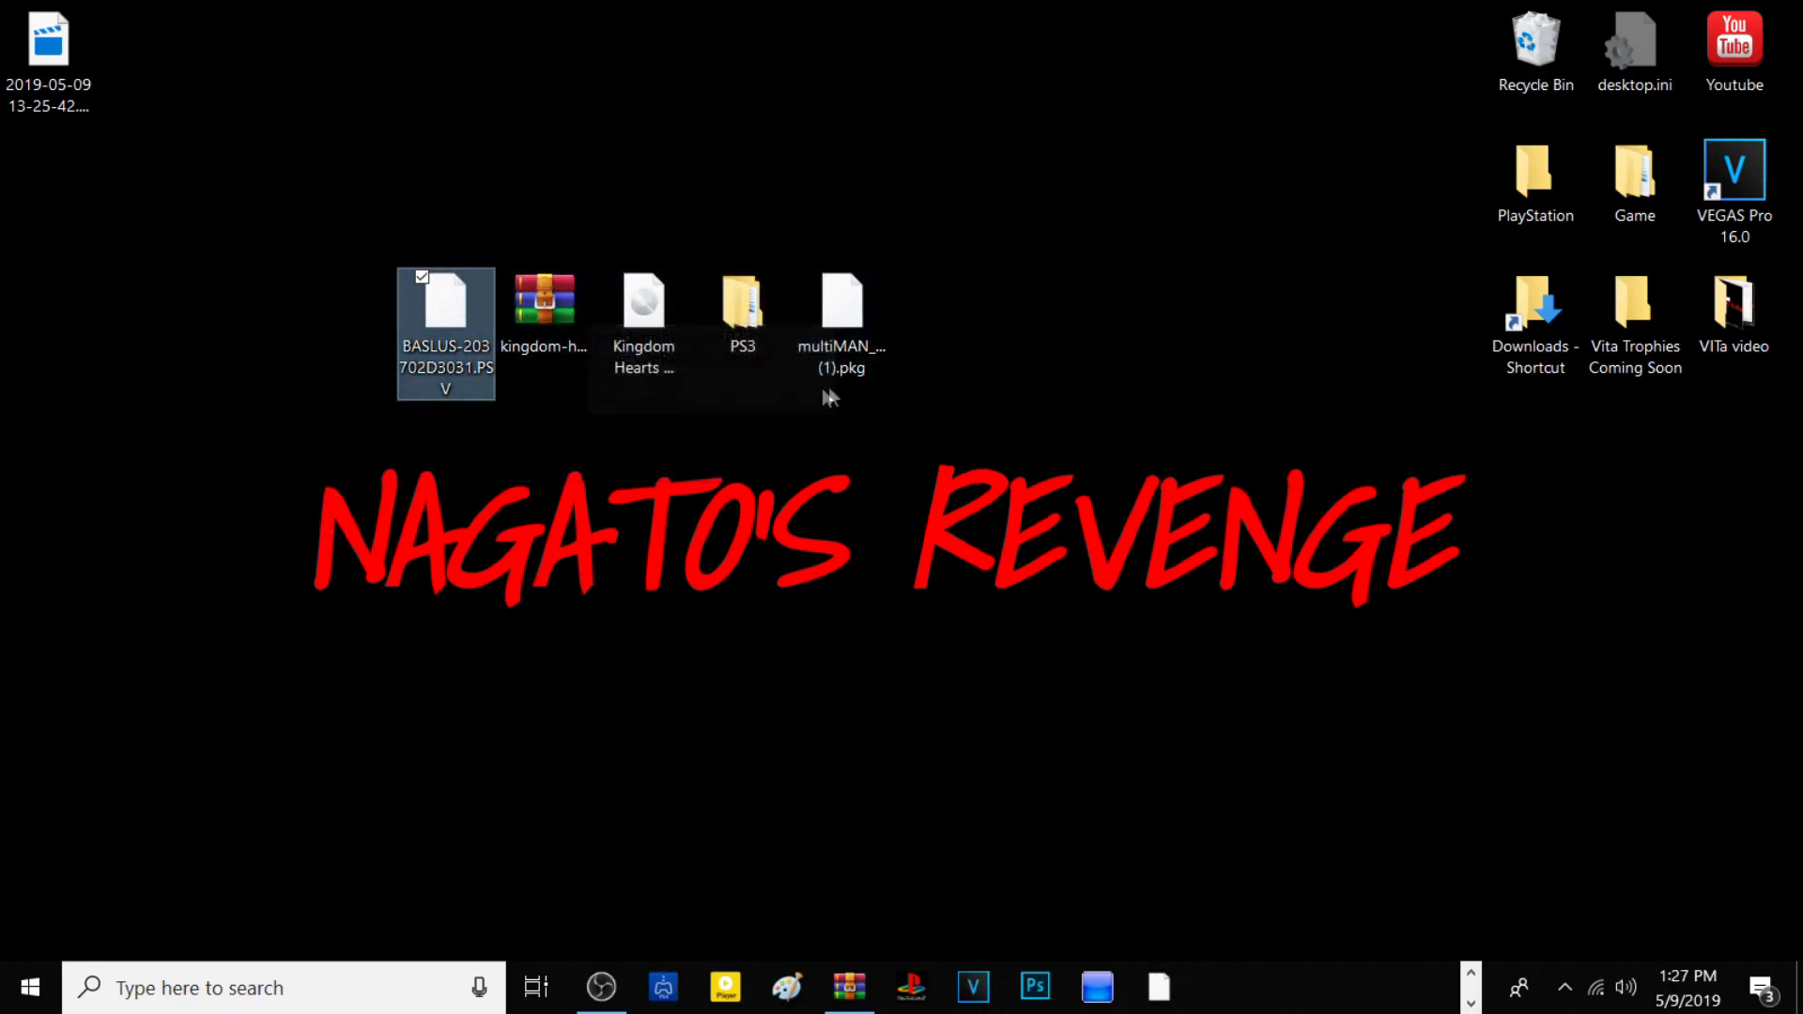
pyautogui.click(817, 319)
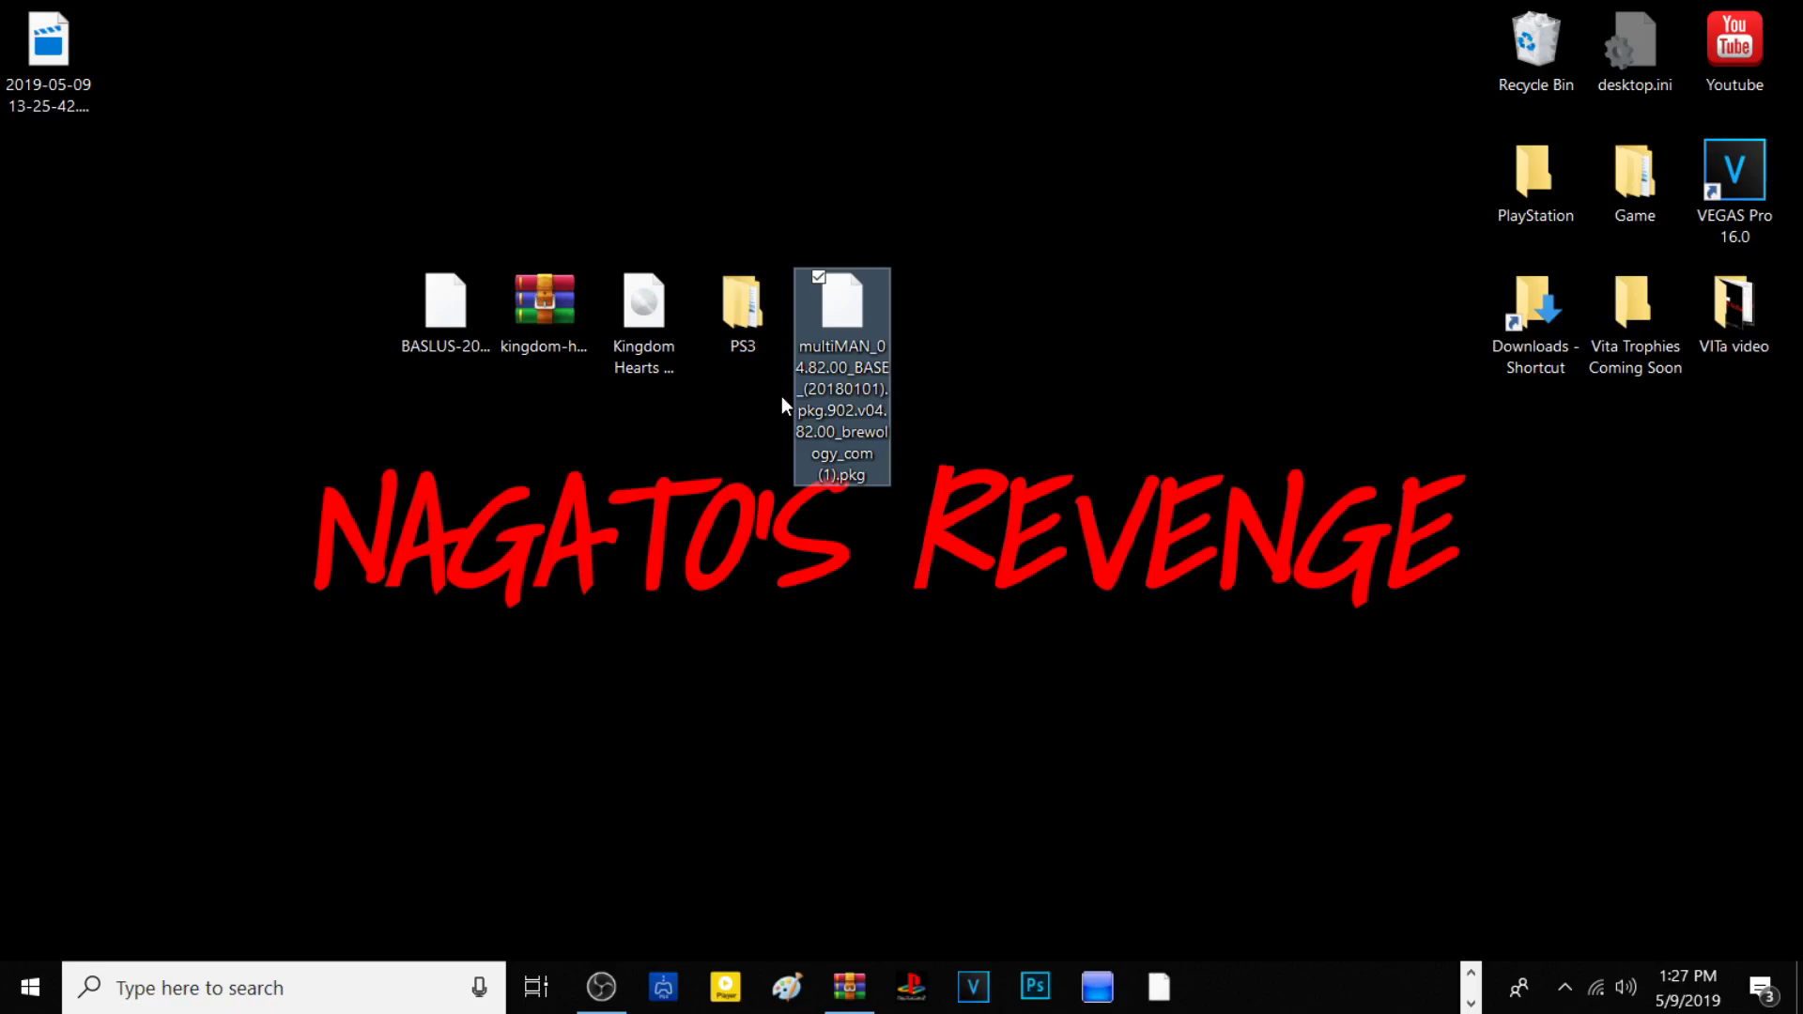
# Open the desktop PS3 folder and go through EXPORT into the PSV folder to view its structure
pyautogui.click(738, 302)
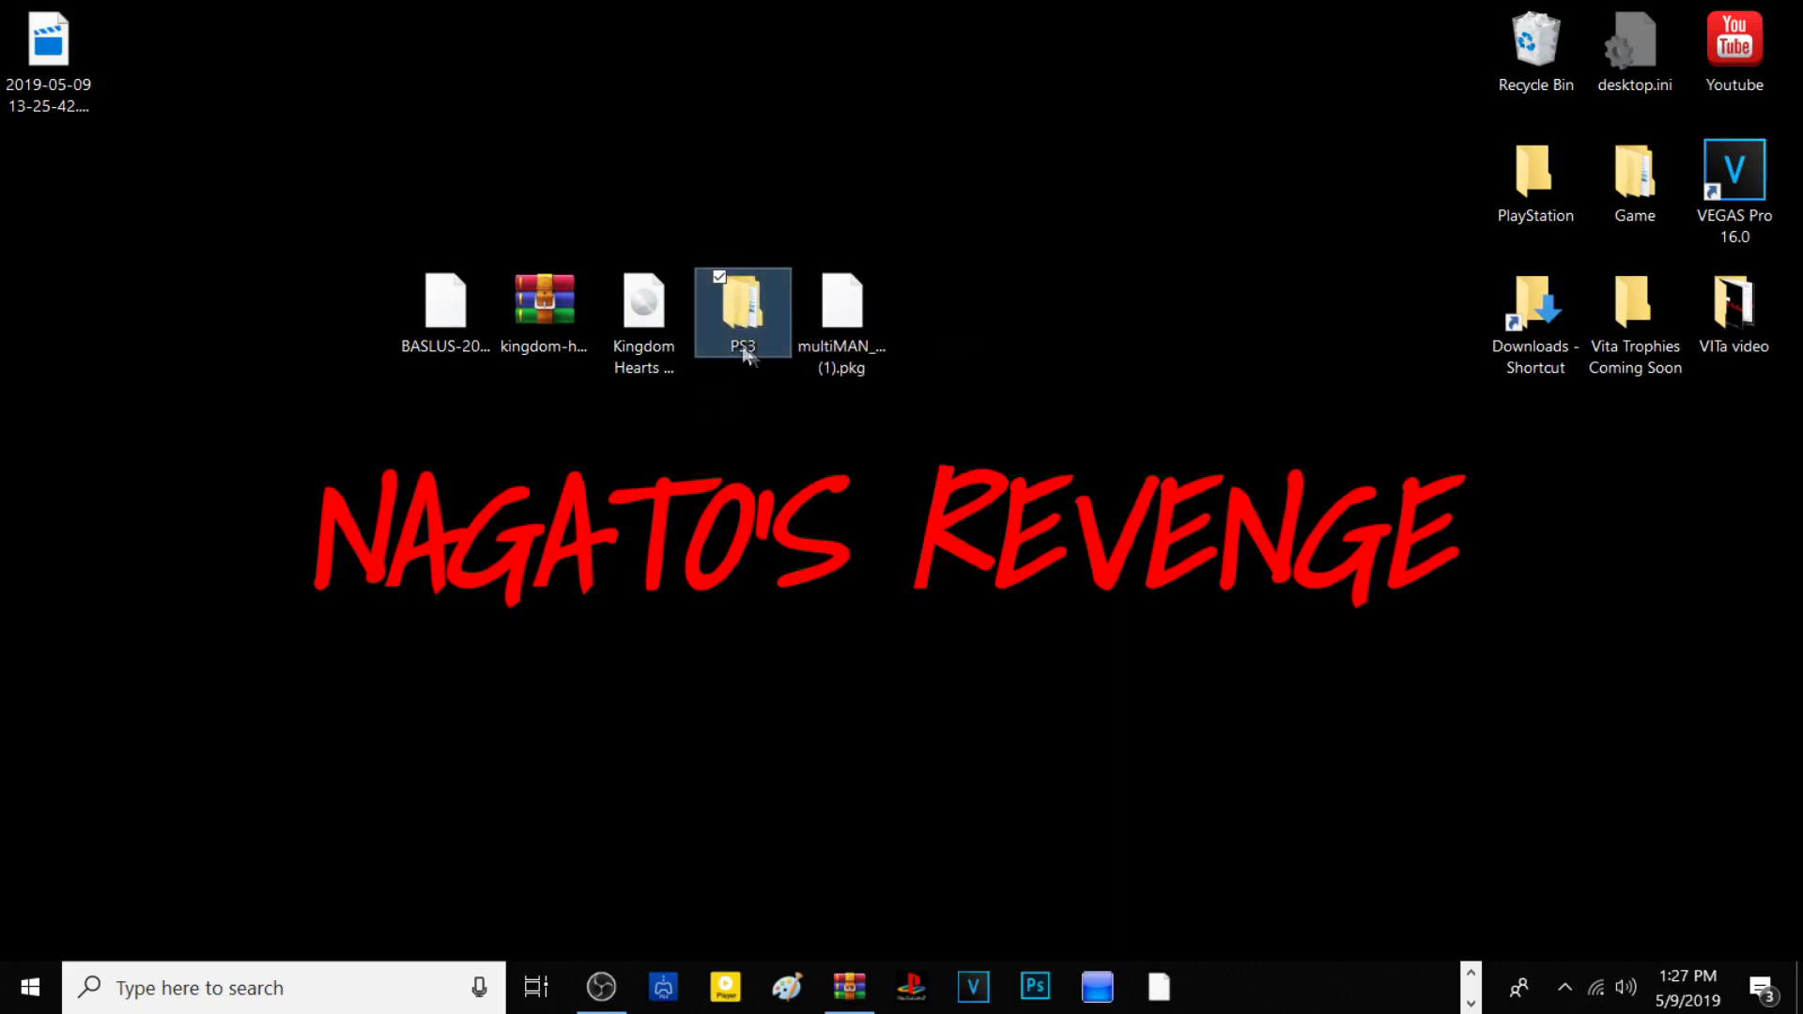
pyautogui.doubleClick(741, 319)
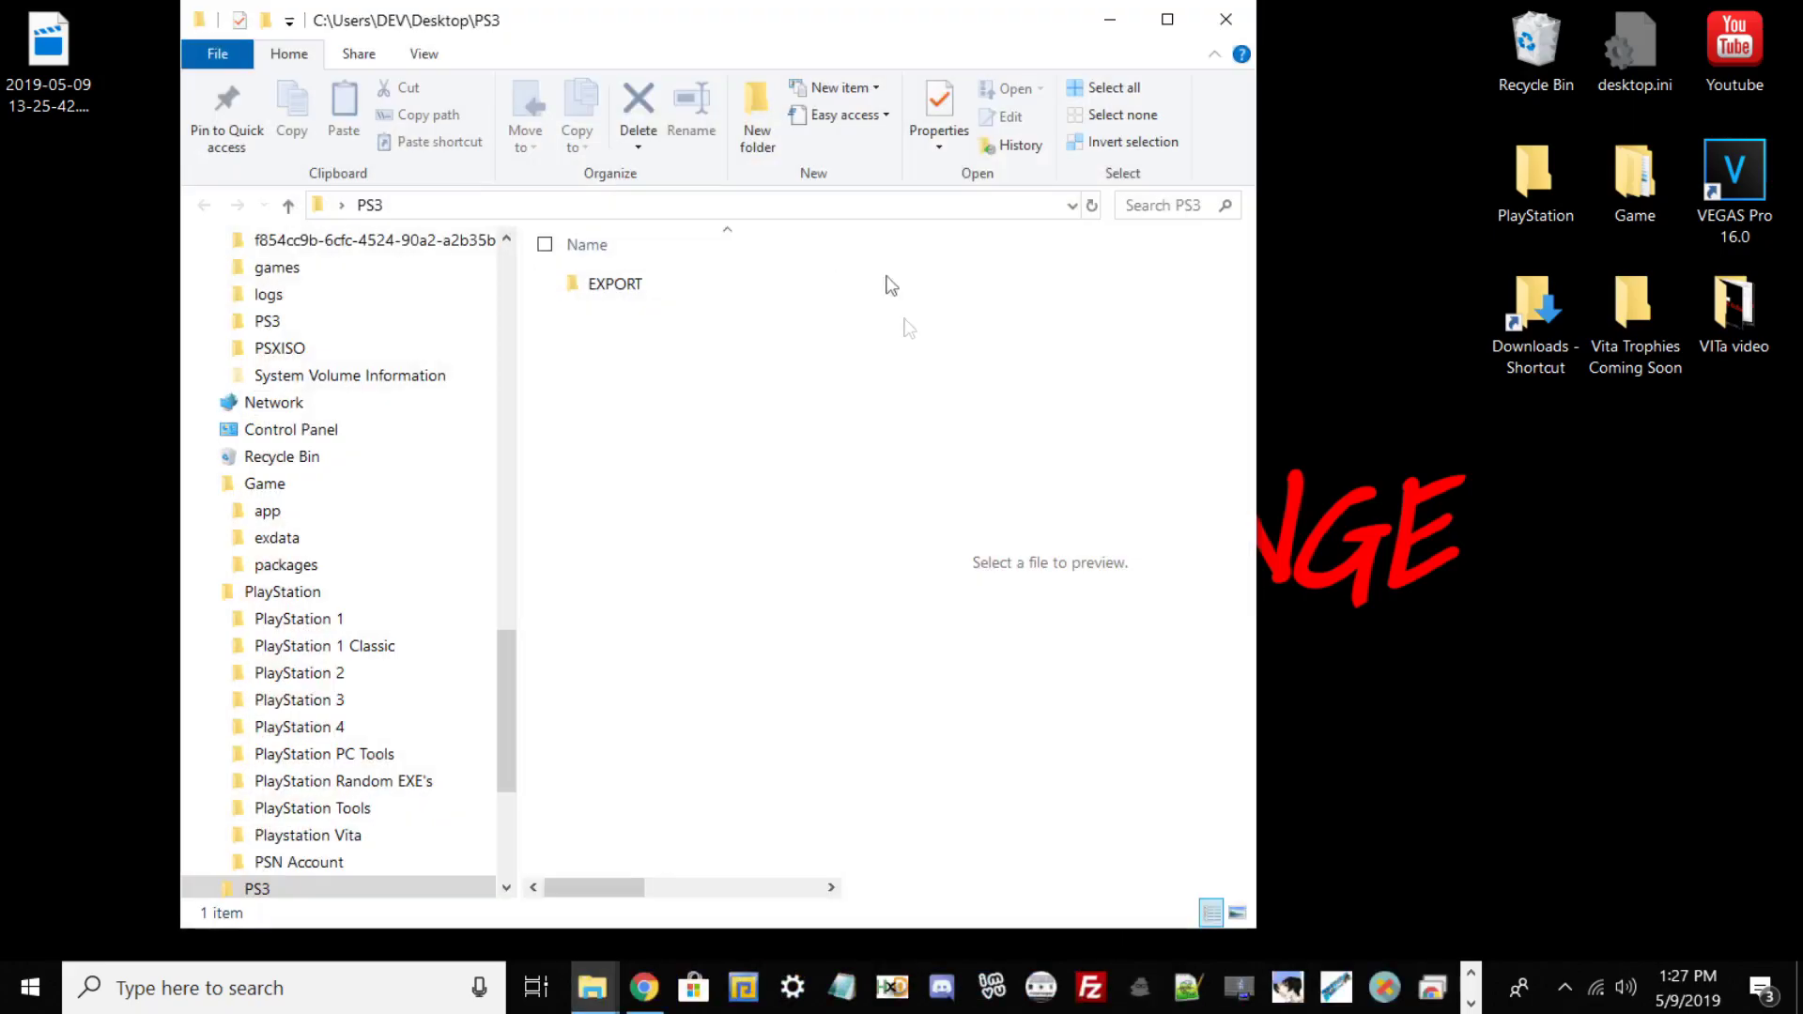
pyautogui.click(653, 287)
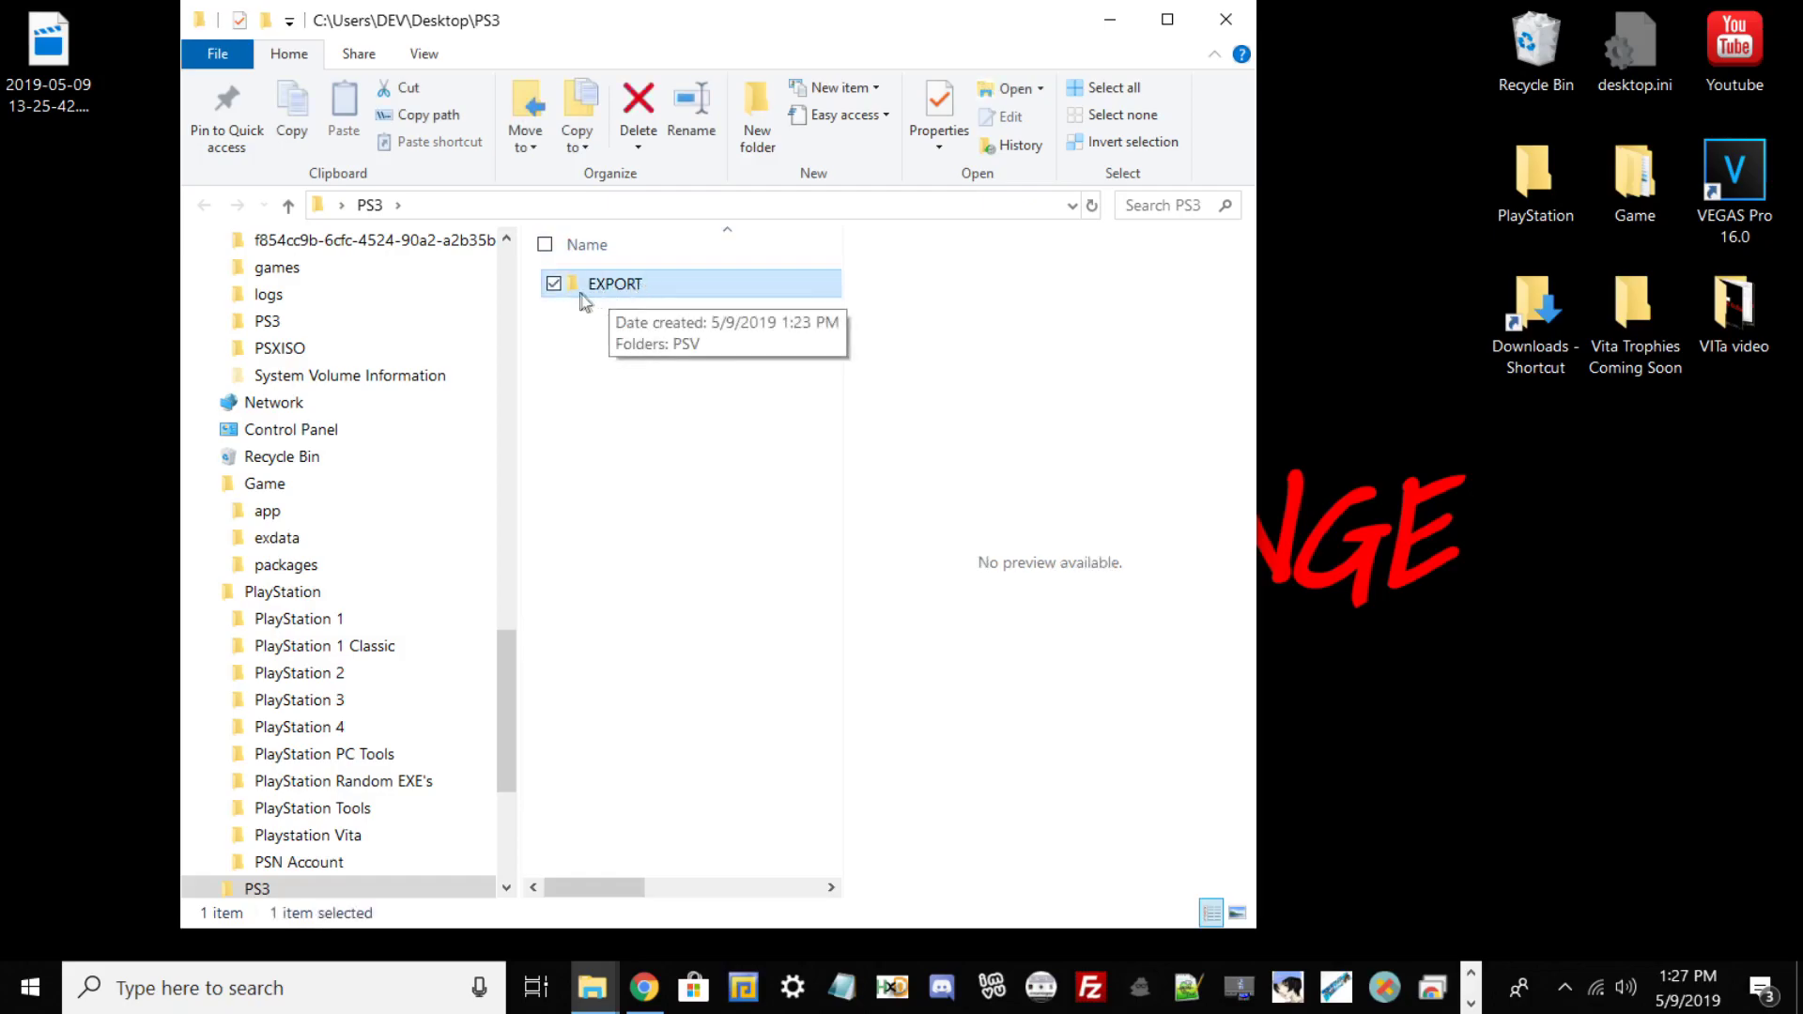
pyautogui.doubleClick(634, 286)
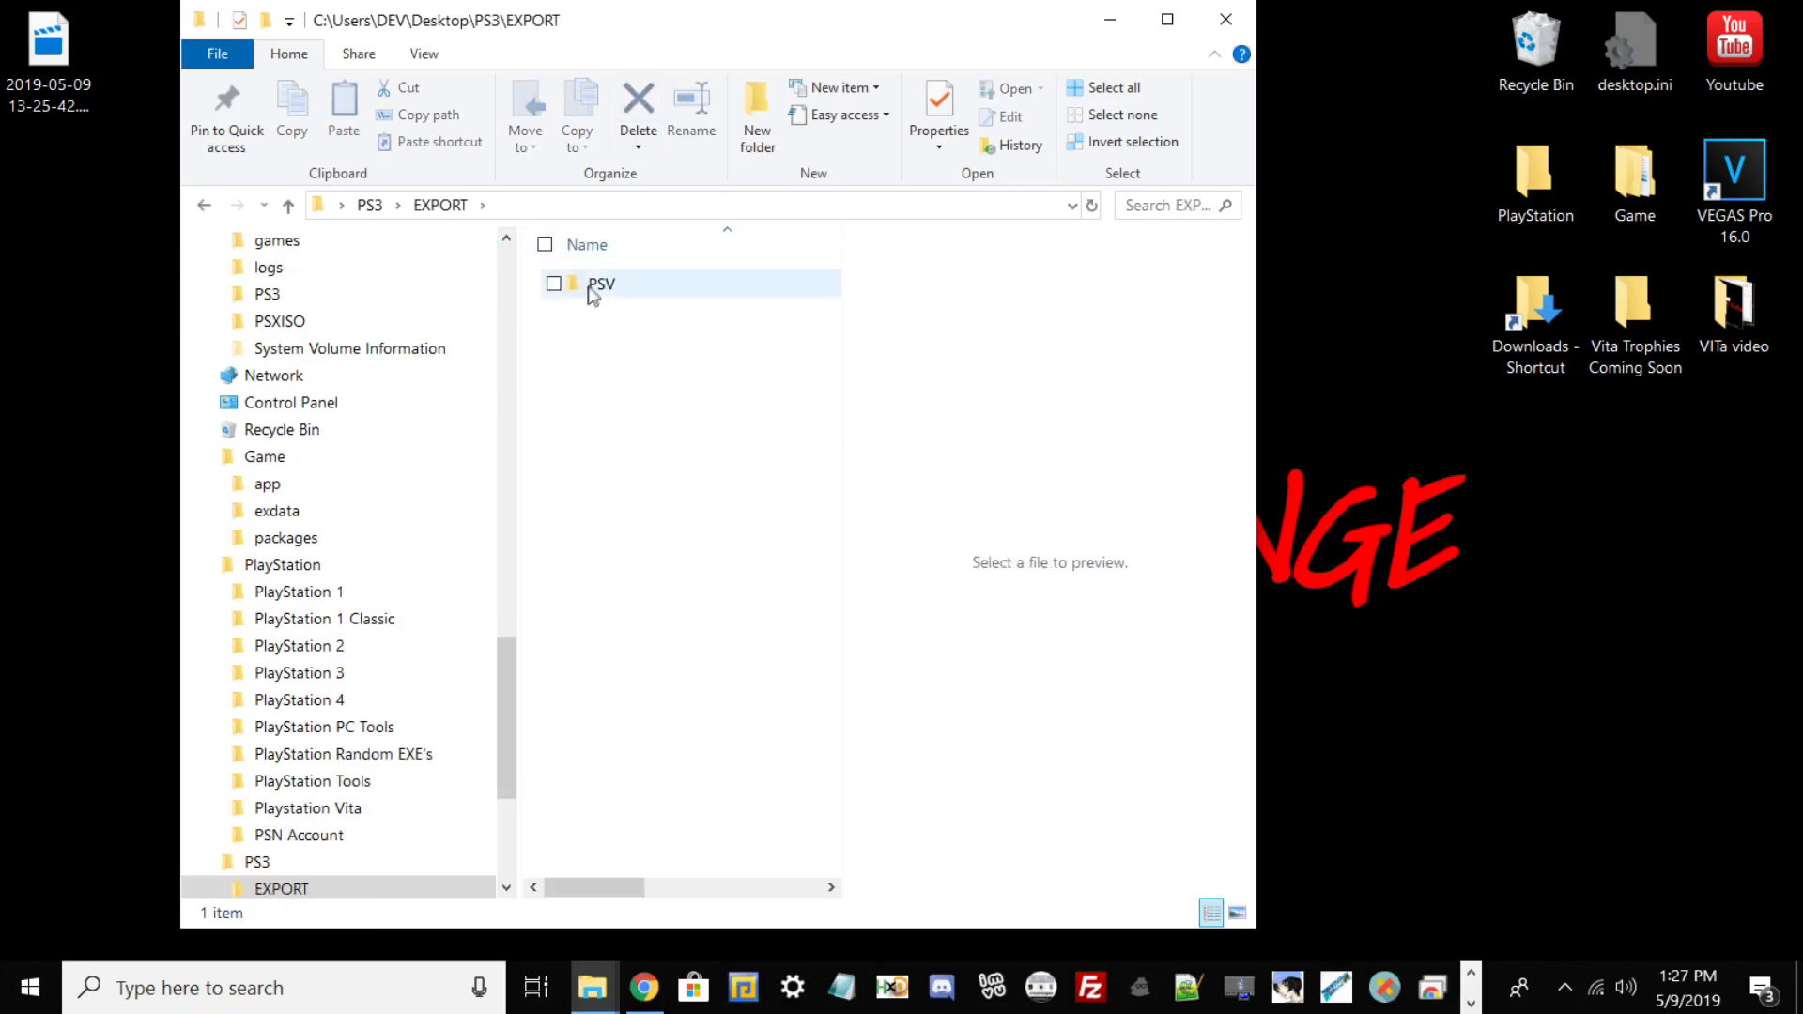
pyautogui.doubleClick(595, 286)
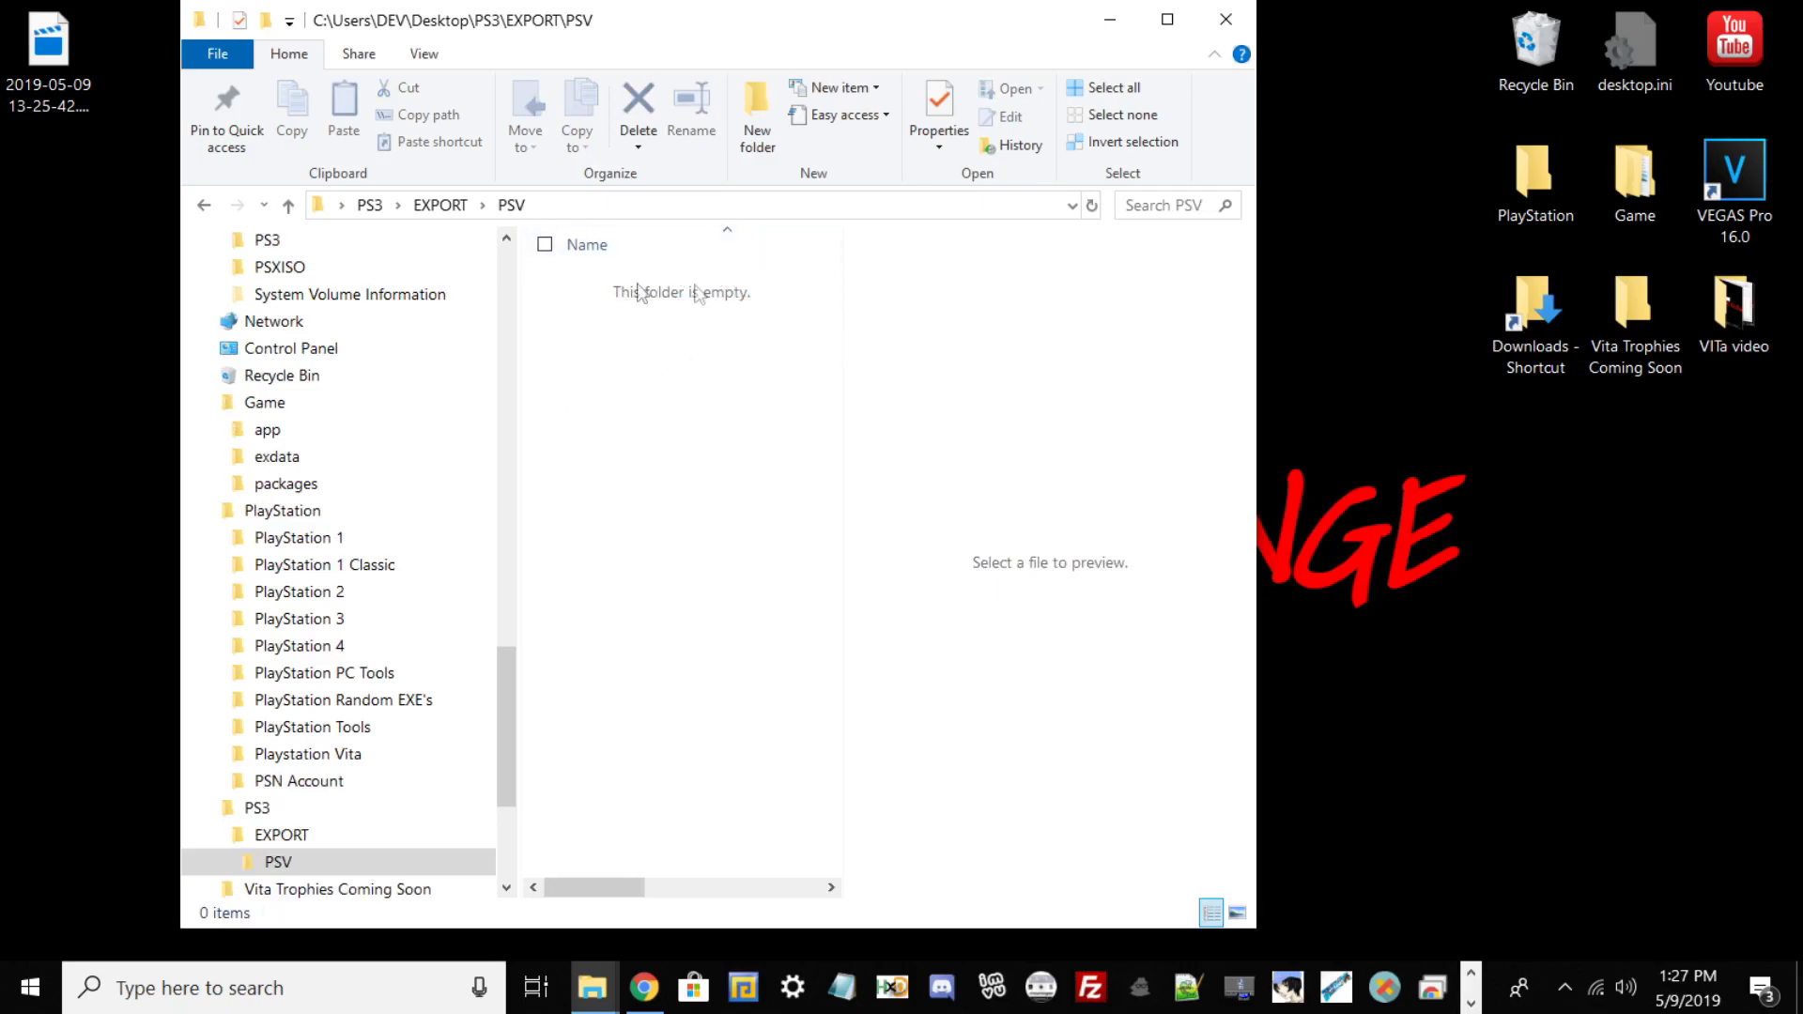
# Move the PSV folder window aside to reach the BASLUS-203702D3031.PSV desktop file, and minimise the window
pyautogui.moveTo(589, 26); pyautogui.dragTo(916, 31)
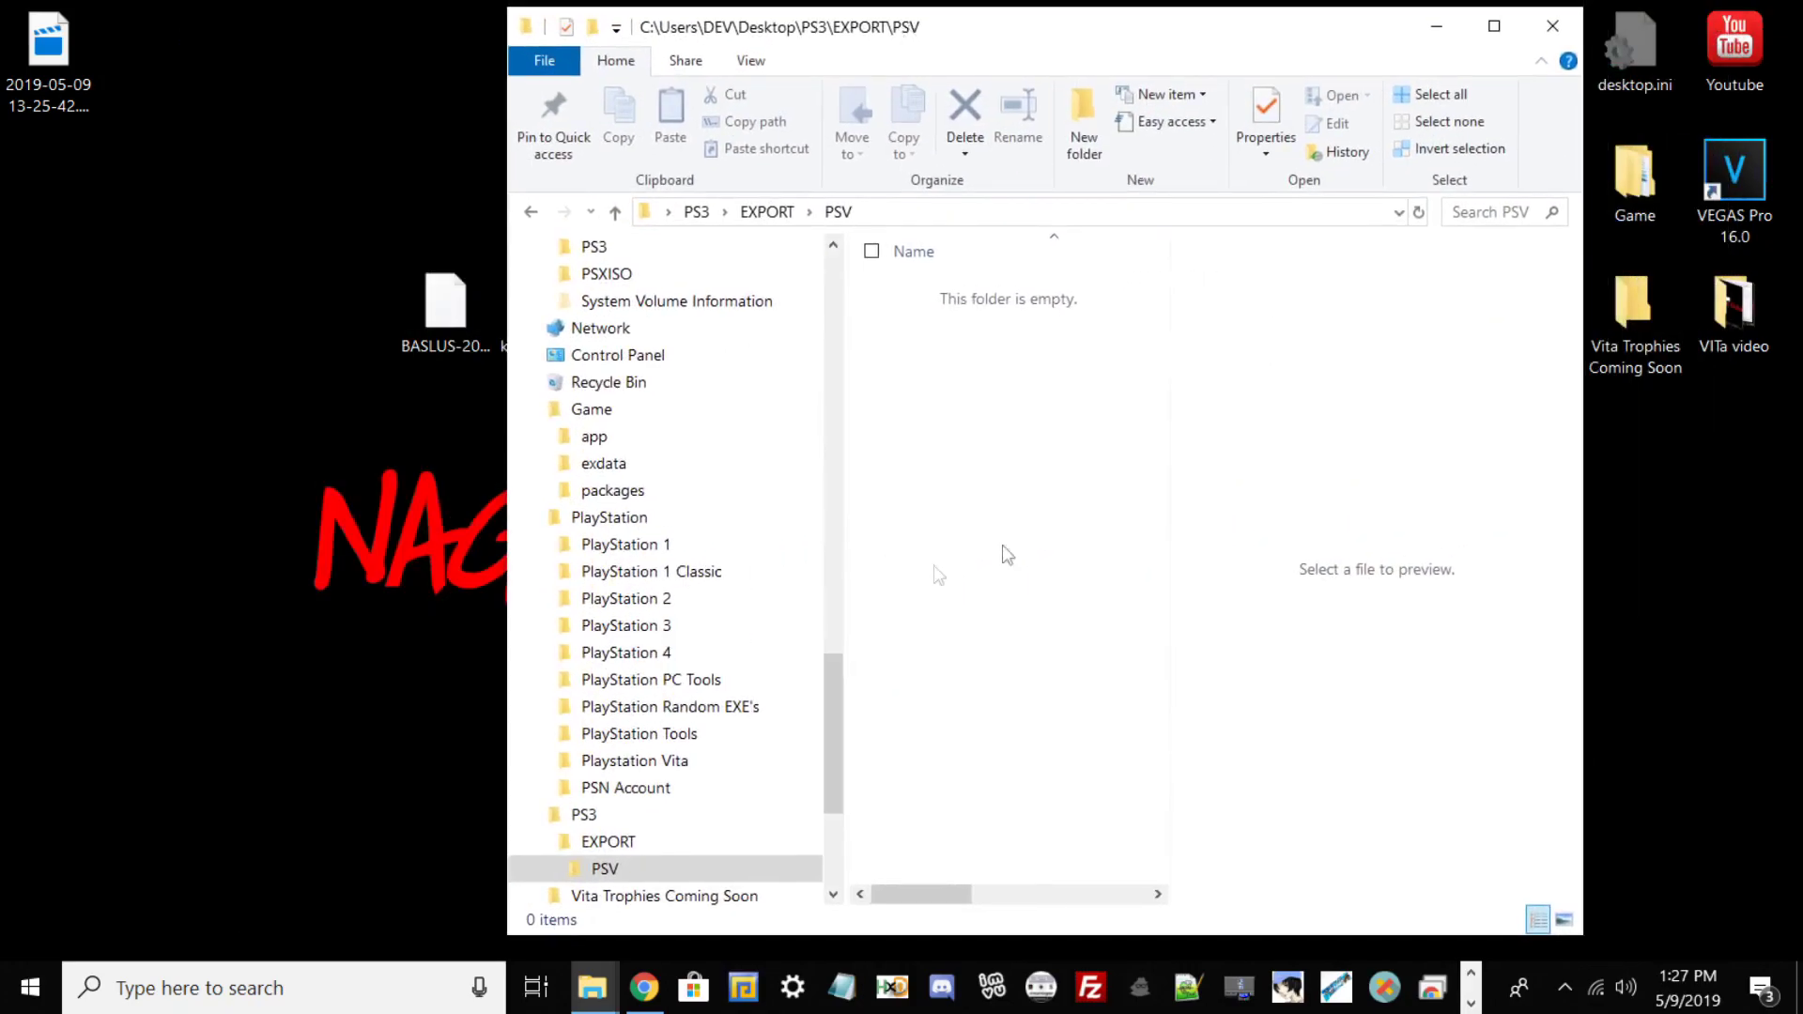
pyautogui.click(445, 310)
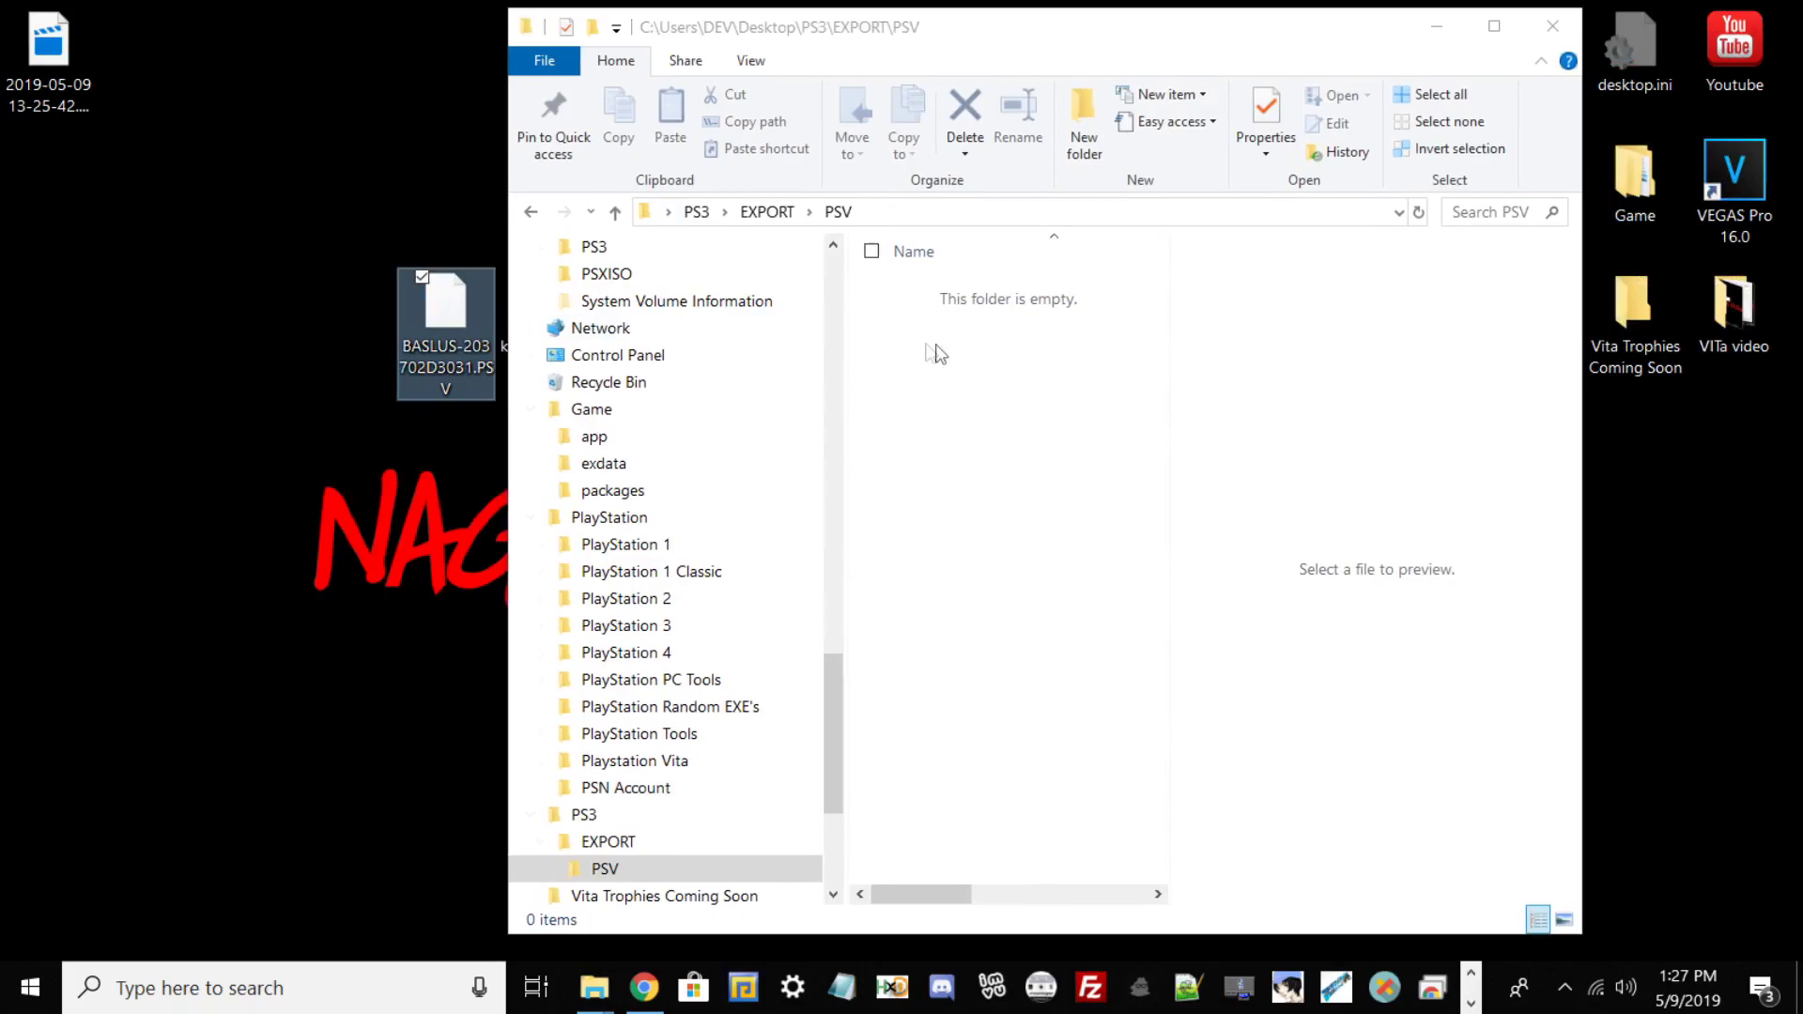
pyautogui.click(503, 303)
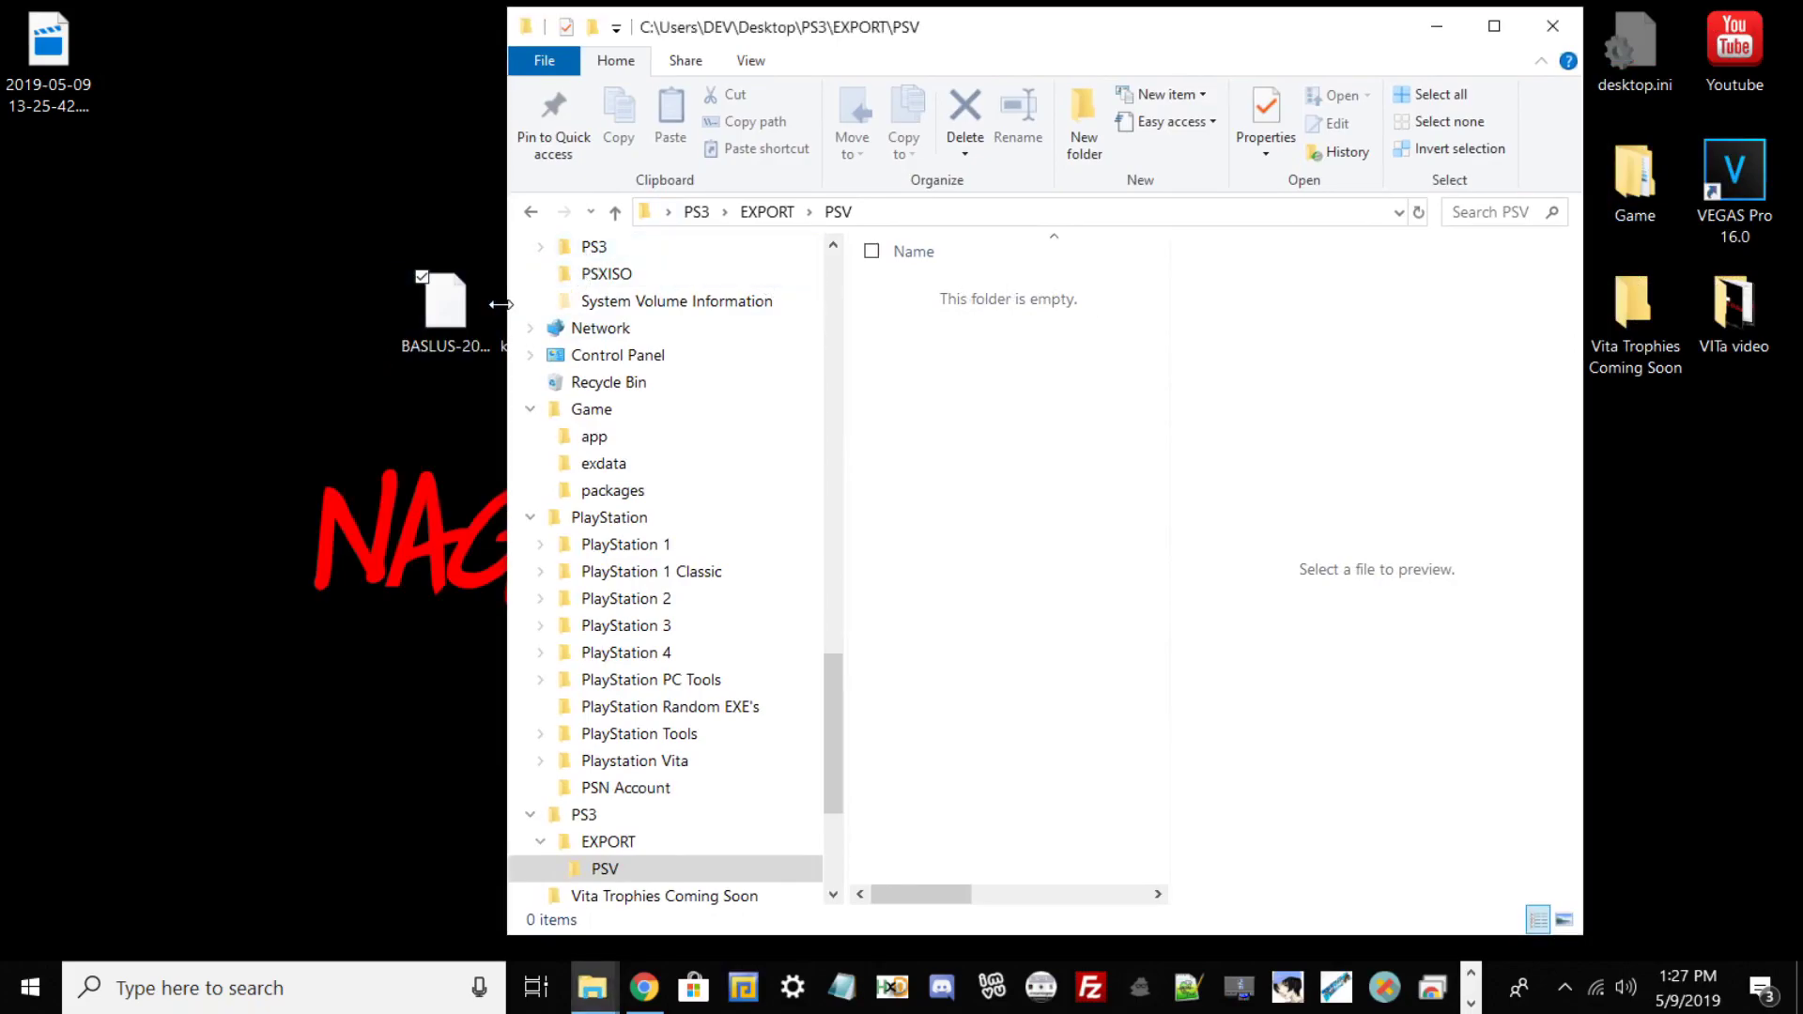
pyautogui.moveTo(445, 302)
pyautogui.mouseDown()
pyautogui.moveTo(1081, 338)
pyautogui.moveTo(445, 310)
pyautogui.mouseUp()
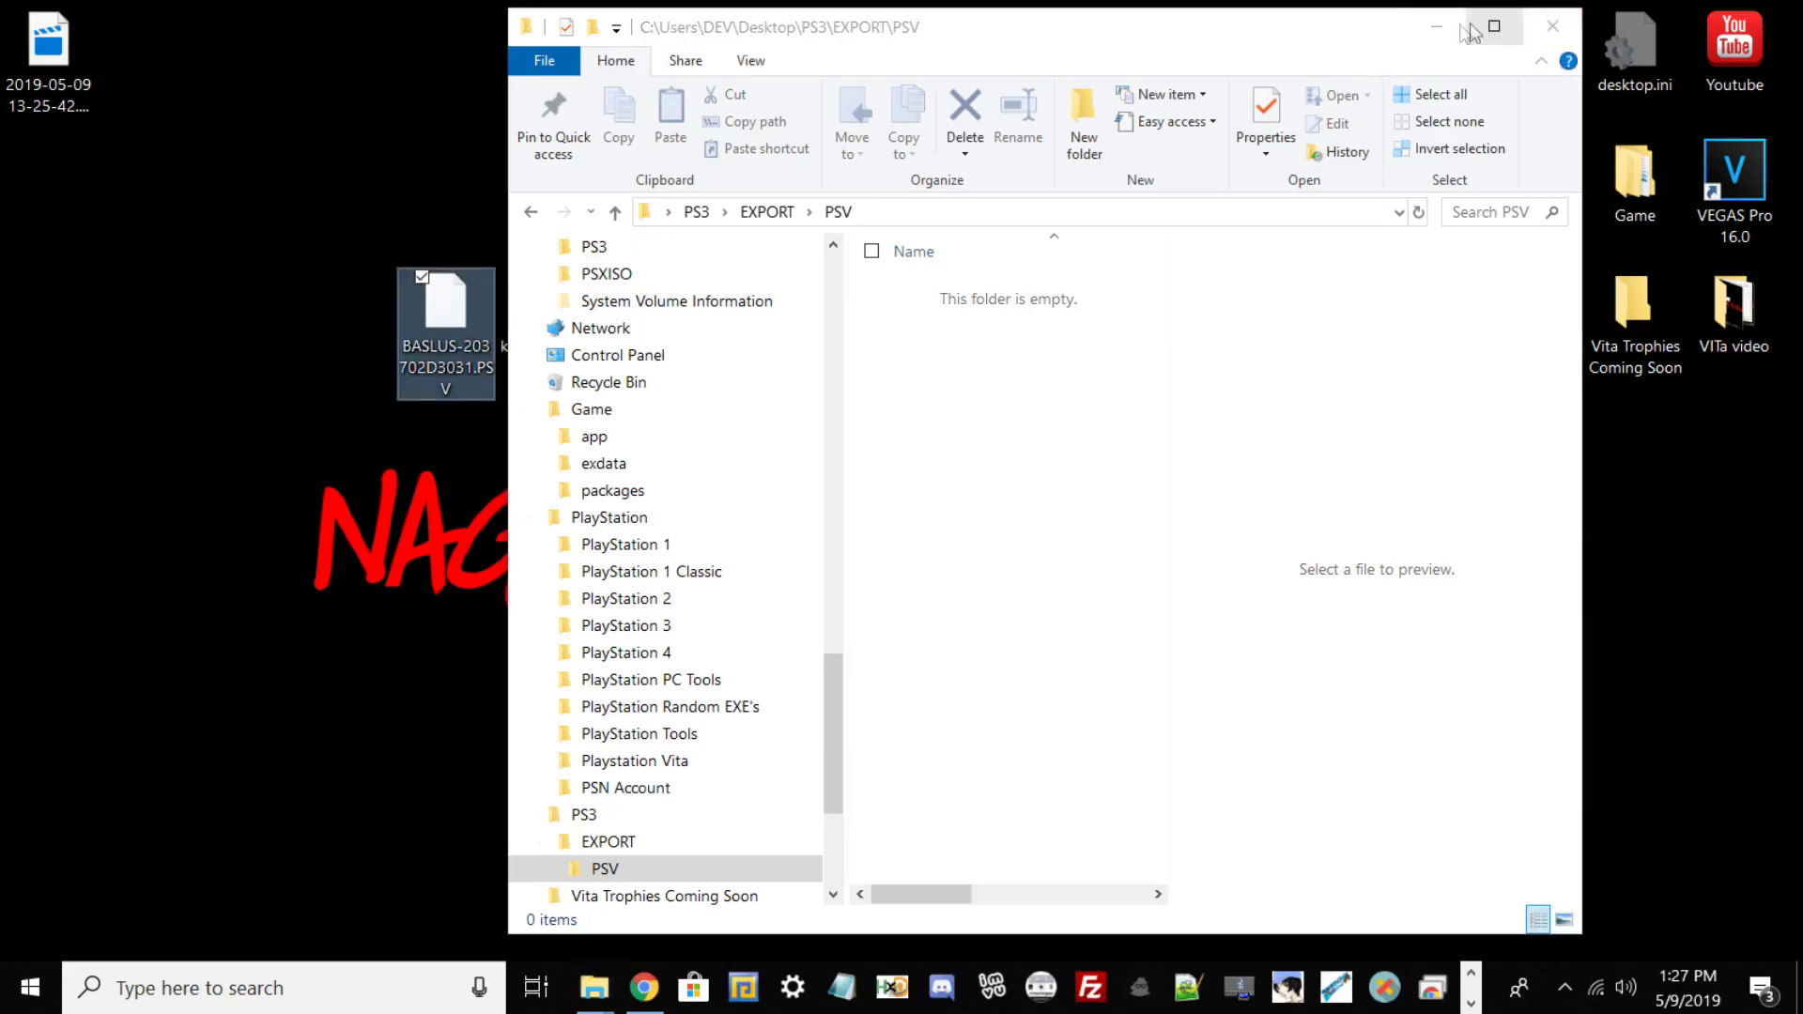
pyautogui.click(1437, 26)
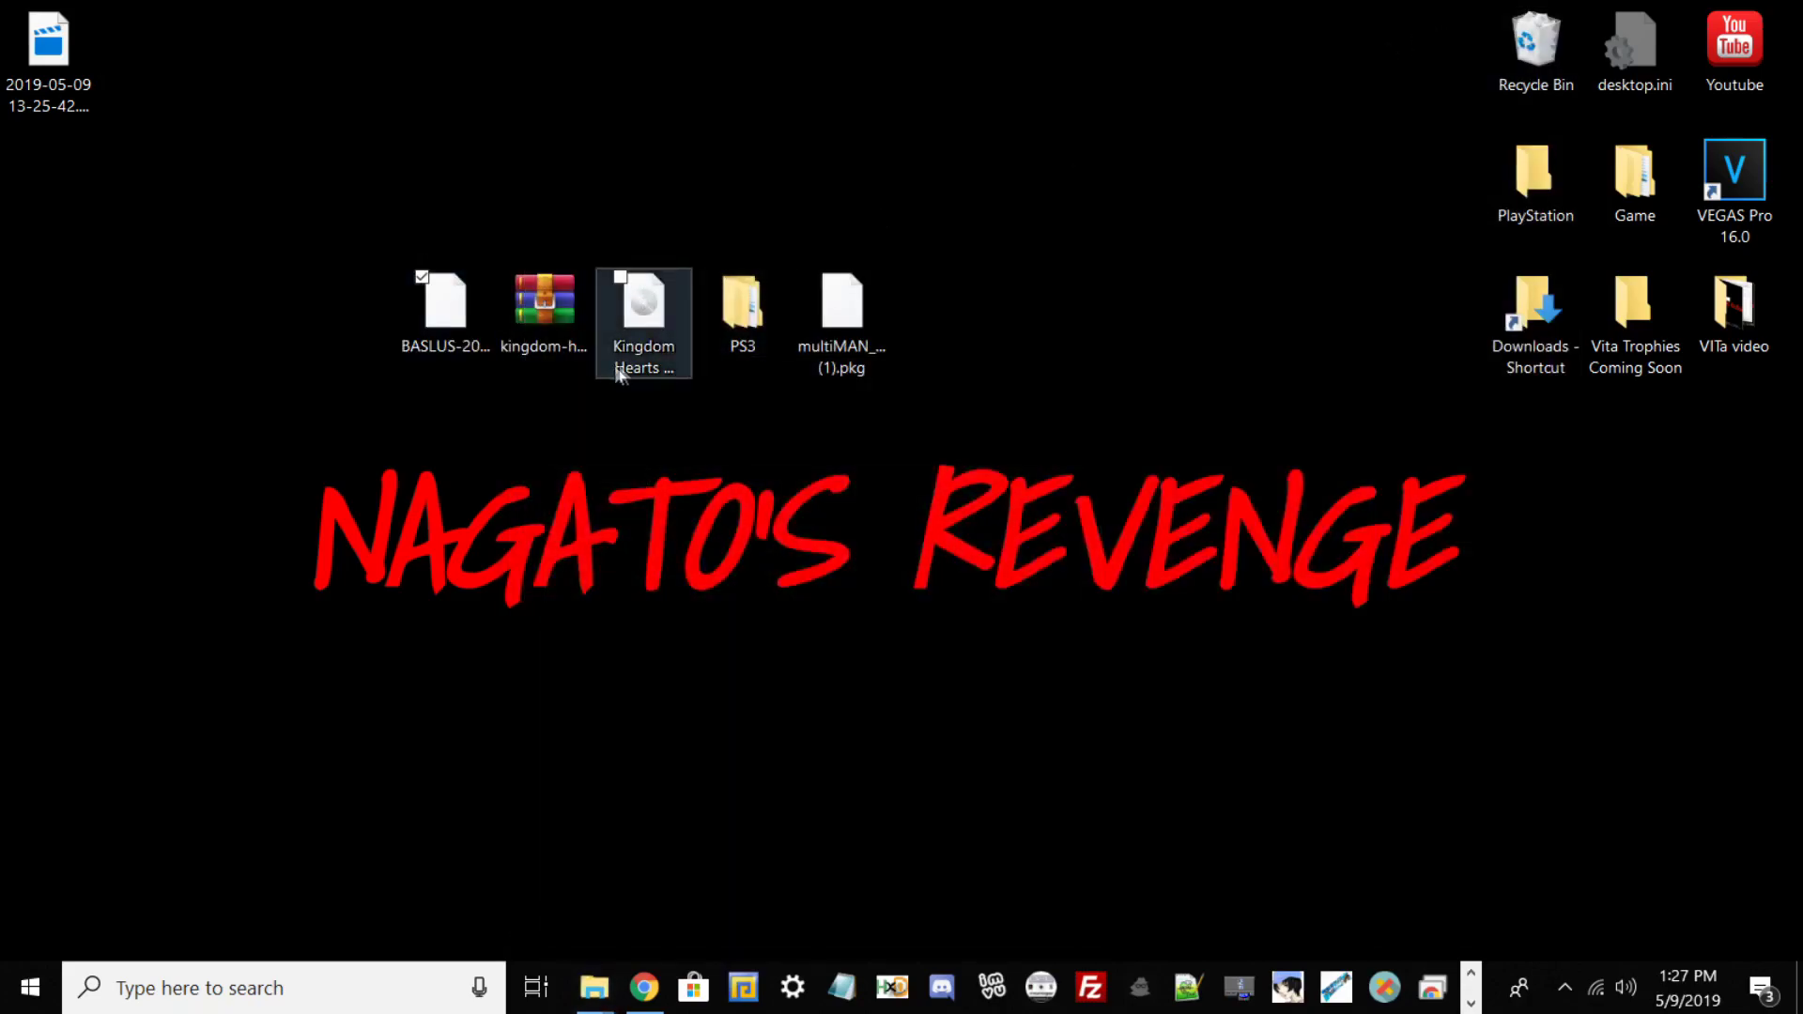
# Switch to Chrome and examine the PlayStation 2 save file lists on the GameFAQs Kingdom Hearts save games page
pyautogui.click(647, 994)
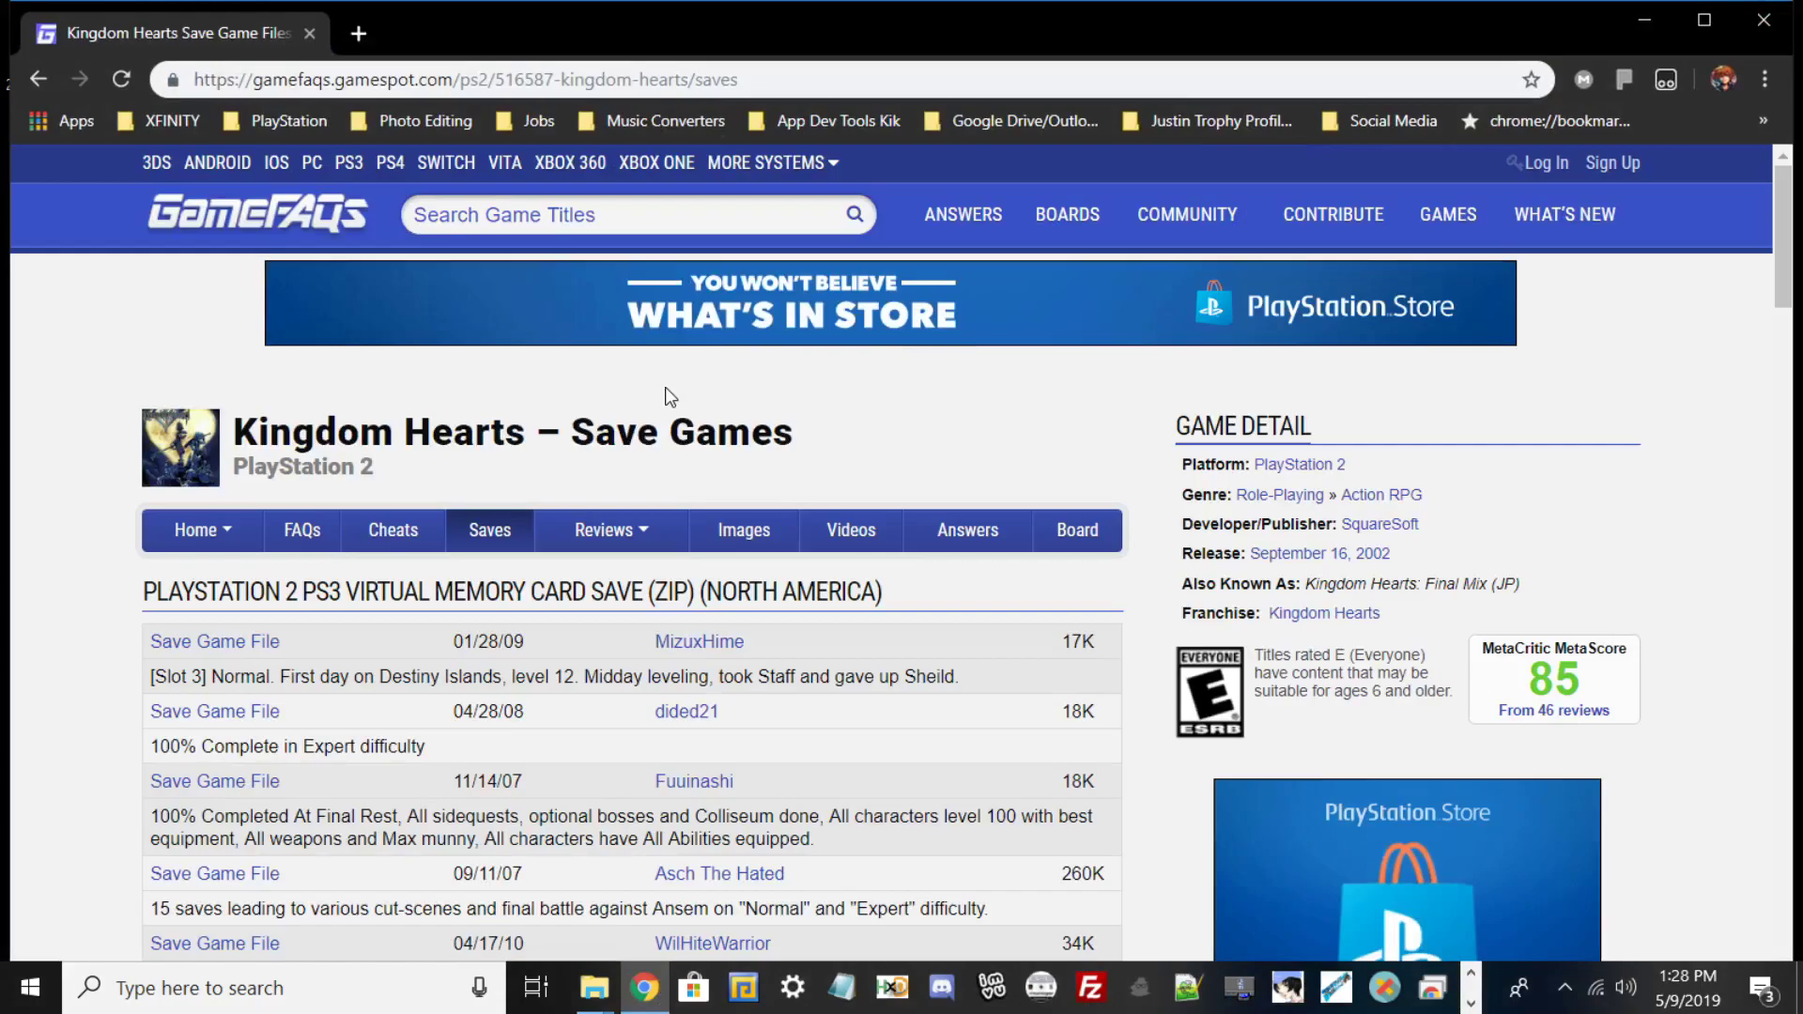
pyautogui.scroll(-1, 906, 614)
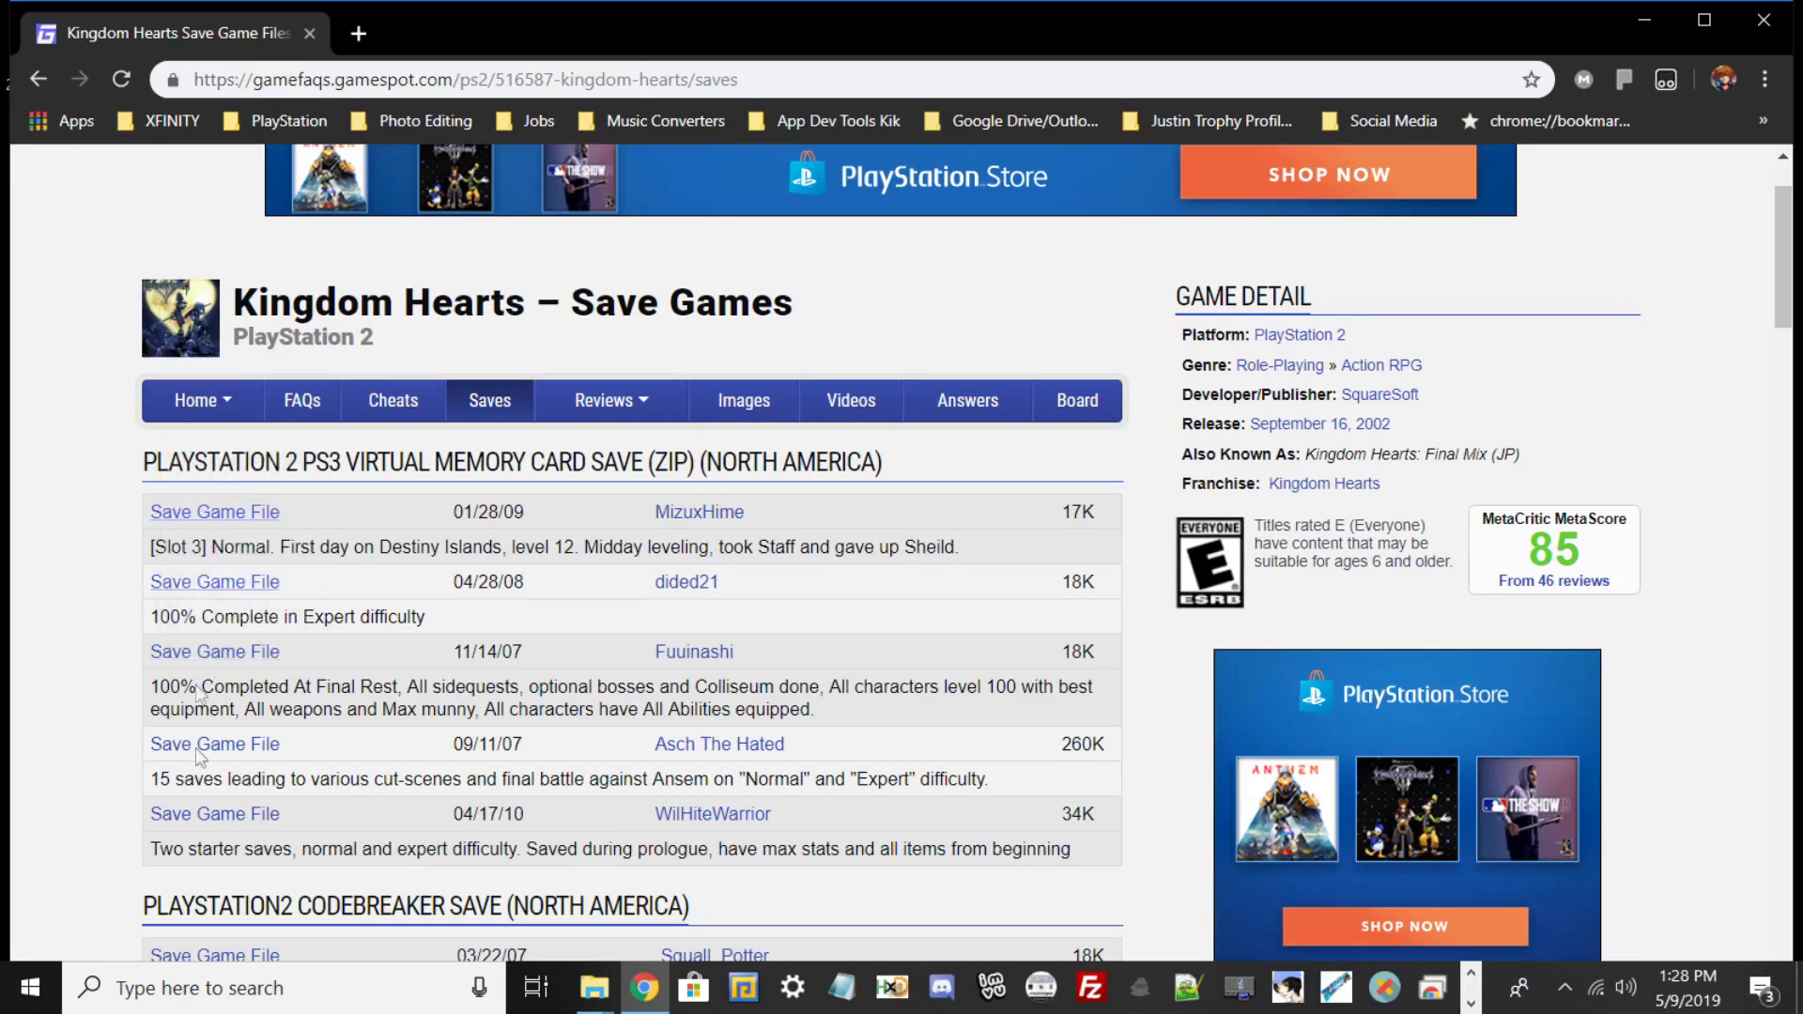
pyautogui.scroll(-3, 225, 685)
pyautogui.scroll(-3, 515, 676)
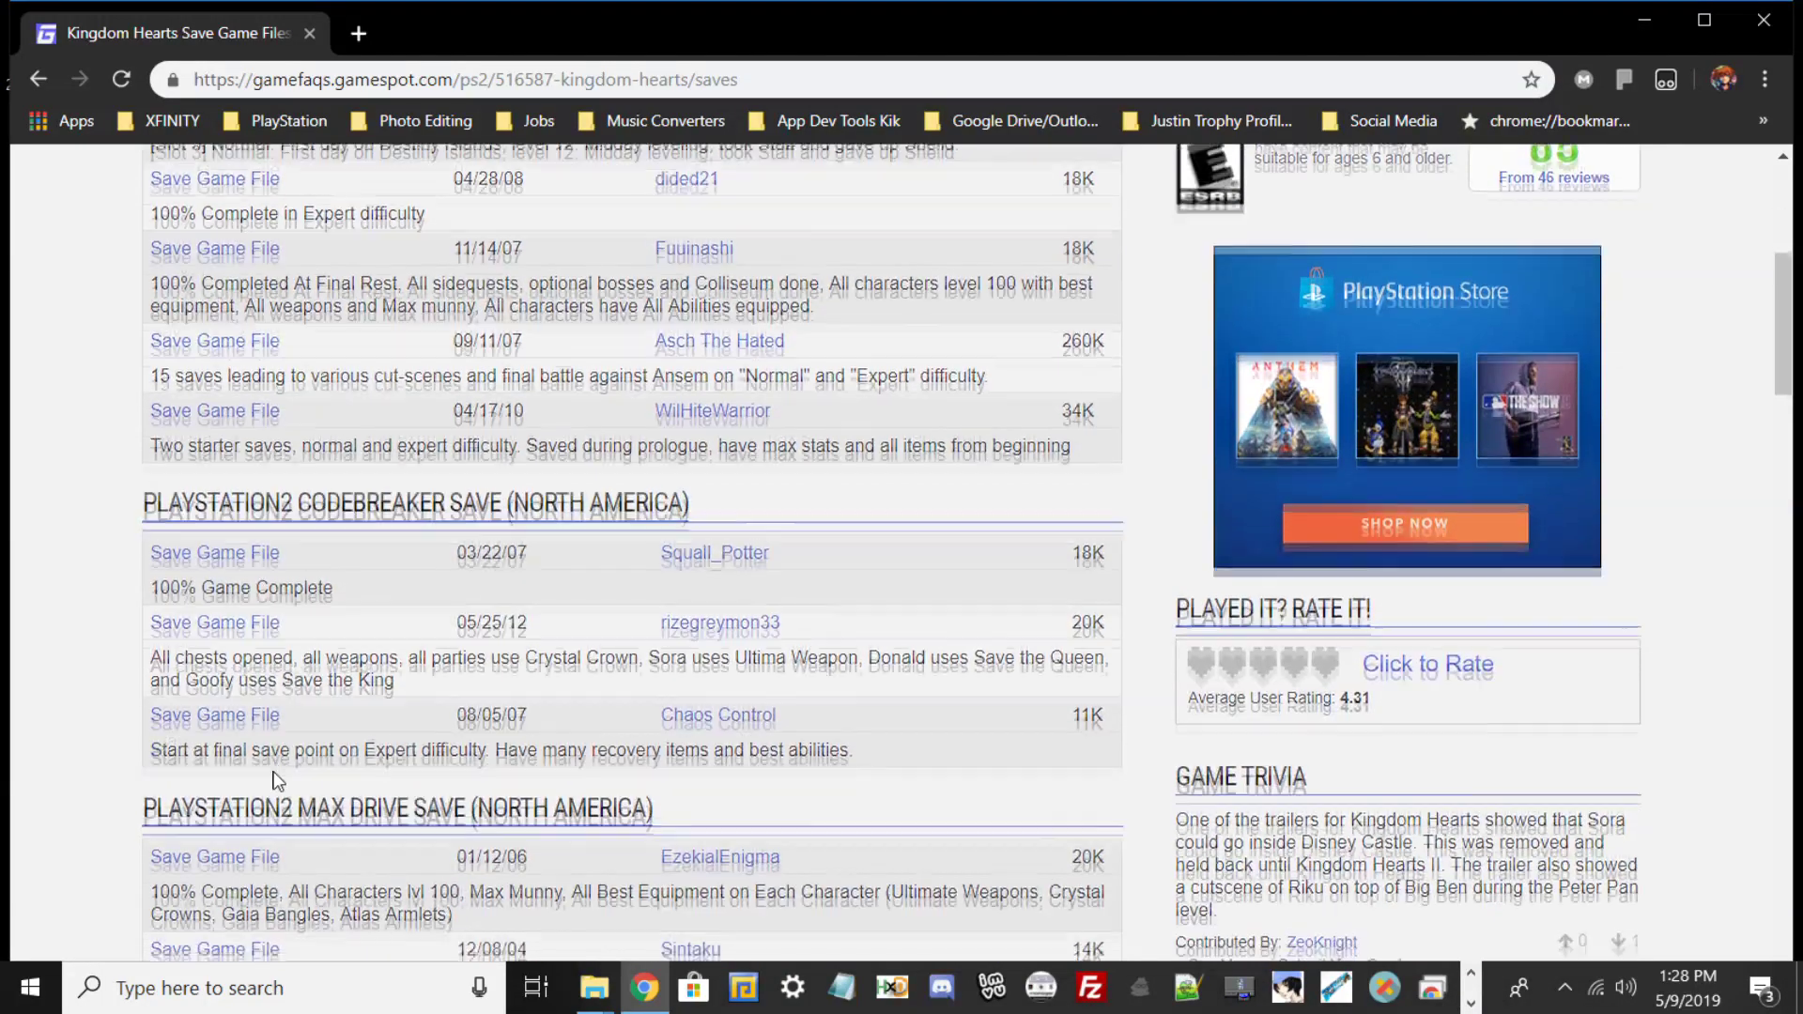
pyautogui.scroll(-5, 418, 573)
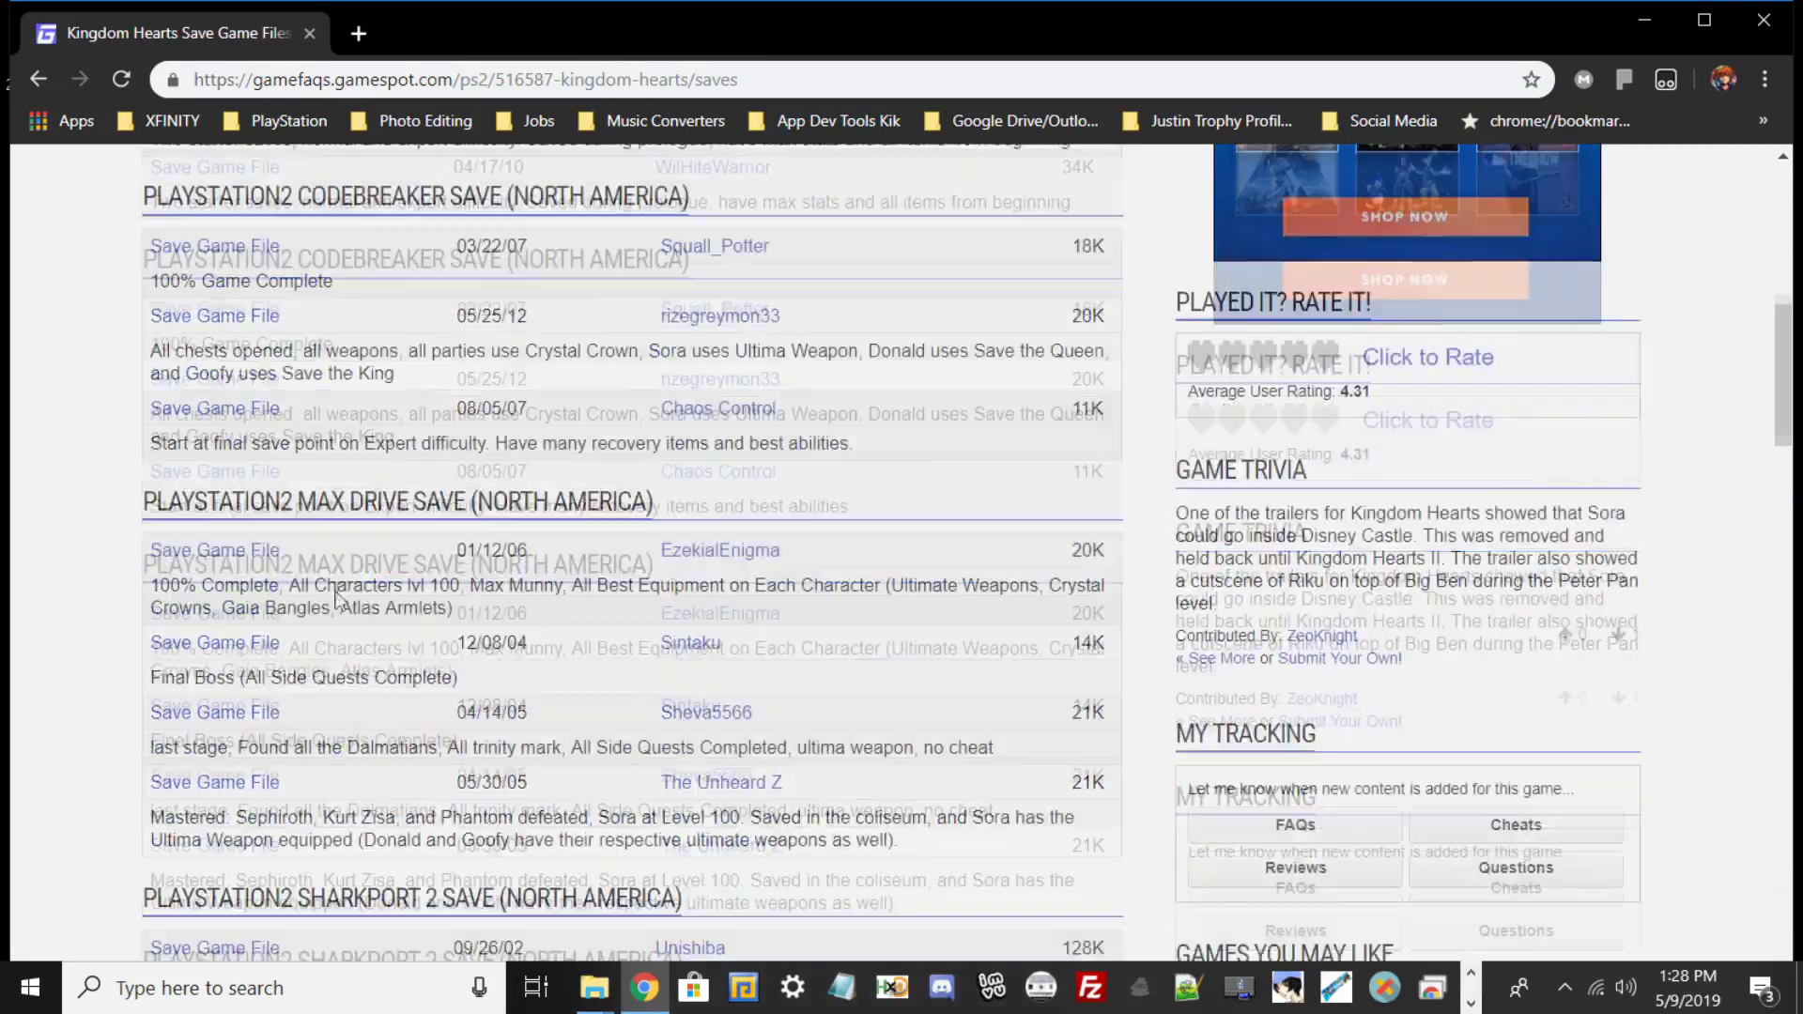
pyautogui.scroll(-10, 347, 648)
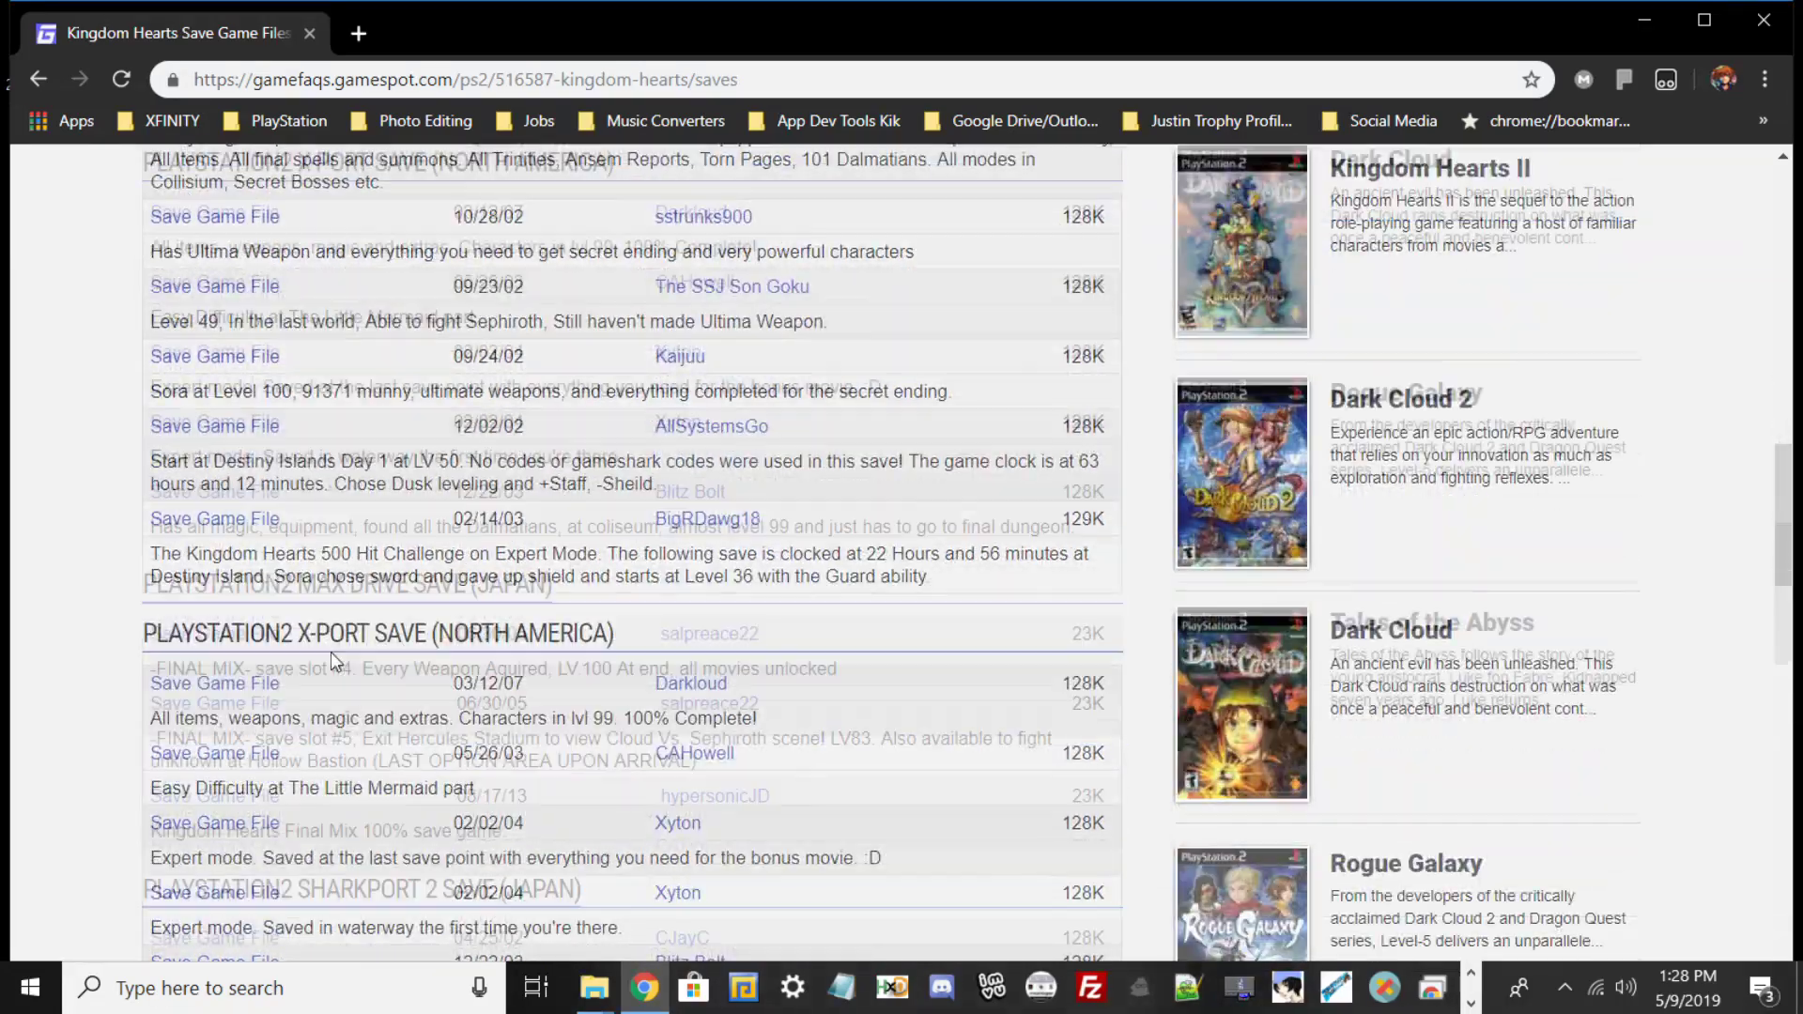
pyautogui.scroll(15, 324, 662)
pyautogui.scroll(7, 322, 662)
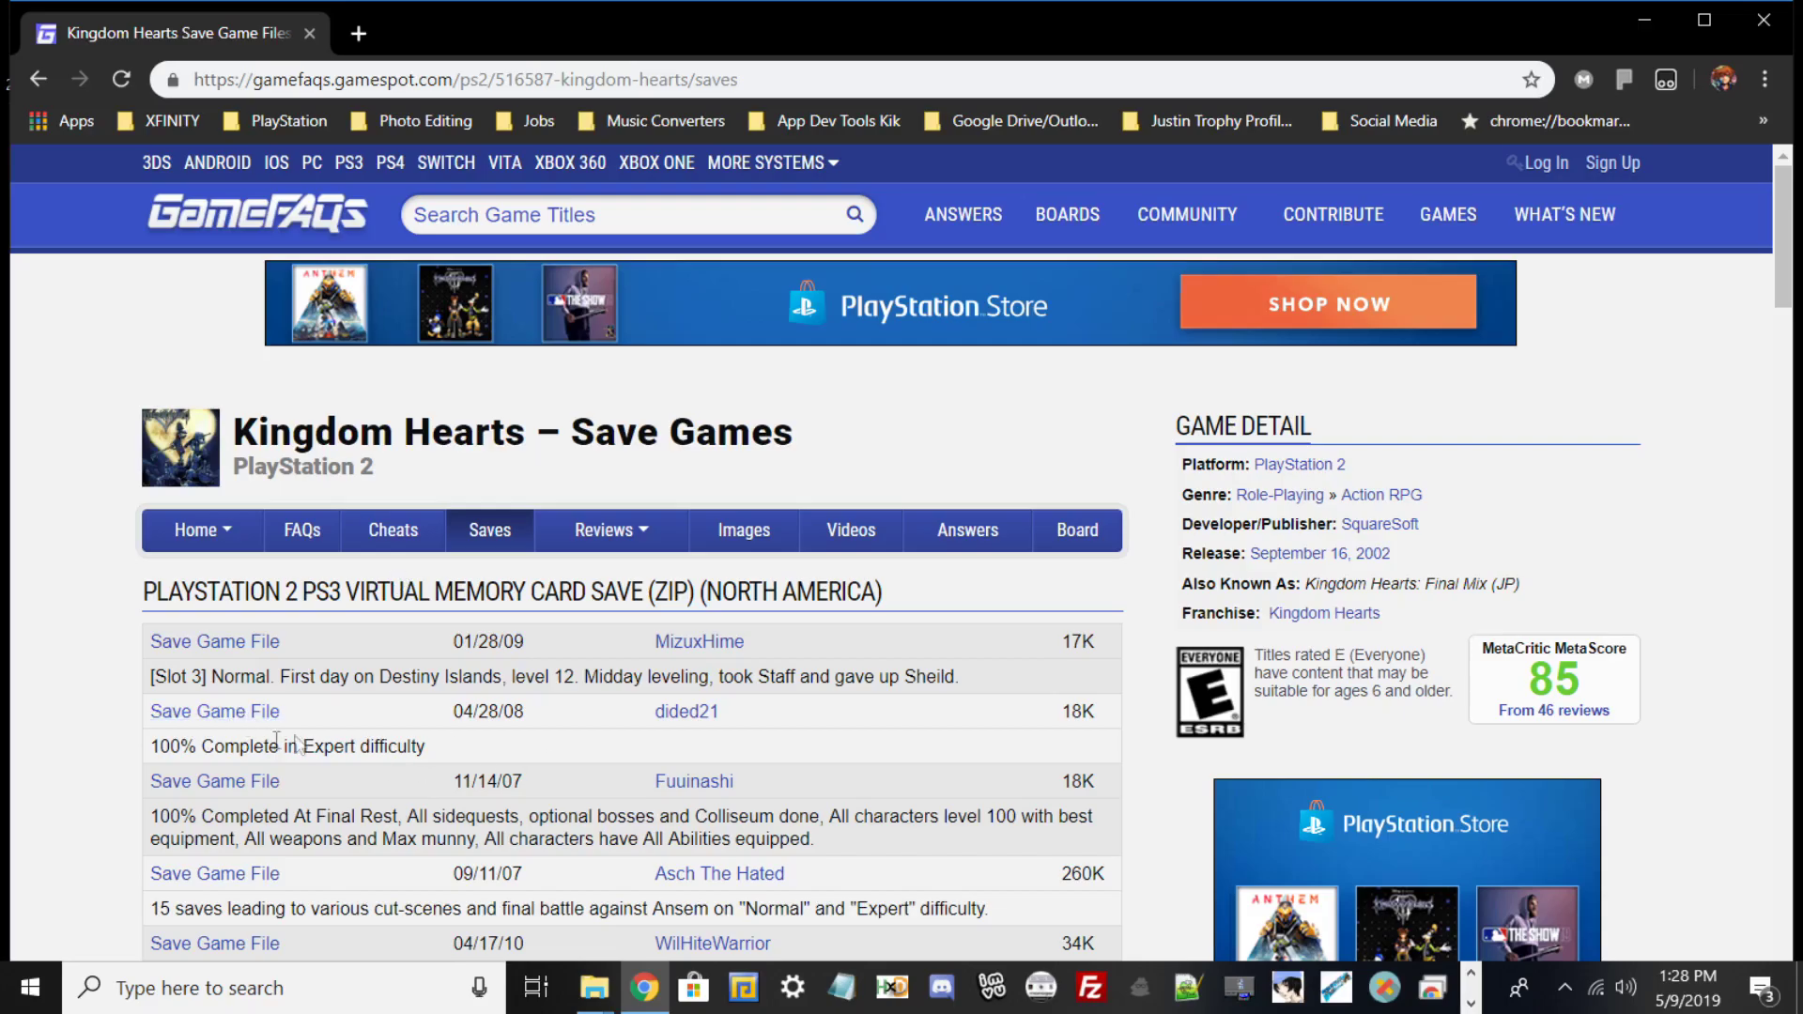
pyautogui.scroll(-1, 320, 692)
pyautogui.scroll(-4, 320, 692)
pyautogui.scroll(3, 336, 388)
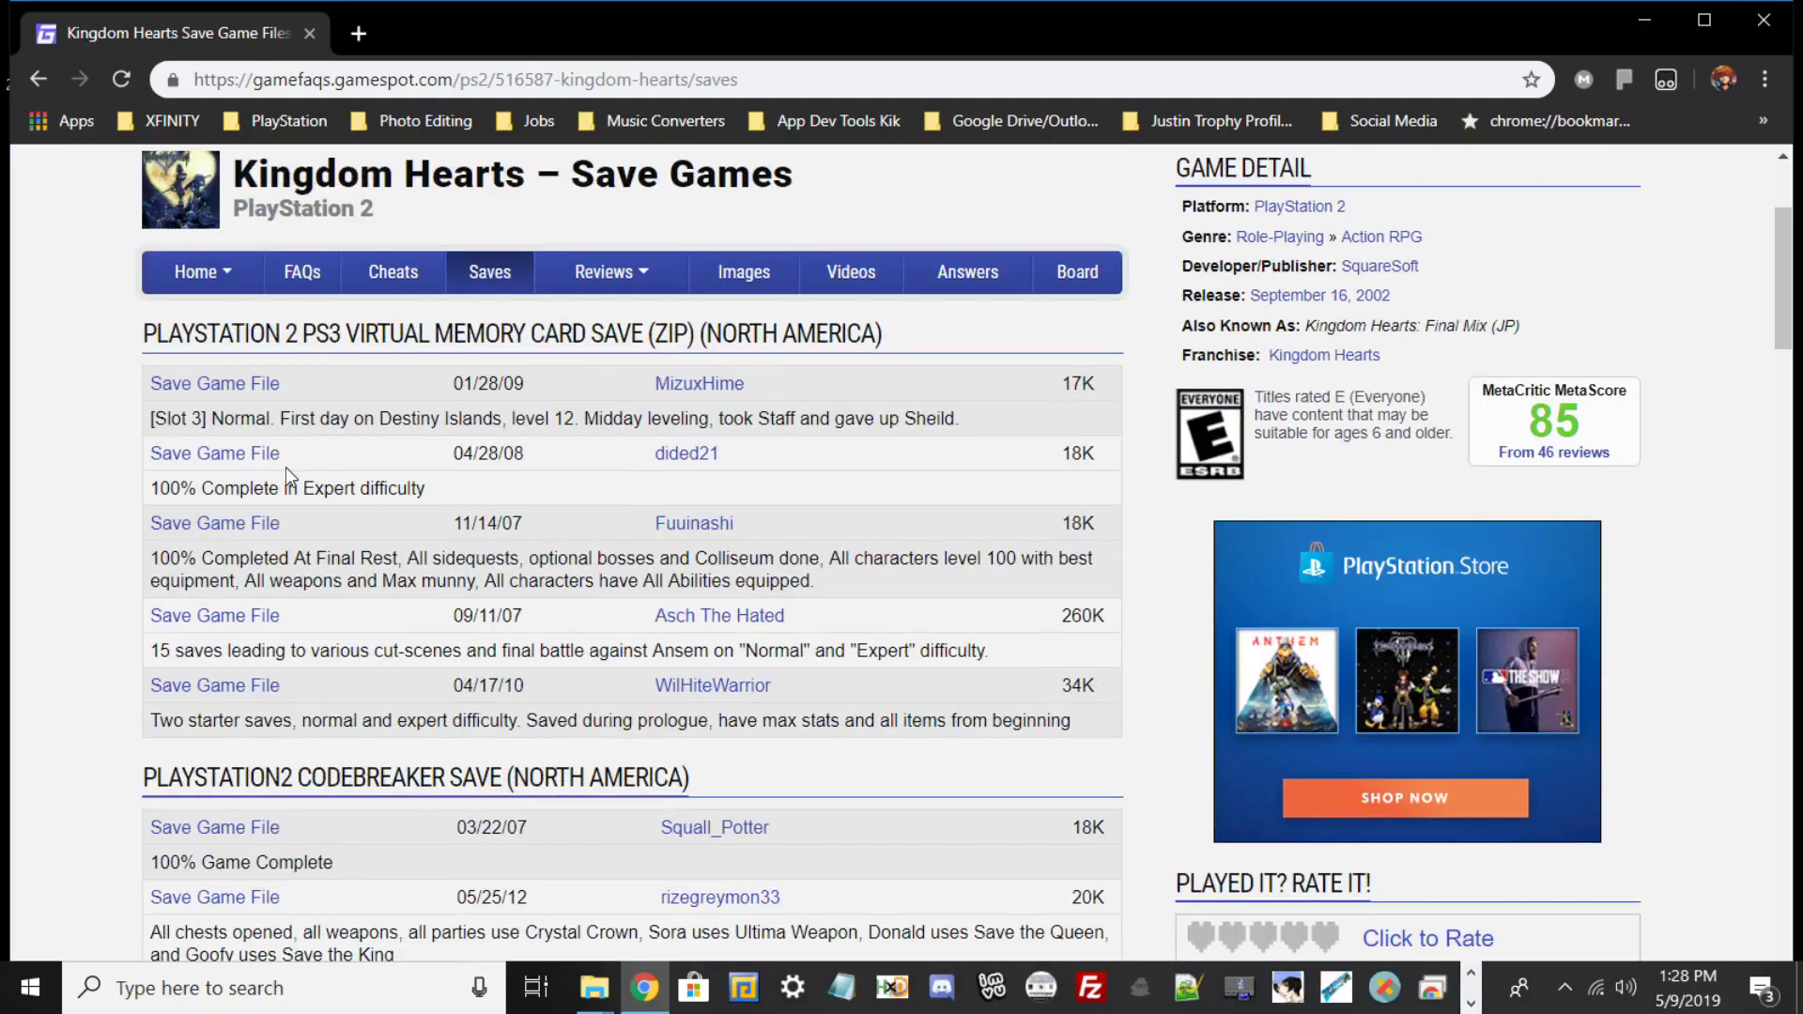
pyautogui.click(1644, 20)
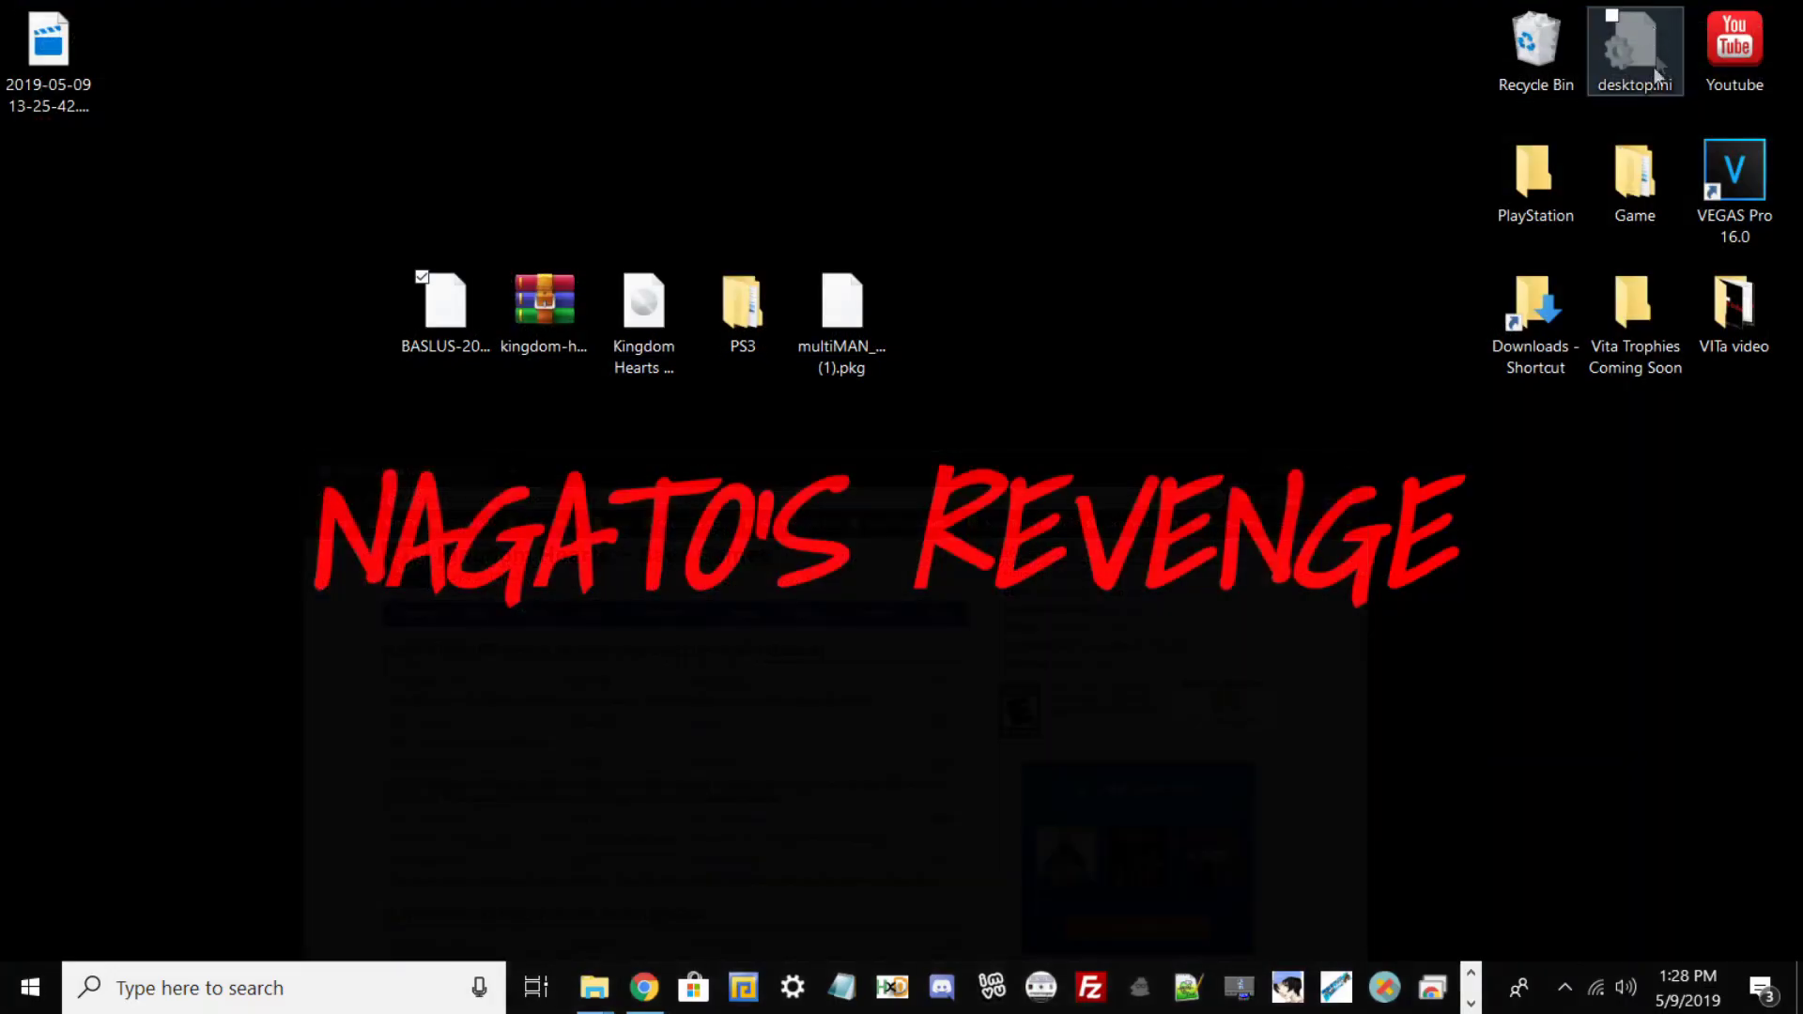
# Open the kingdom-hearts.17073.zip archive from the desktop in WinRAR and enter its Kingdom Hearts folder
pyautogui.click(465, 326)
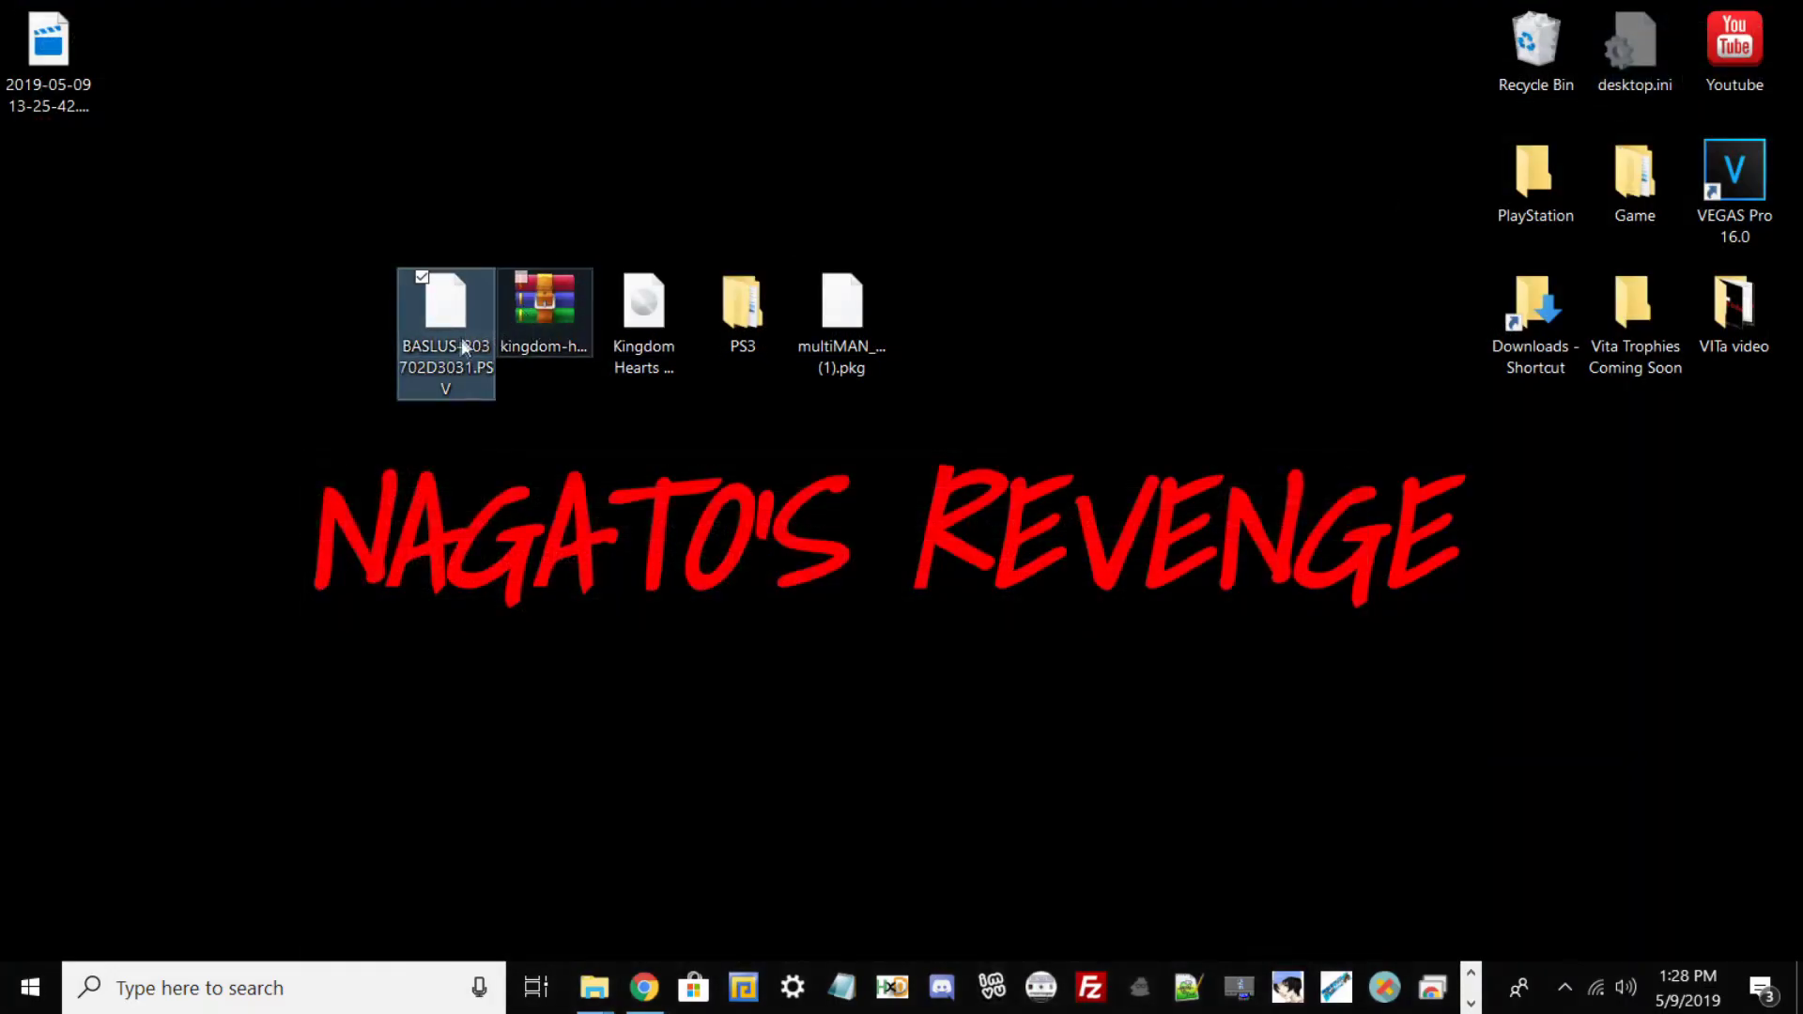
pyautogui.click(541, 323)
pyautogui.rightClick(539, 318)
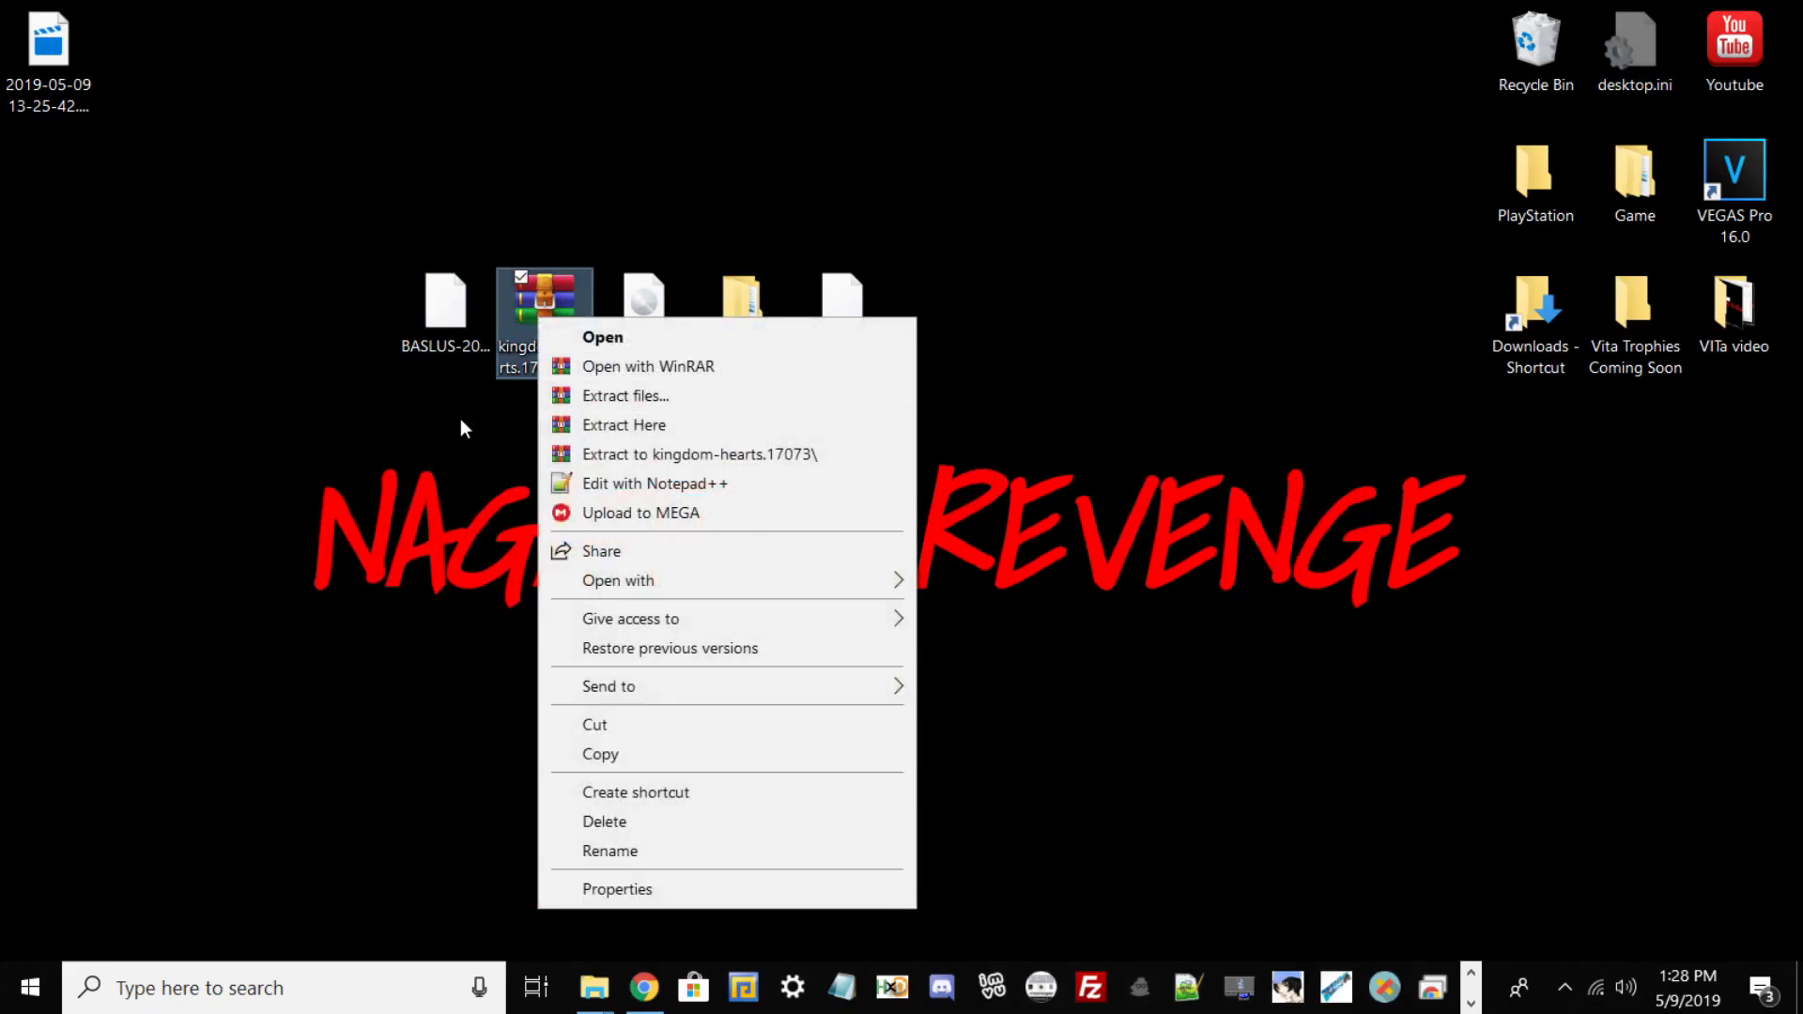
pyautogui.click(460, 418)
pyautogui.doubleClick(537, 308)
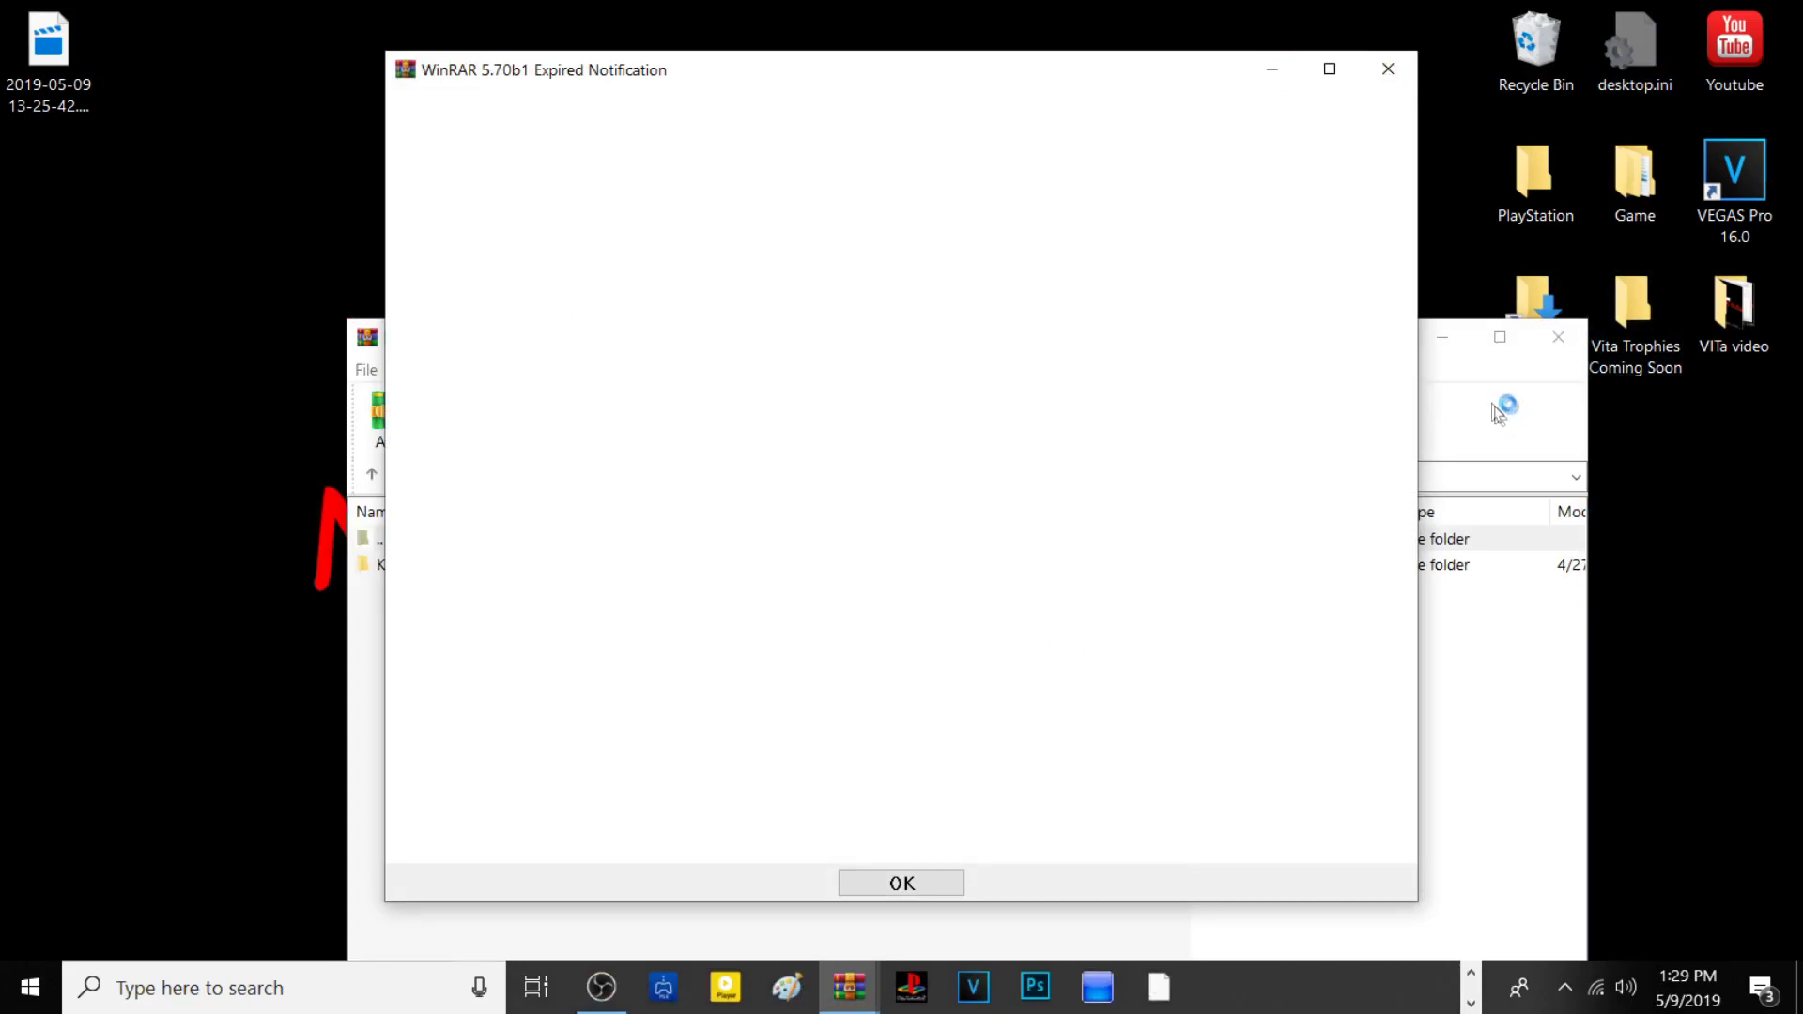
pyautogui.click(925, 67)
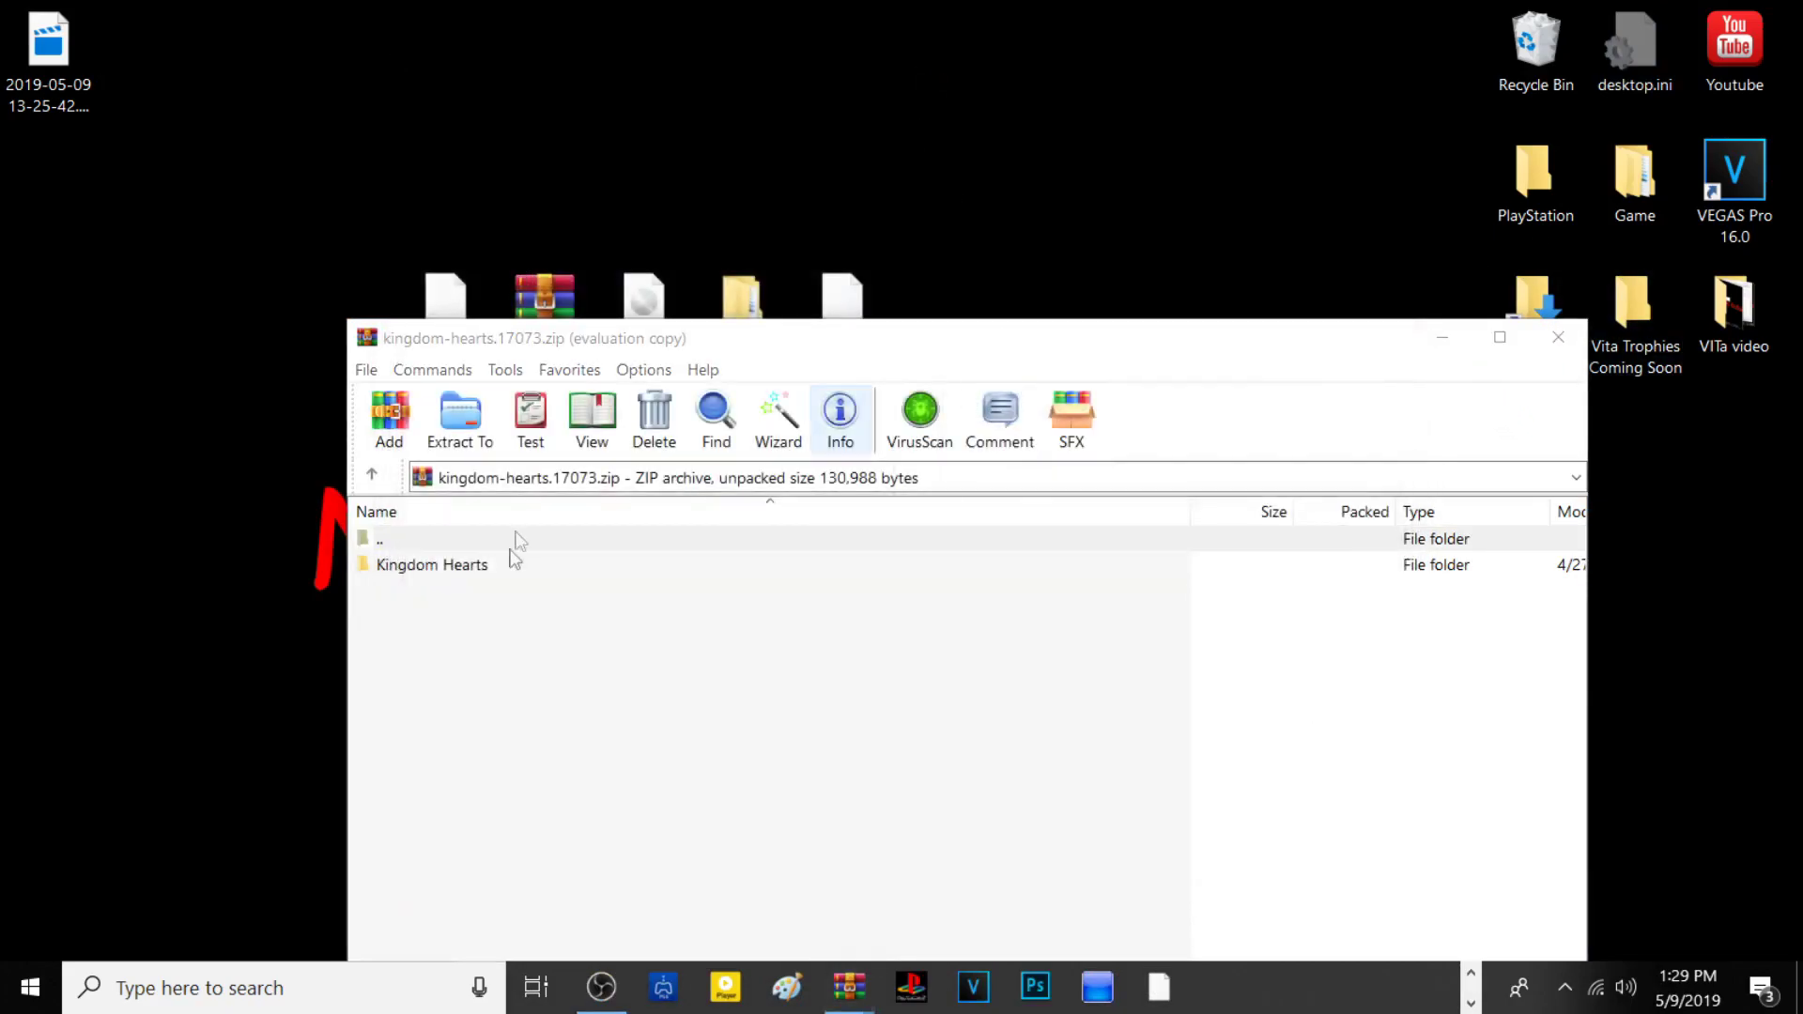
pyautogui.doubleClick(580, 568)
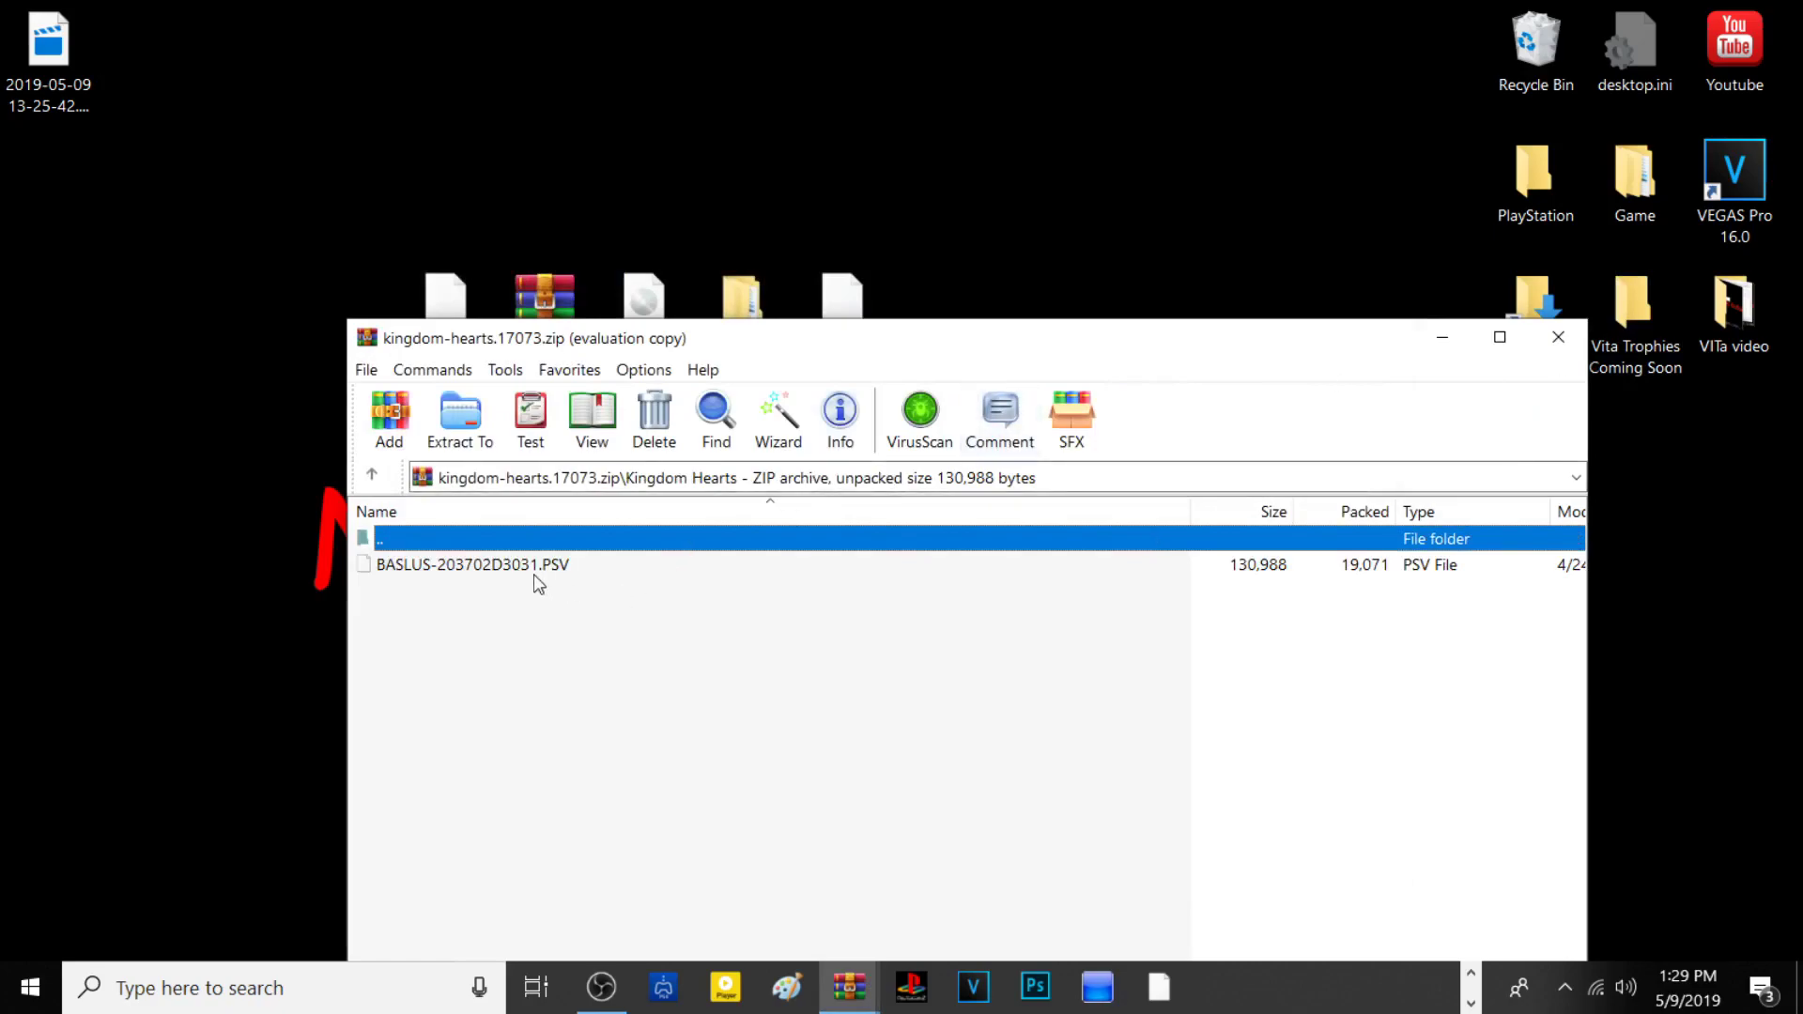
# Extract BASLUS-203702D3031.PSV from the archive to the desktop, replacing the existing copy, and place it beside the zip file
pyautogui.click(568, 568)
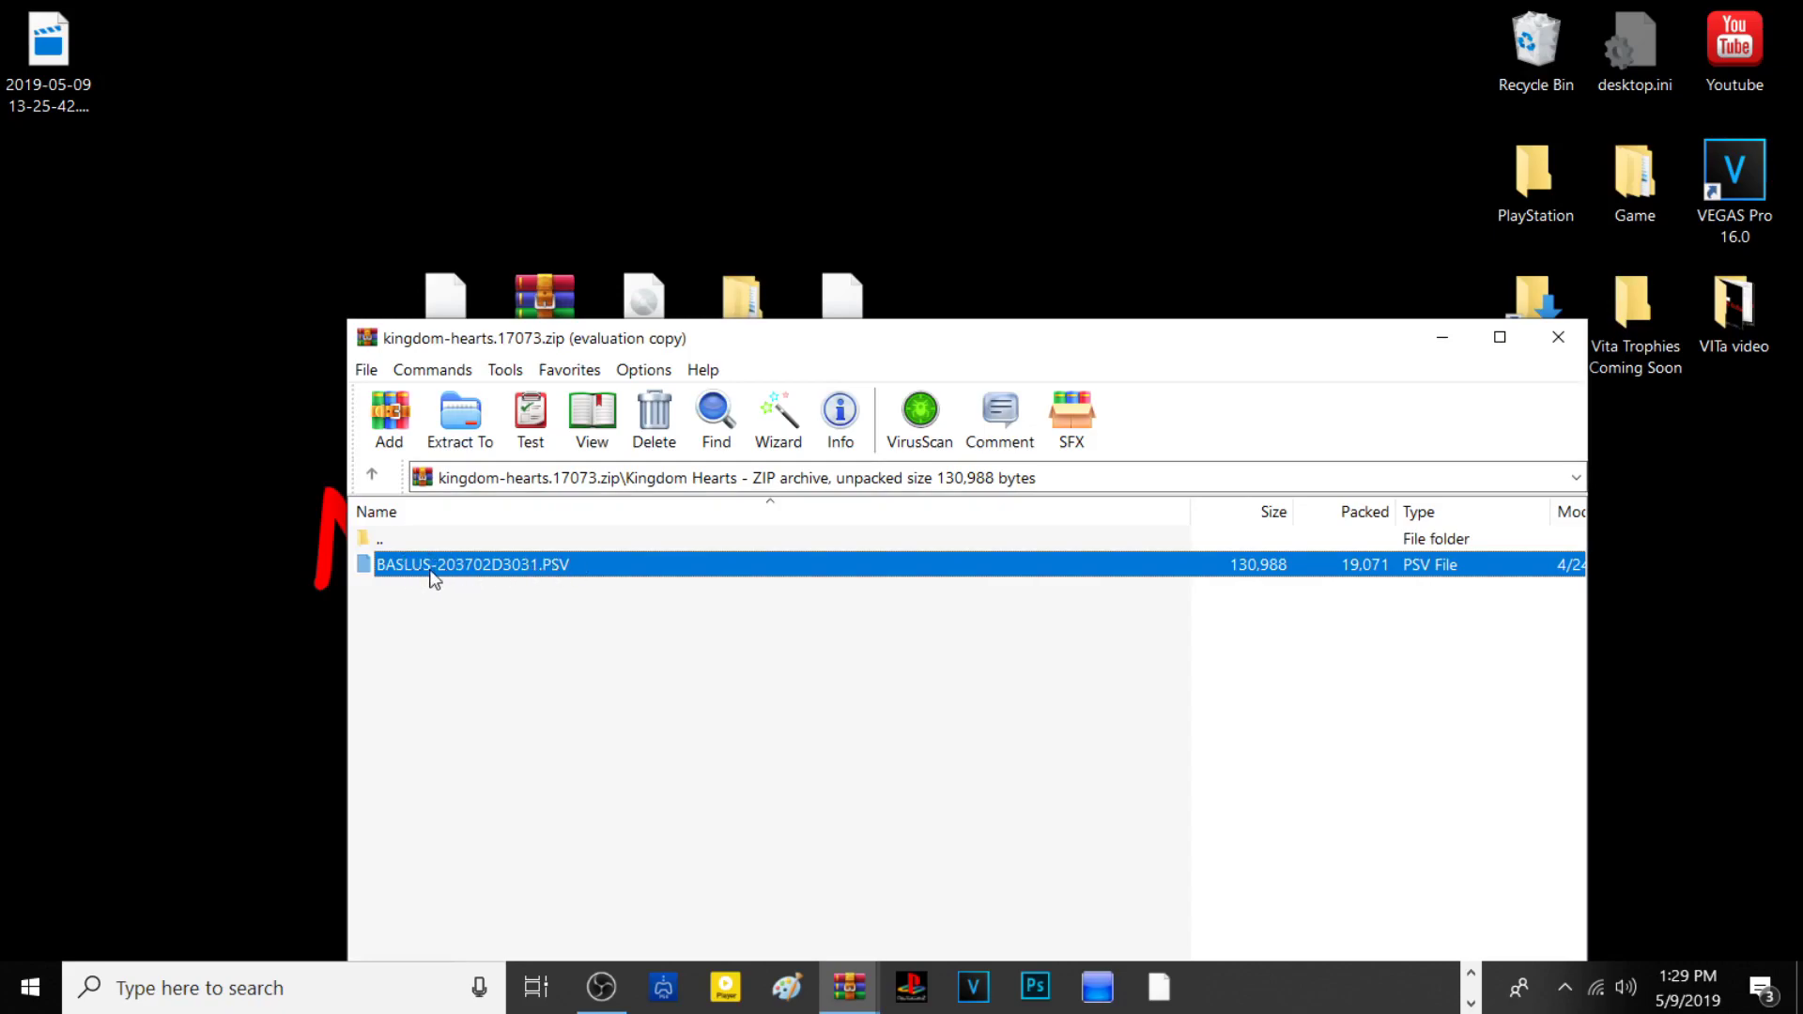
pyautogui.moveTo(601, 581); pyautogui.dragTo(853, 287)
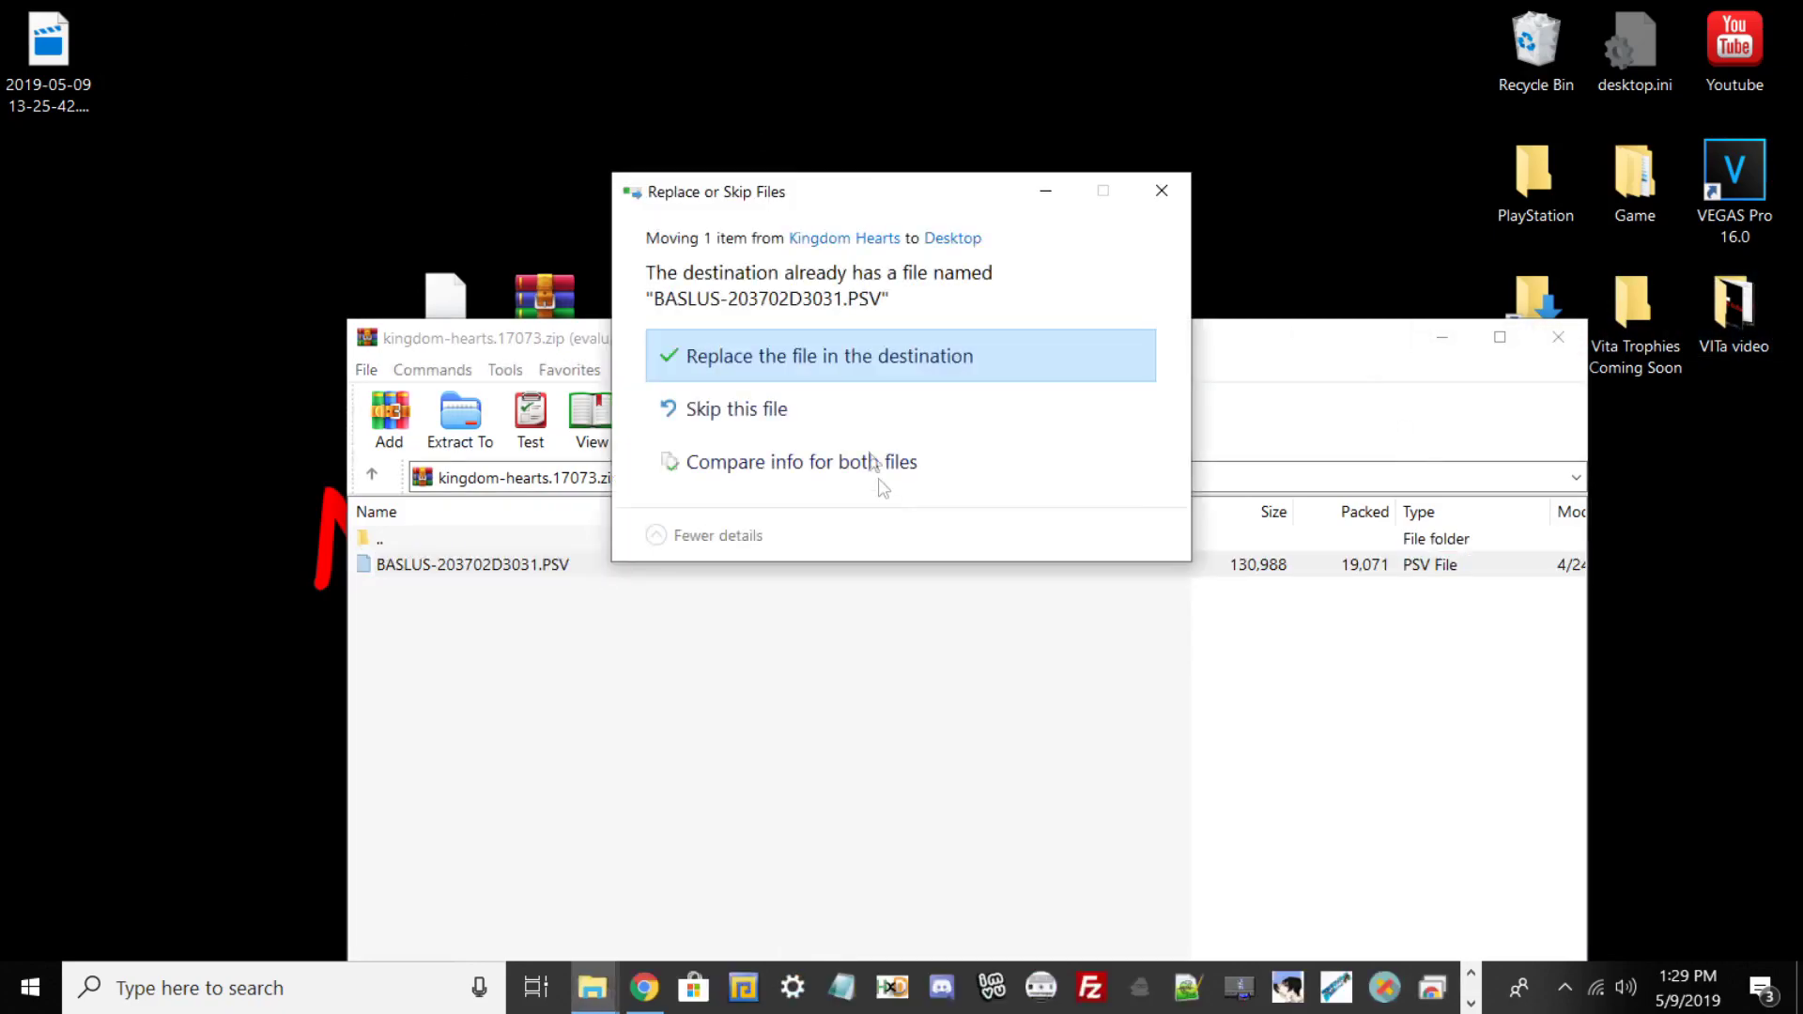
pyautogui.click(815, 349)
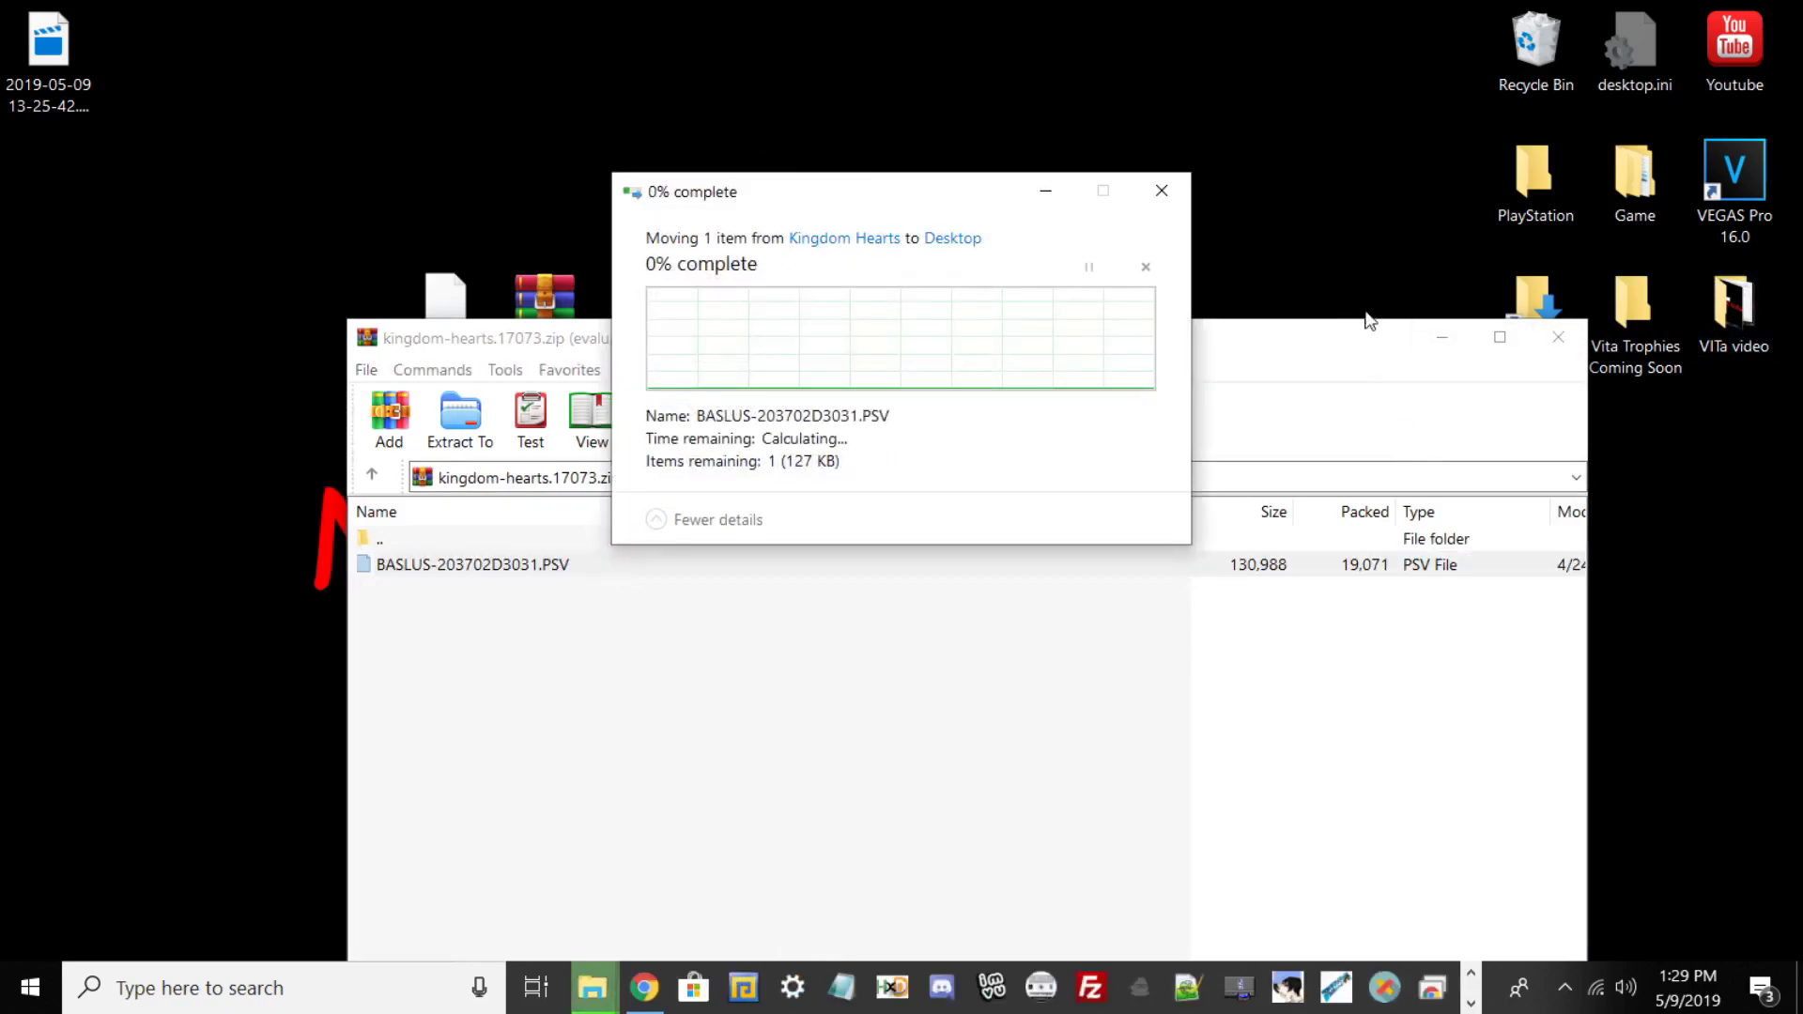
pyautogui.click(1443, 336)
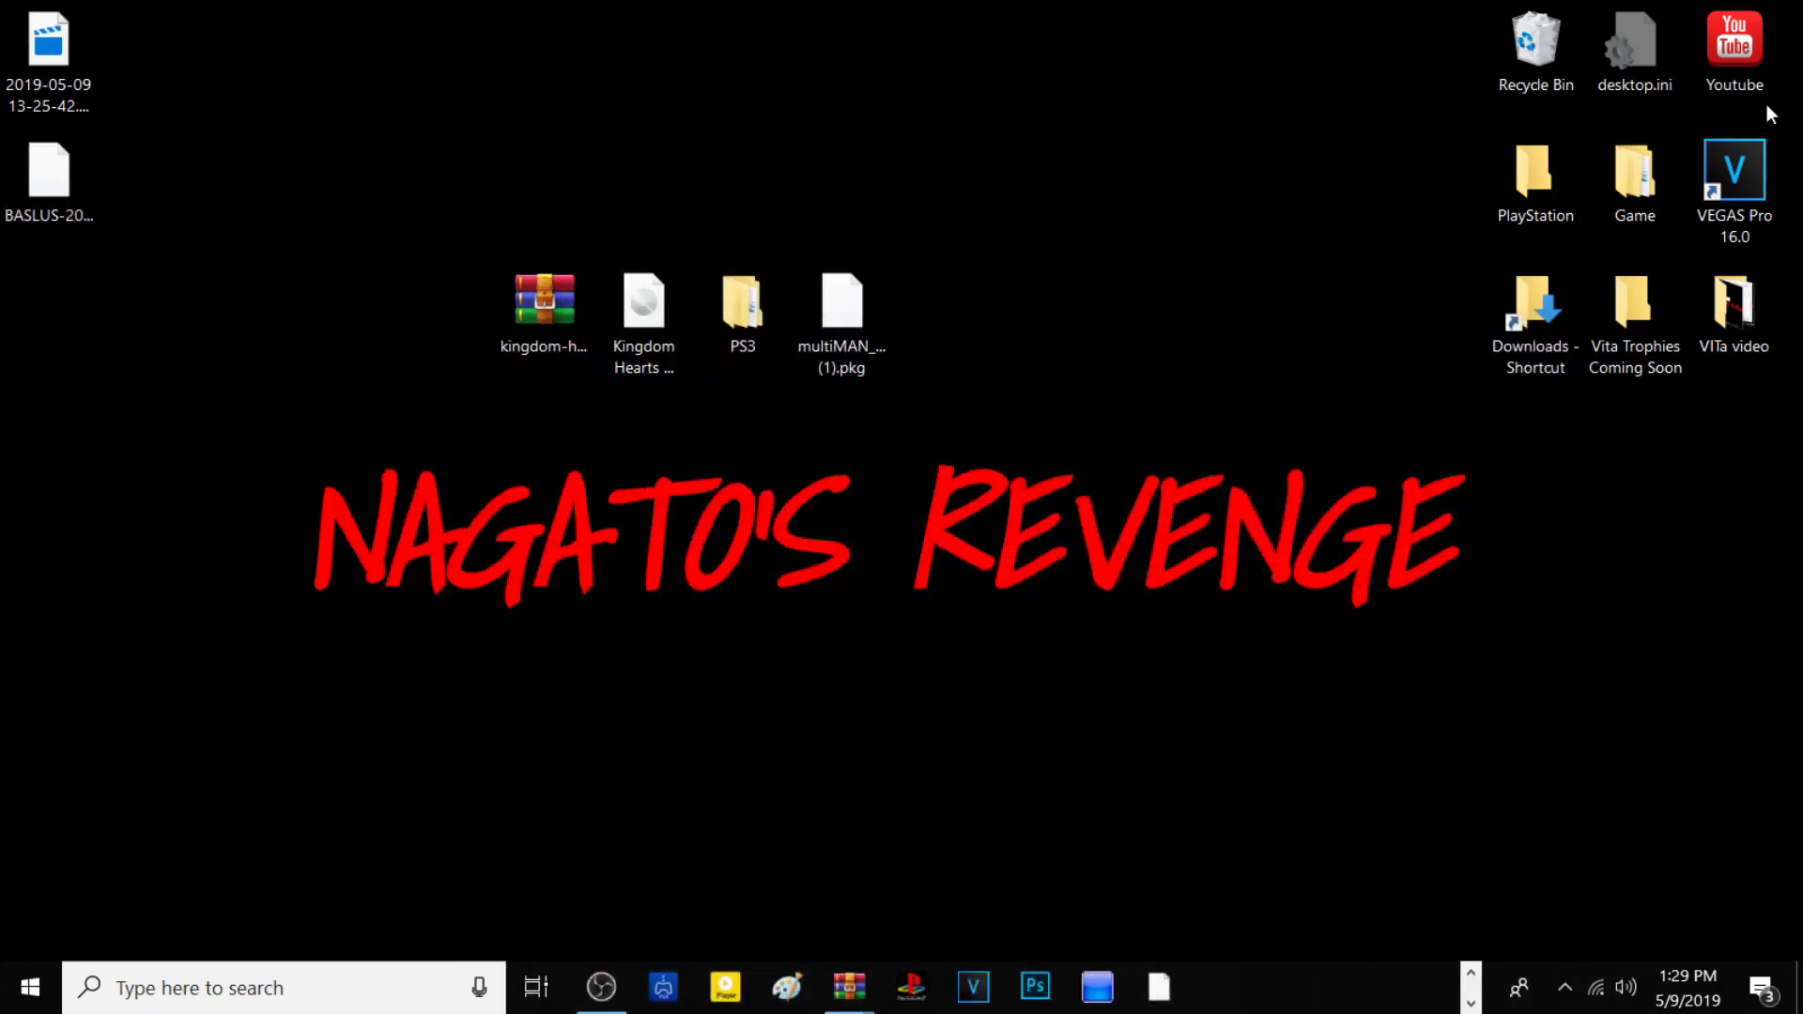
pyautogui.moveTo(49, 174); pyautogui.dragTo(438, 308)
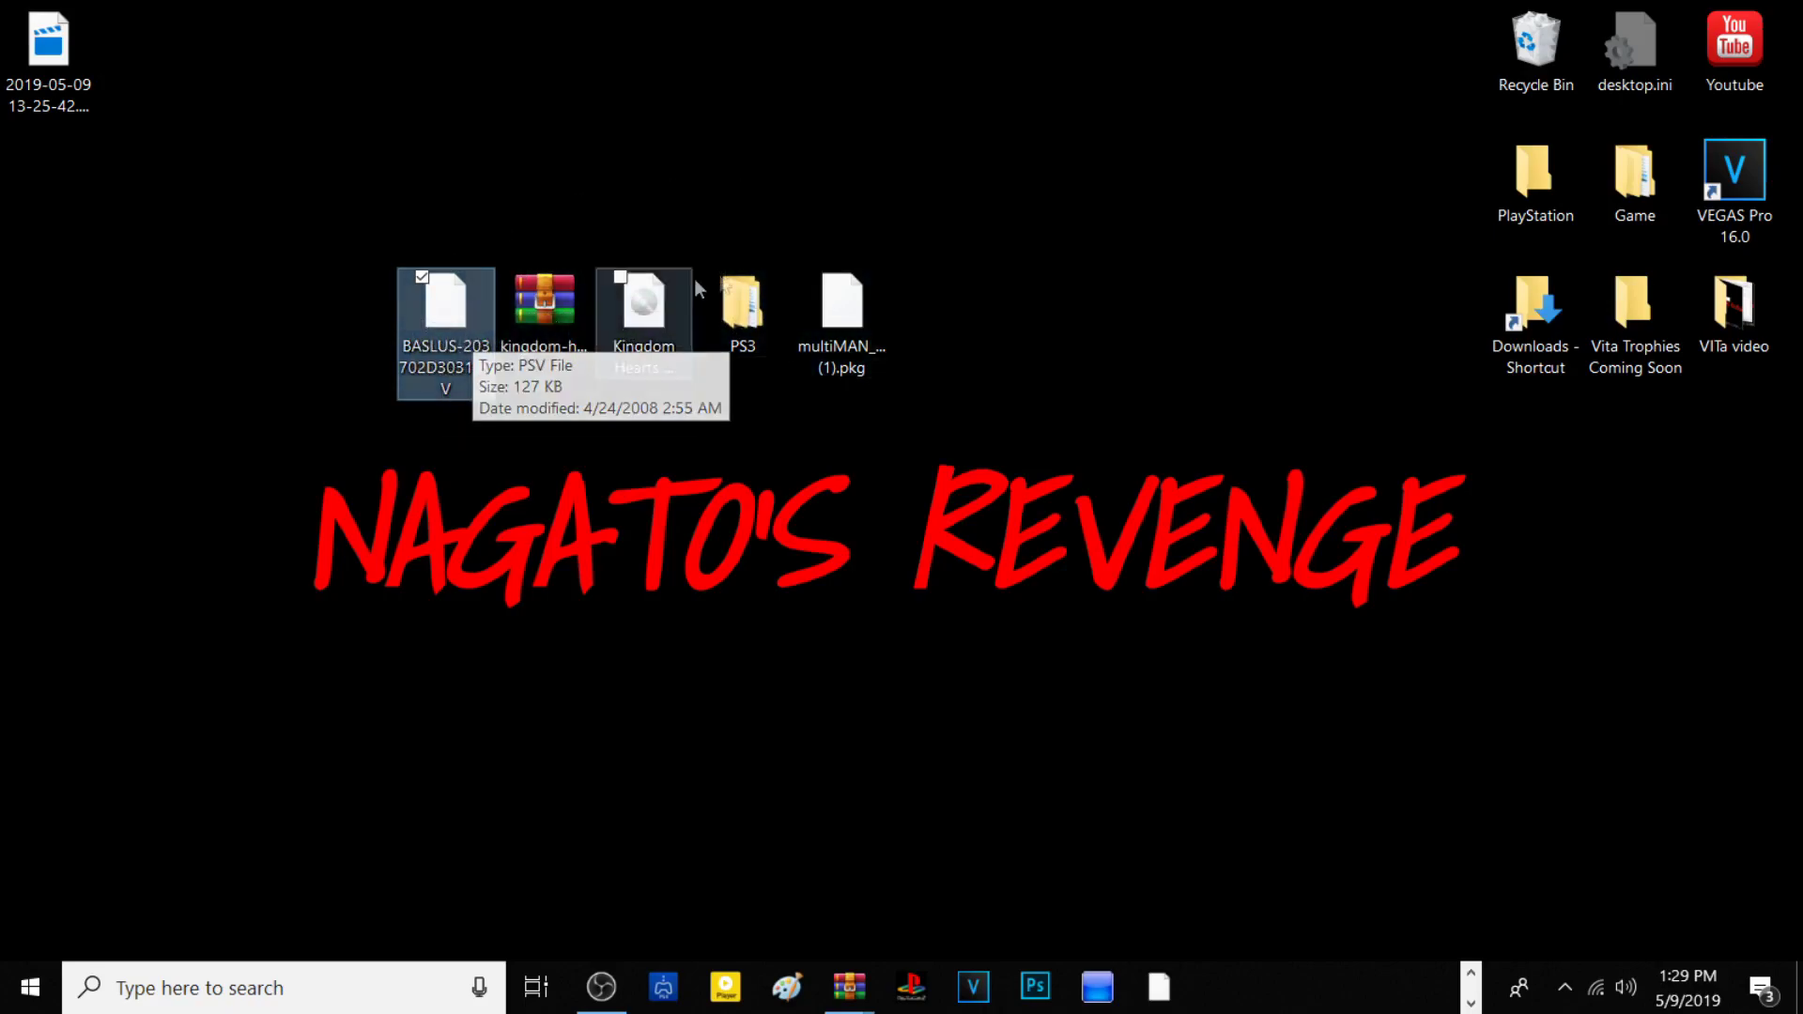
# Move BASLUS-203702D3031.PSV from the desktop into the PS3\EXPORT\PSV folder
pyautogui.click(718, 308)
pyautogui.doubleClick(742, 299)
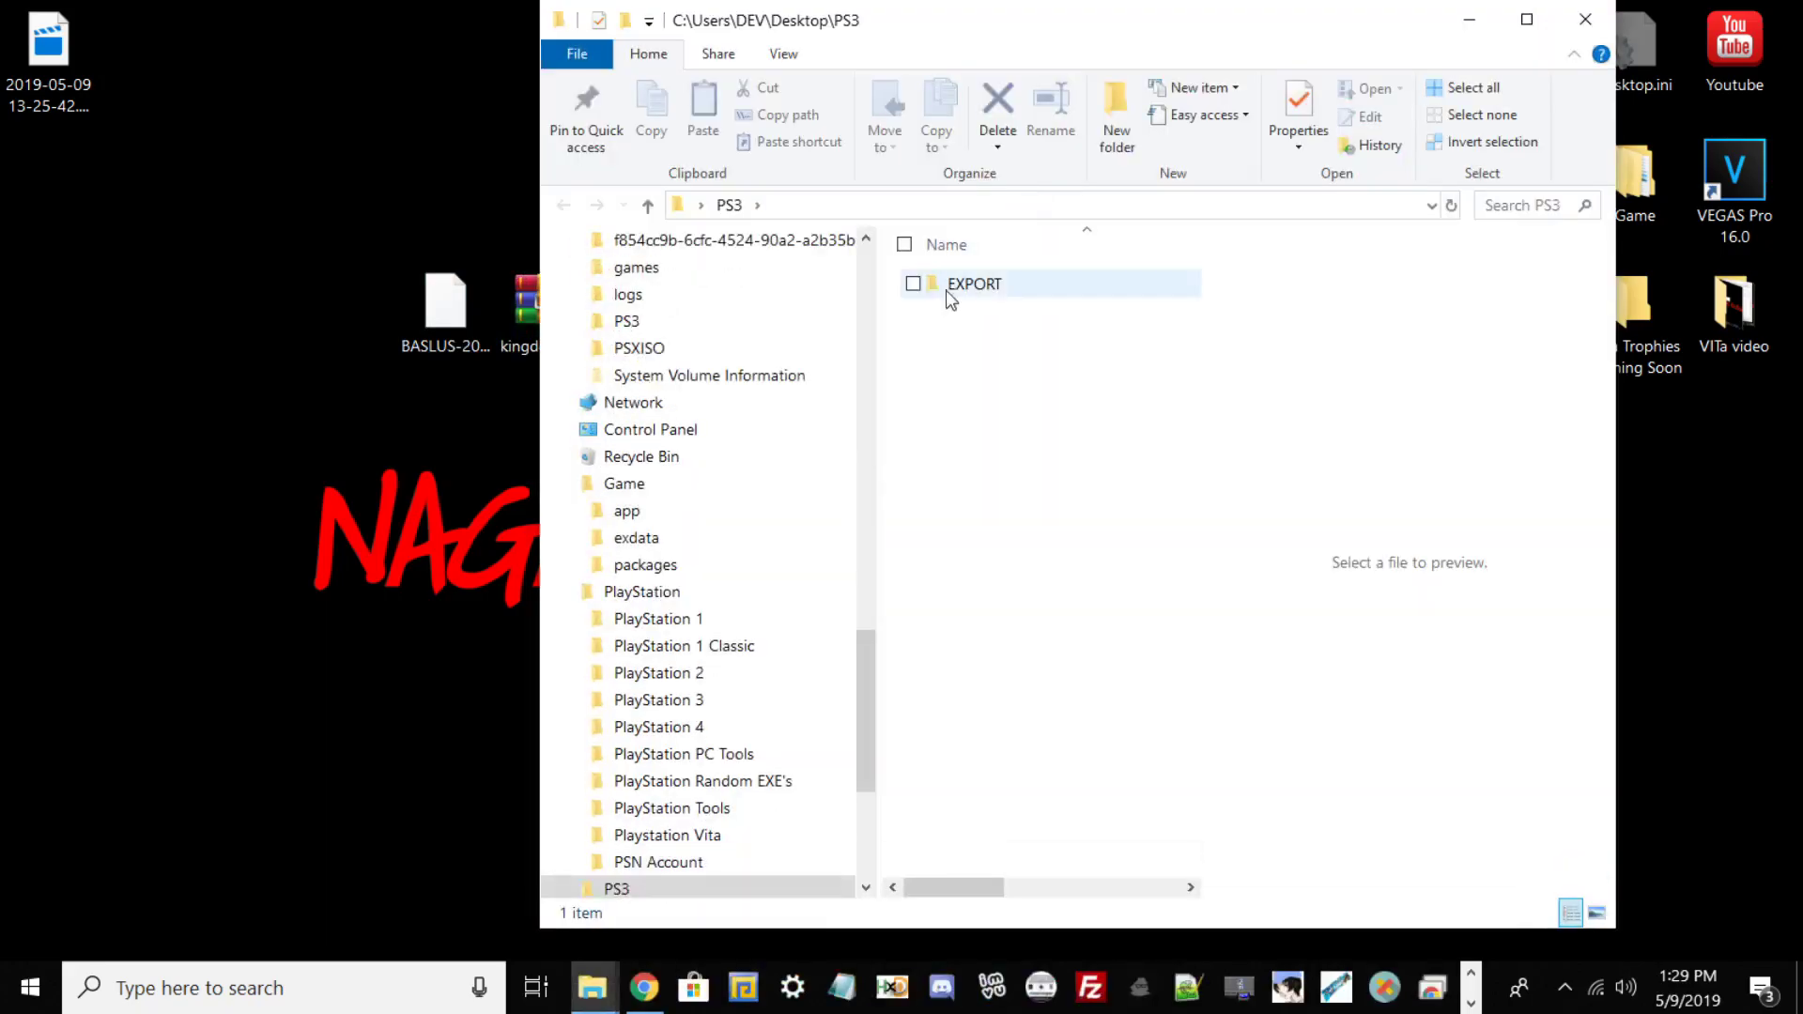
pyautogui.click(948, 287)
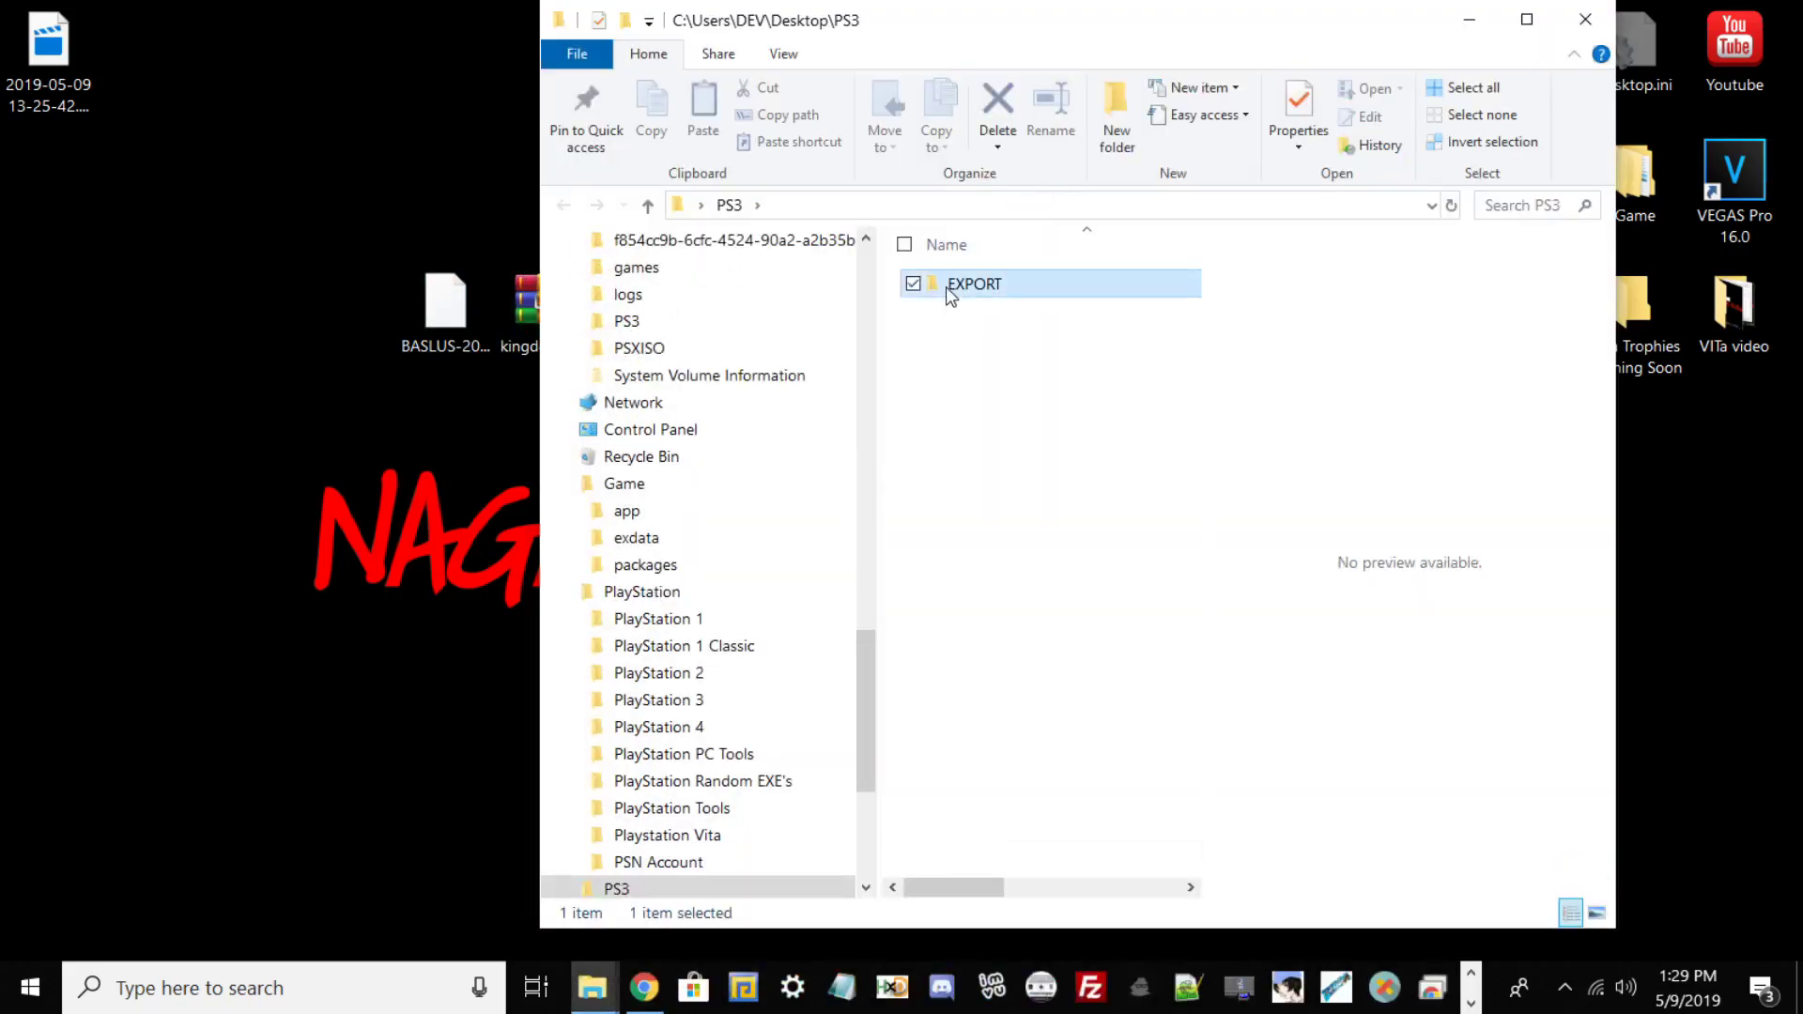
pyautogui.doubleClick(945, 285)
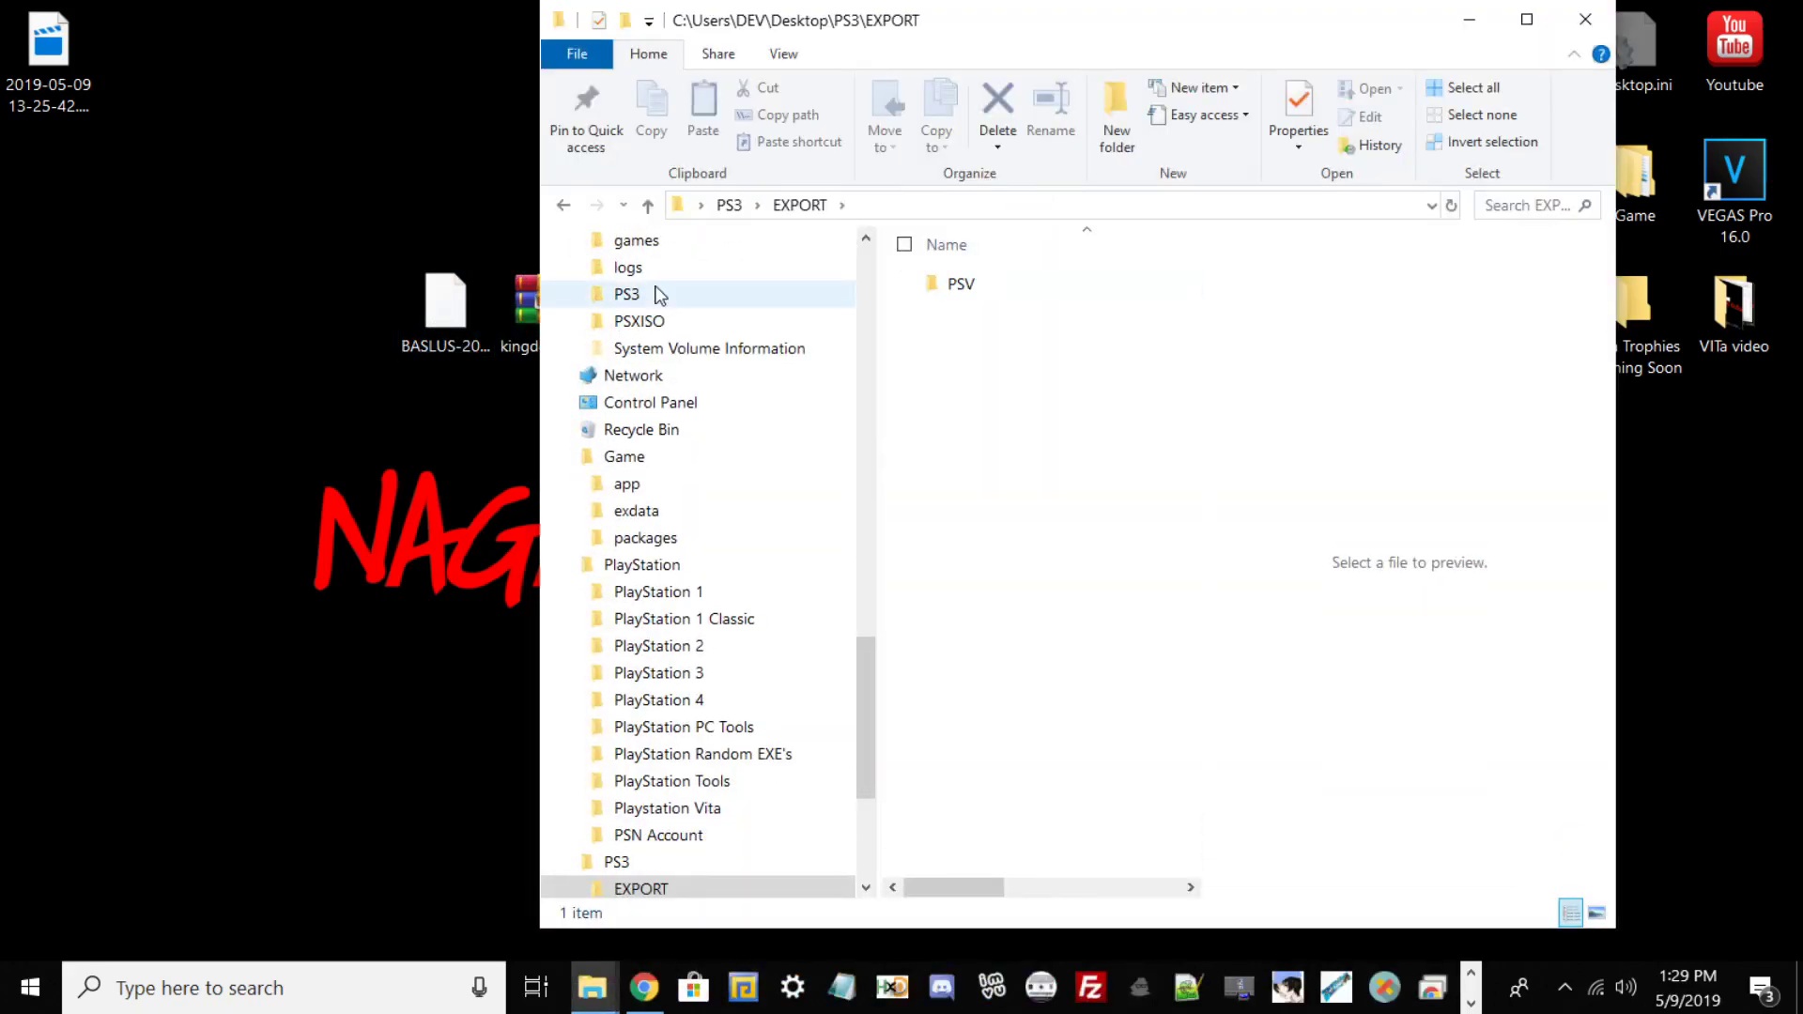
pyautogui.press('Down')
pyautogui.press('Return')
pyautogui.moveTo(399, 310); pyautogui.dragTo(1062, 407)
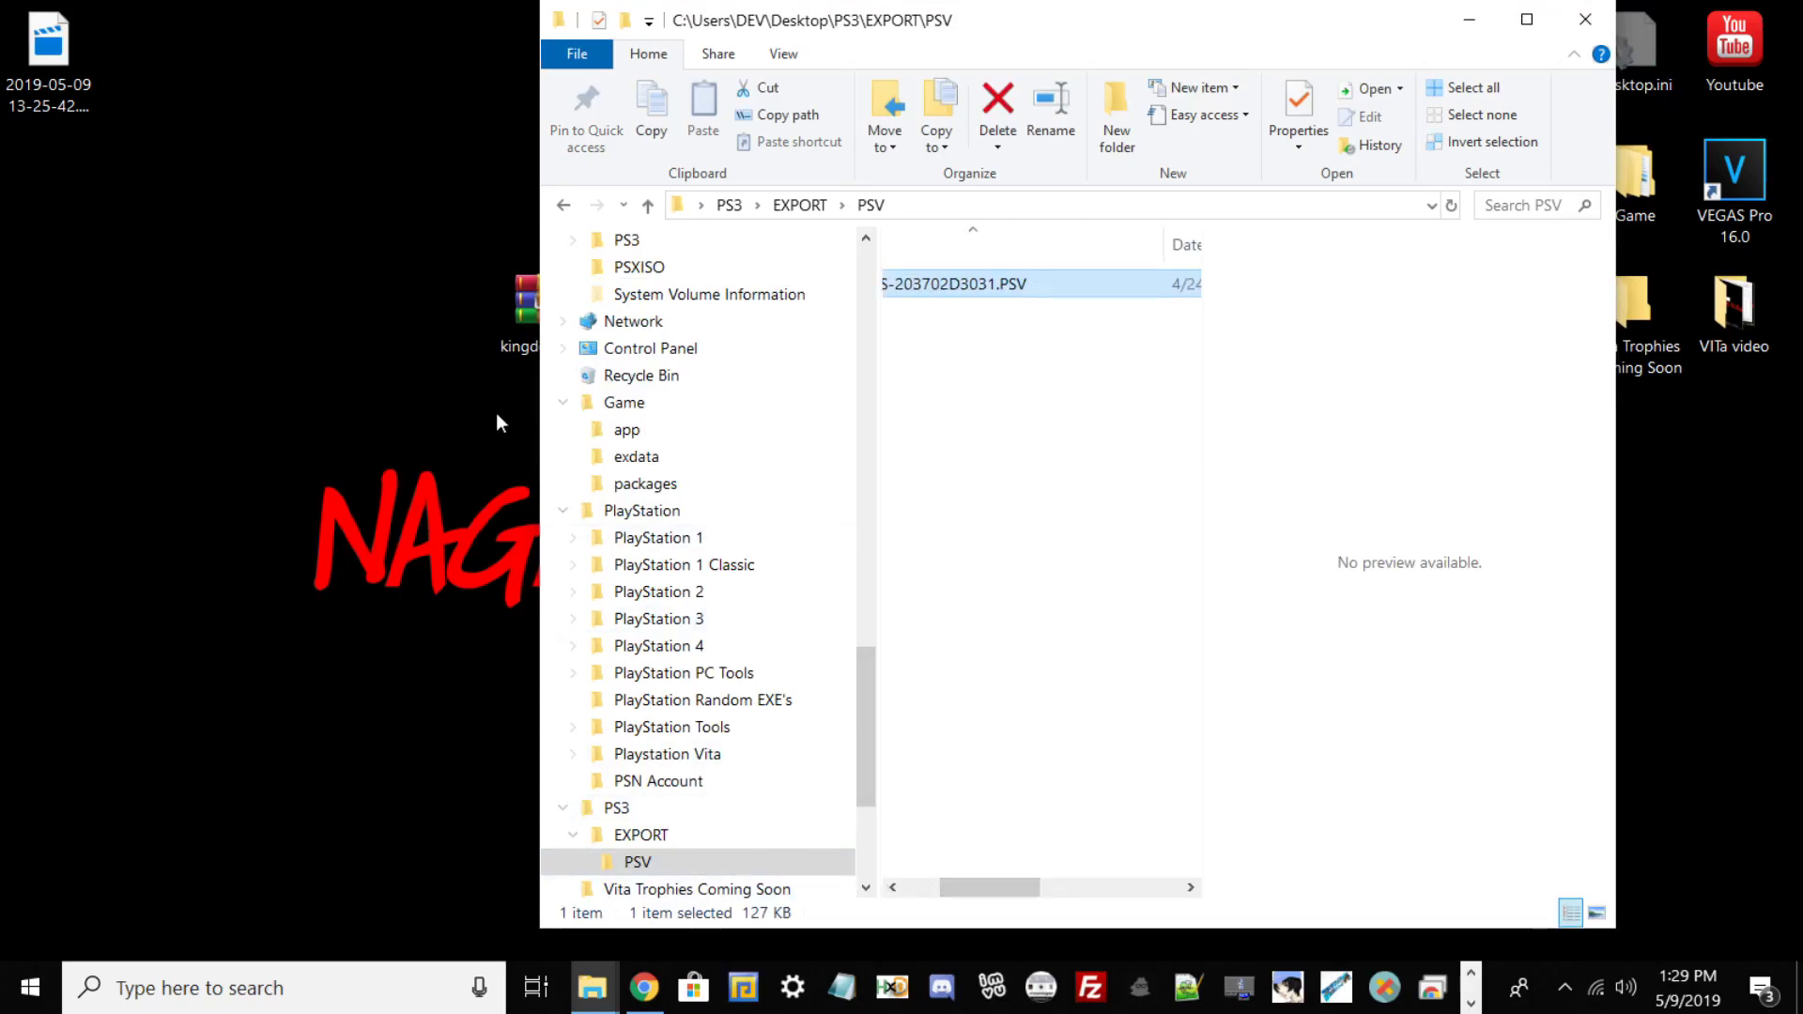
# Enlarge the PSV folder window to check the BASLUS-203702D3031.PSV file inside, and close the window
pyautogui.moveTo(540, 428); pyautogui.dragTo(287, 427)
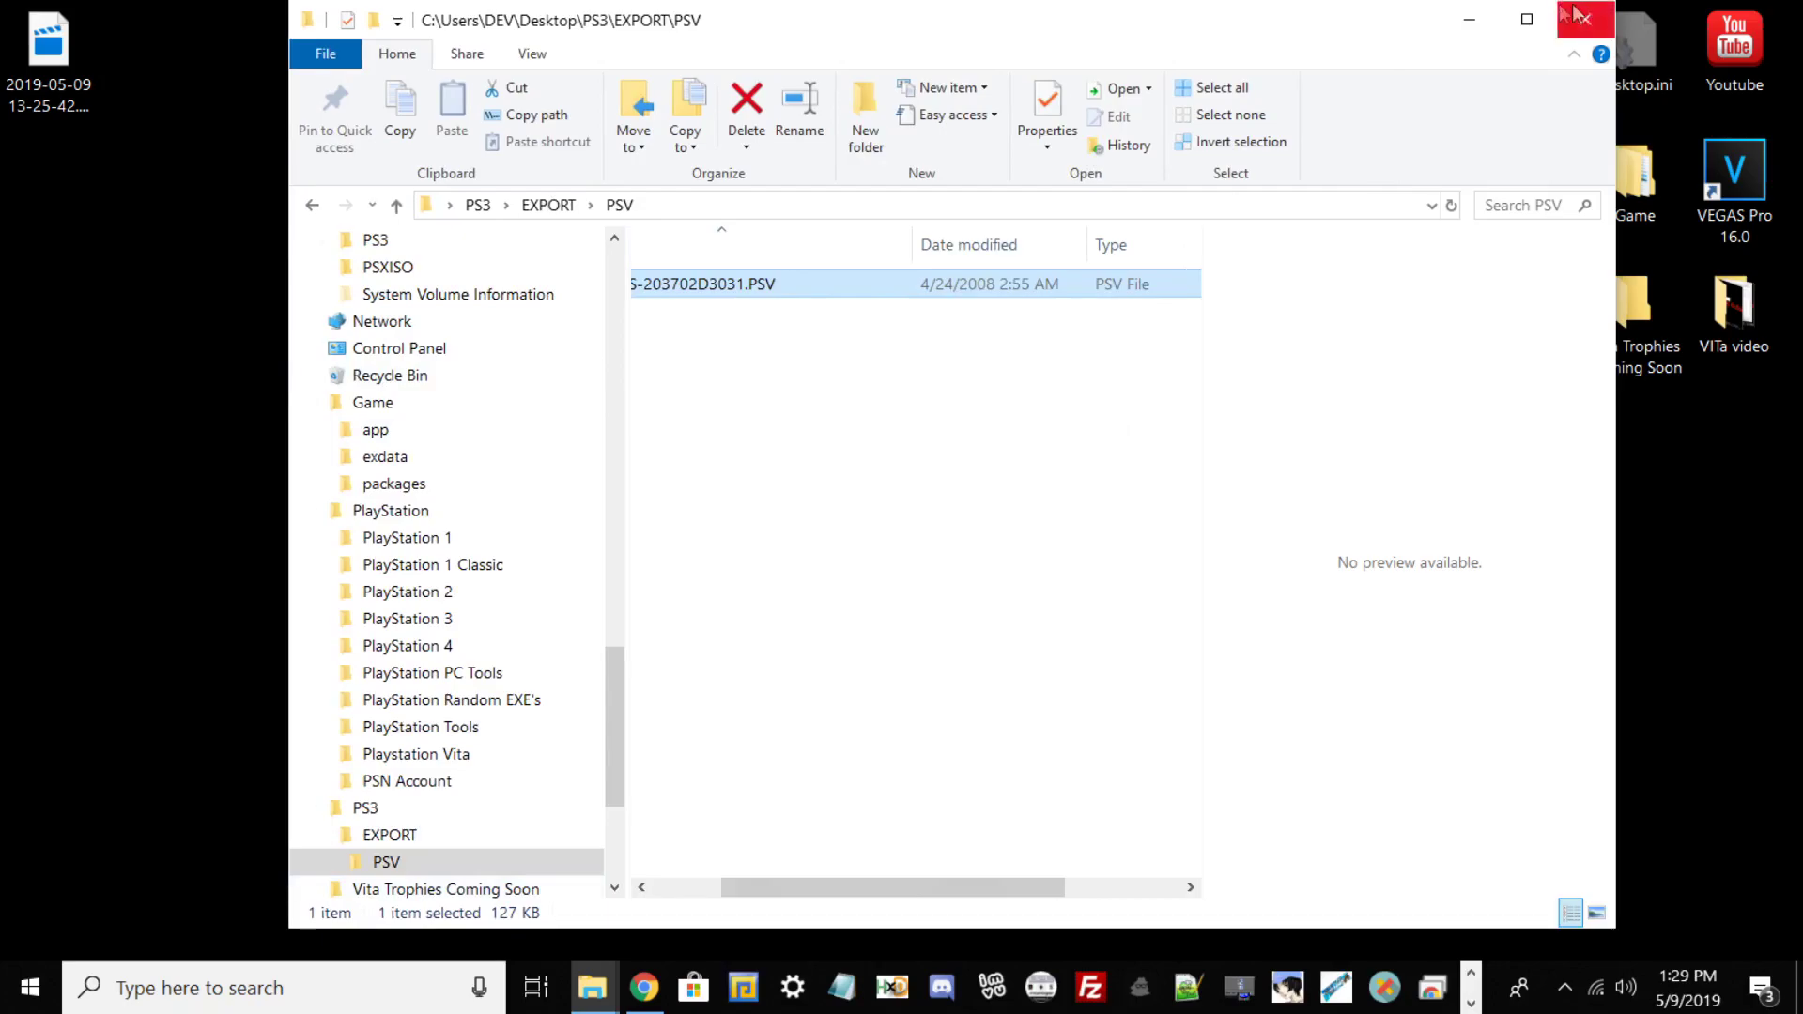
pyautogui.click(1526, 19)
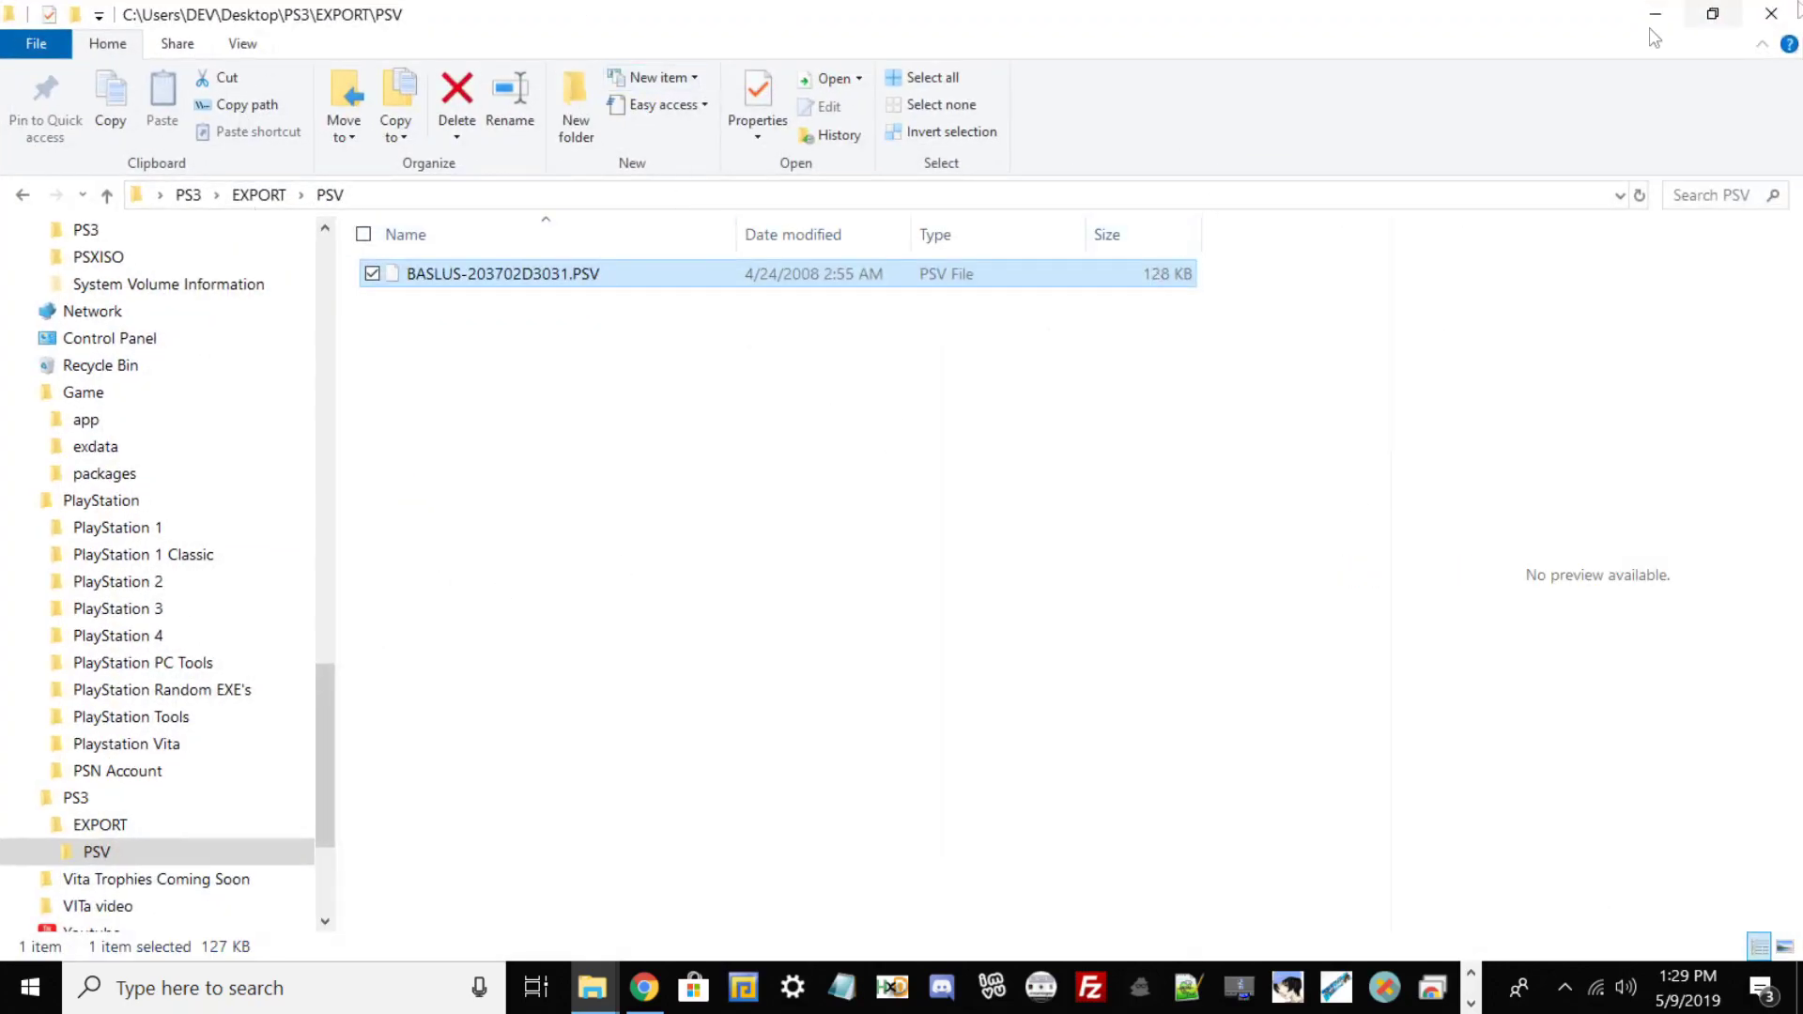
pyautogui.click(1770, 14)
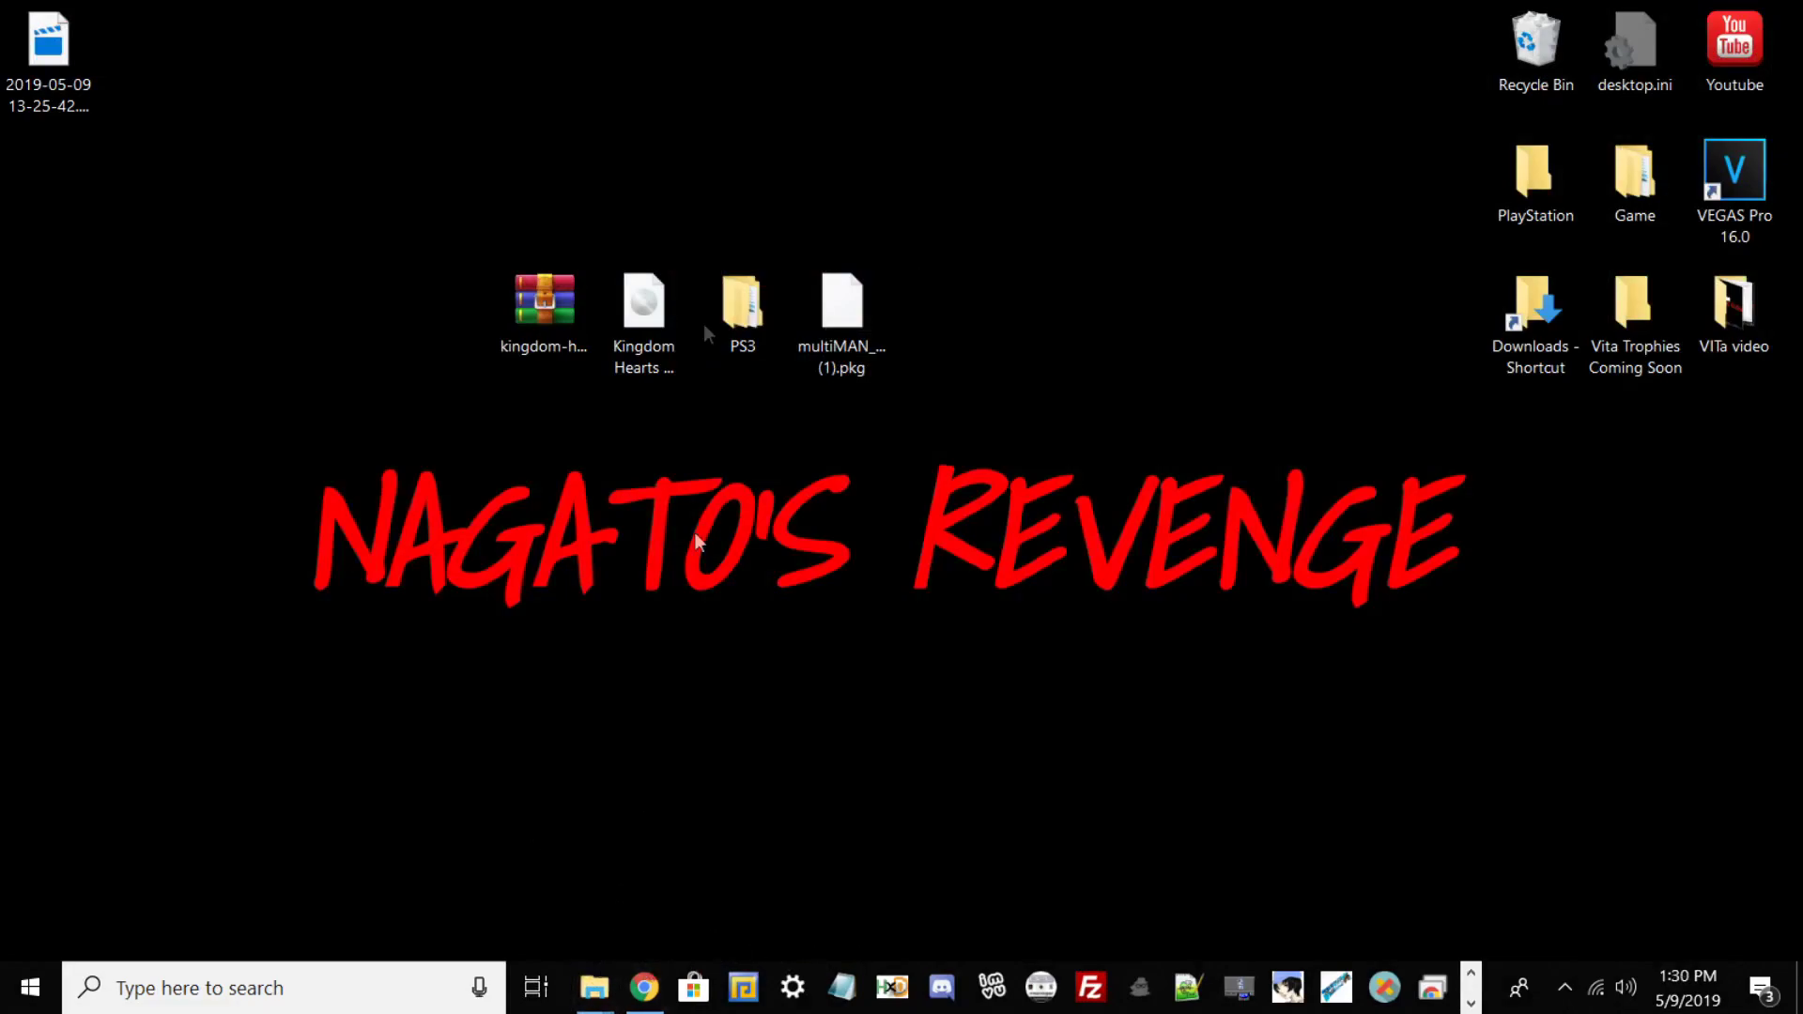
# View the file properties of Kingdom Hearts (USA).iso on the desktop and close them without changes
pyautogui.rightClick(635, 319)
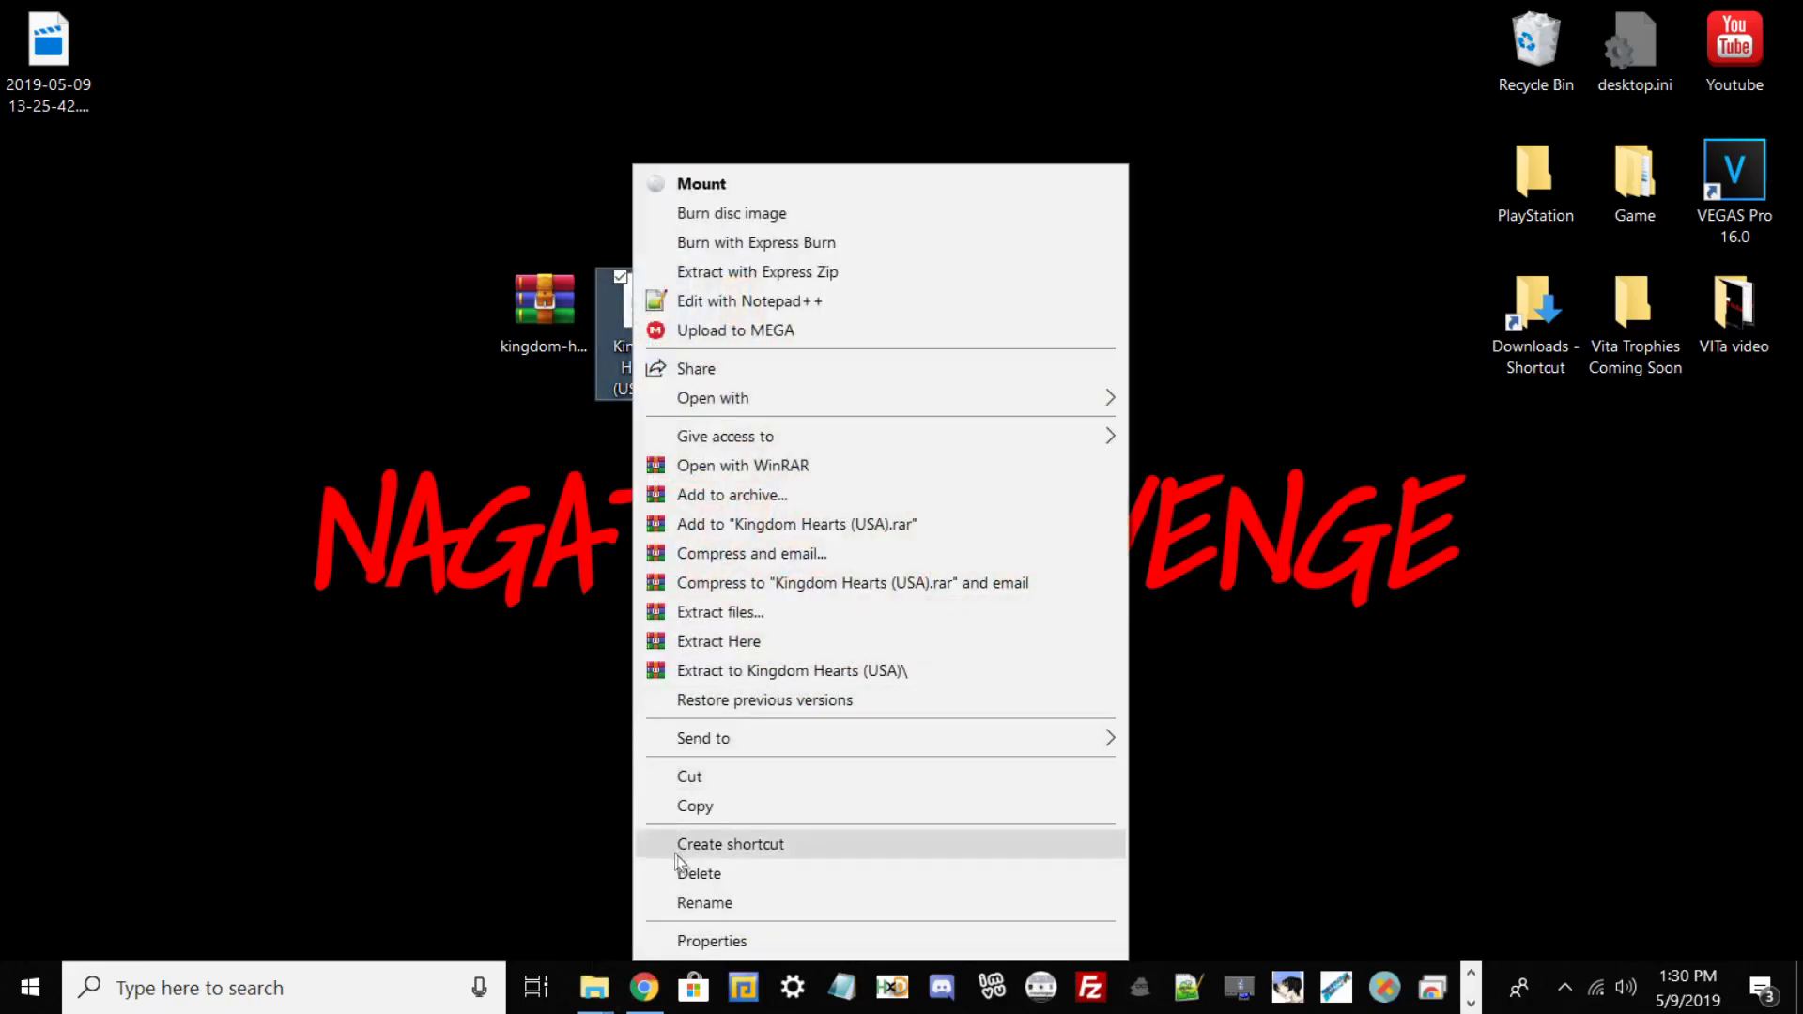
pyautogui.click(738, 939)
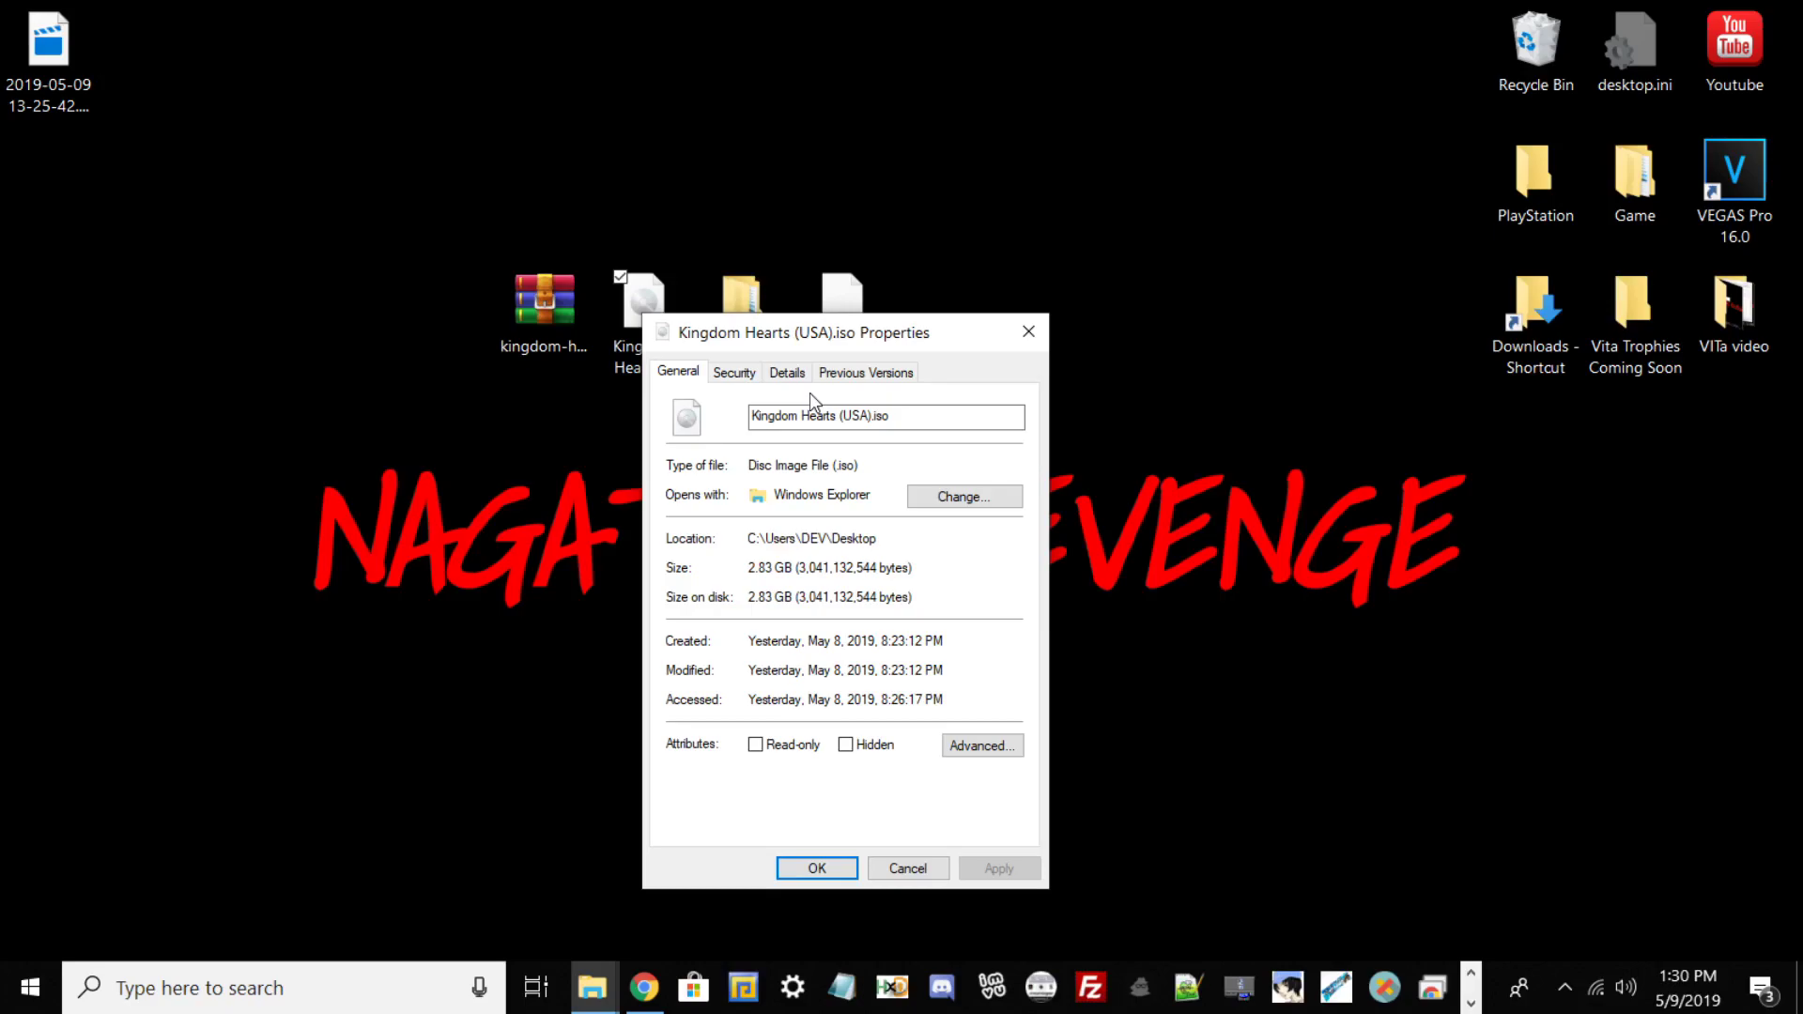
pyautogui.click(907, 865)
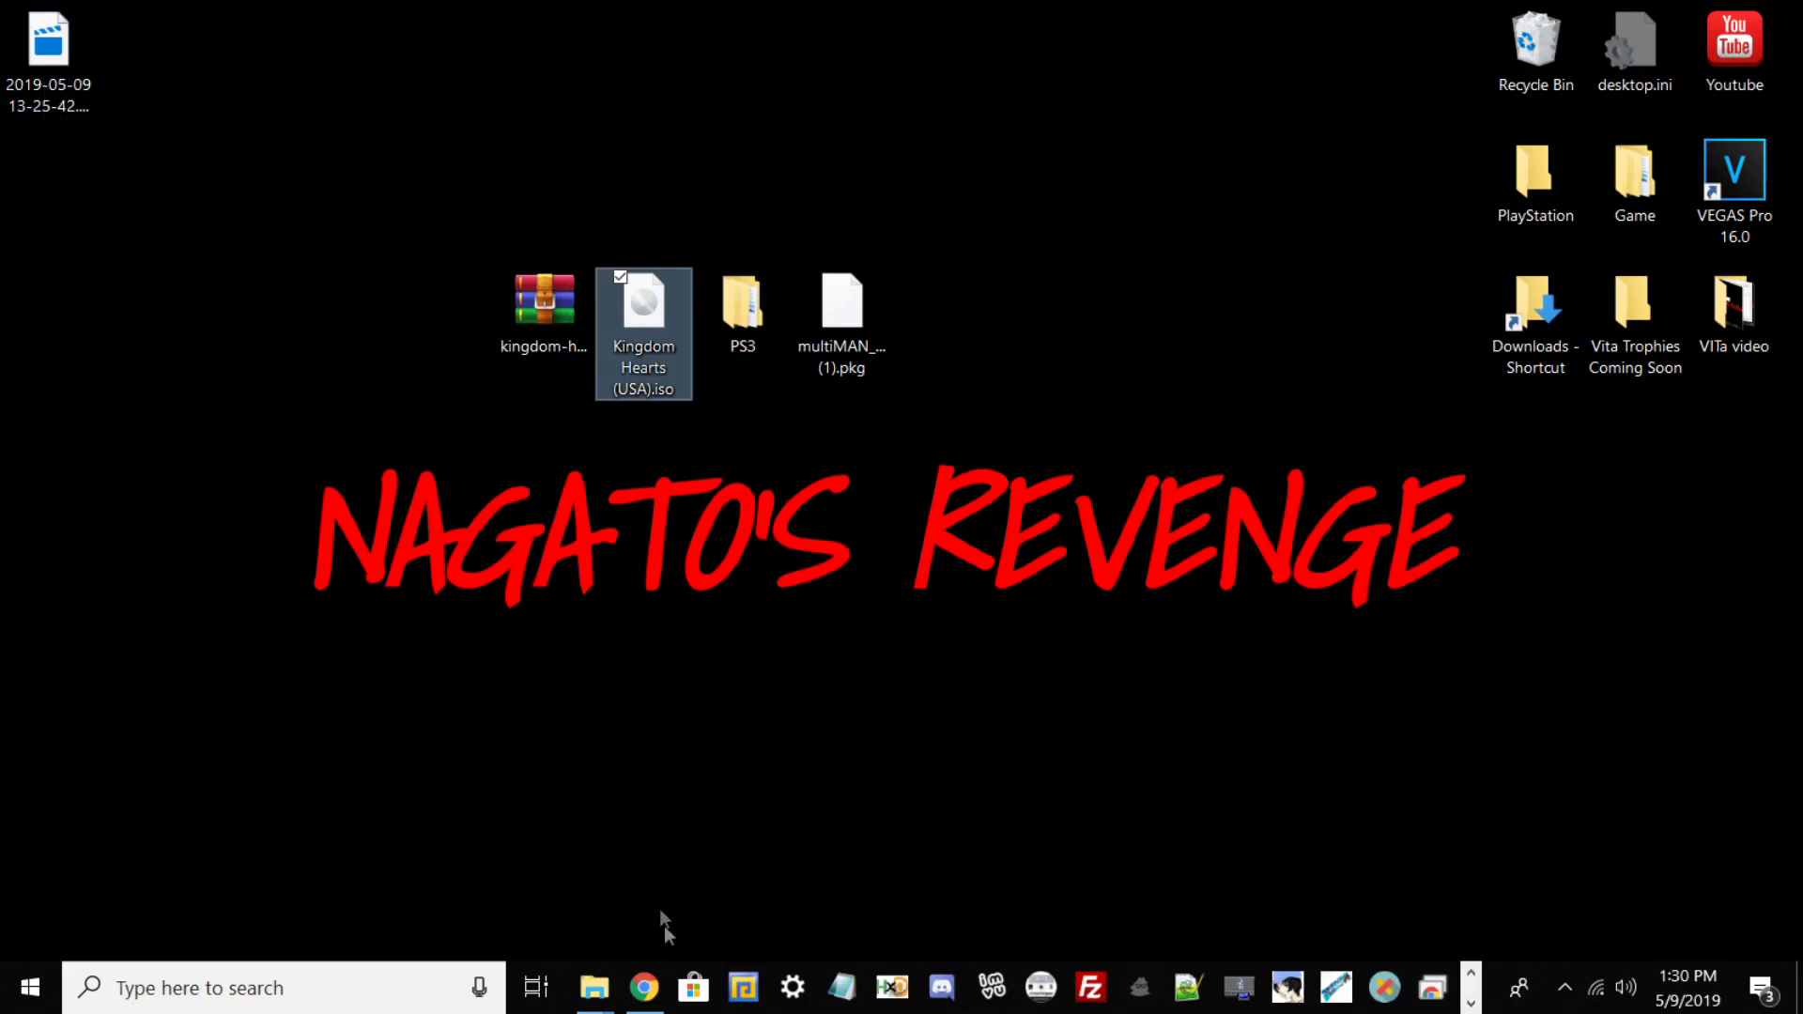
# Open the SONY (H:) USB drive in File Explorer and maximize the window
pyautogui.moveTo(617, 1007)
pyautogui.click(749, 878)
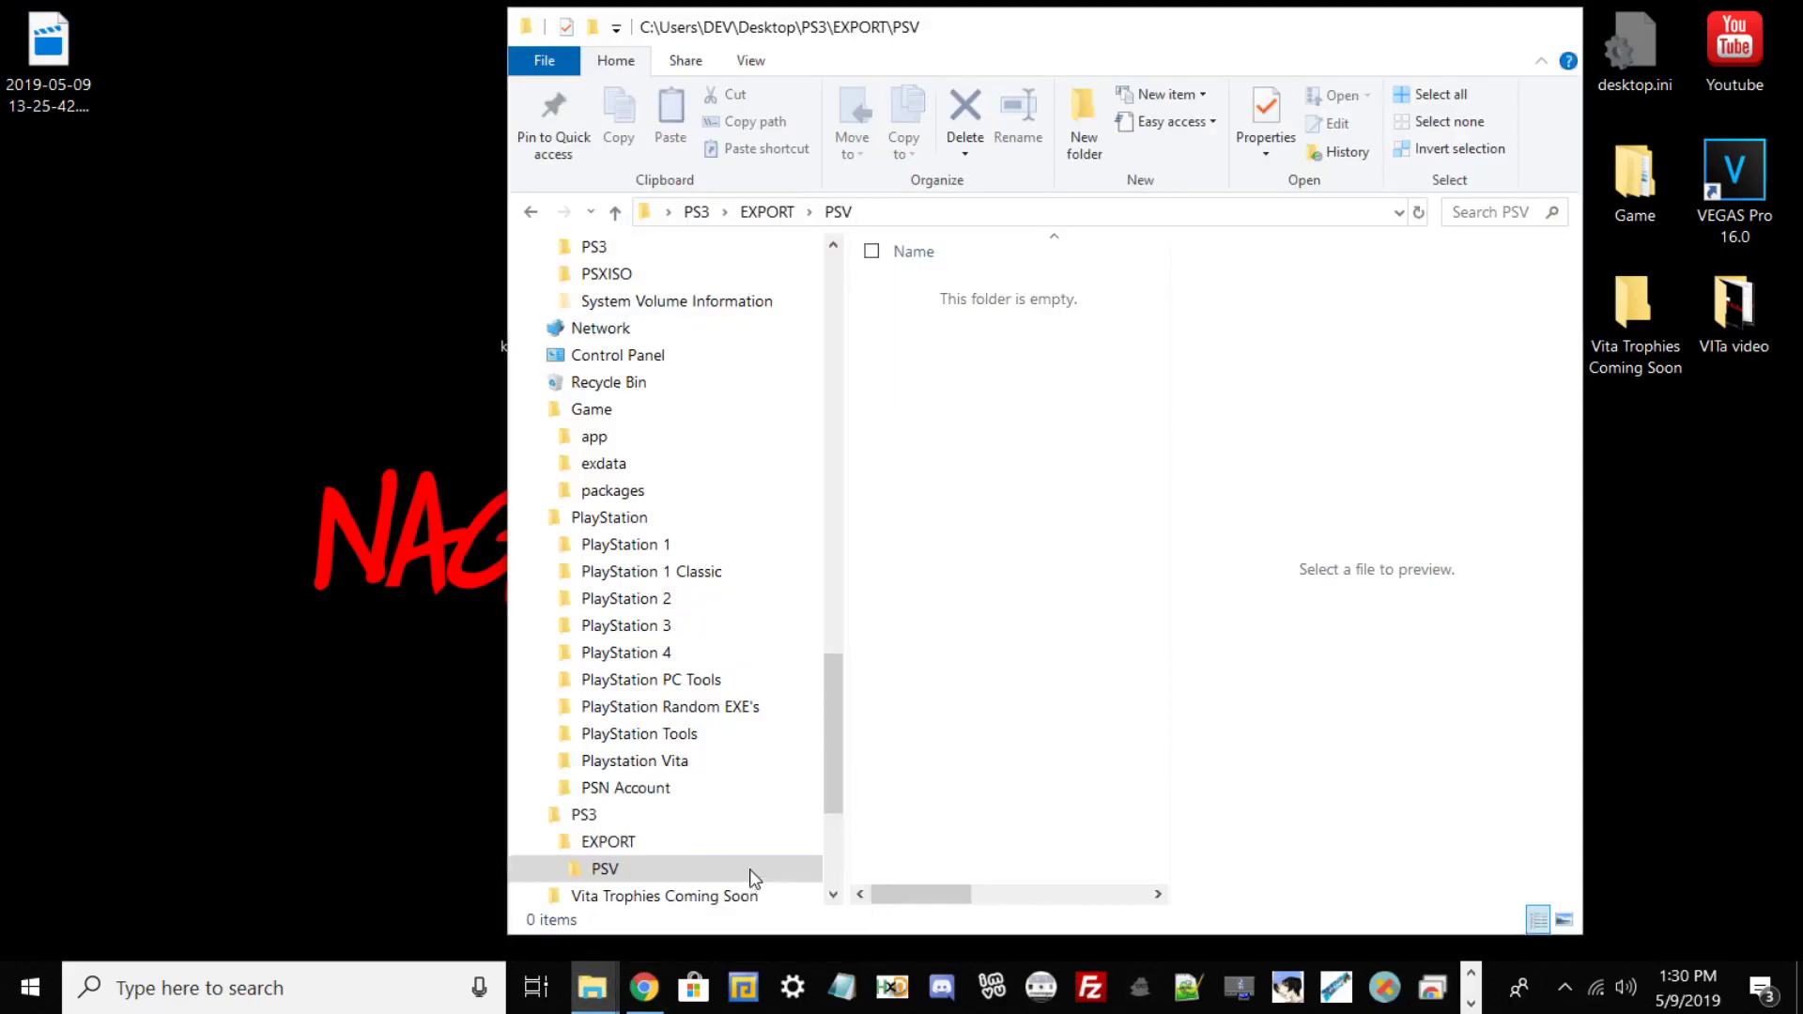
pyautogui.scroll(4, 604, 383)
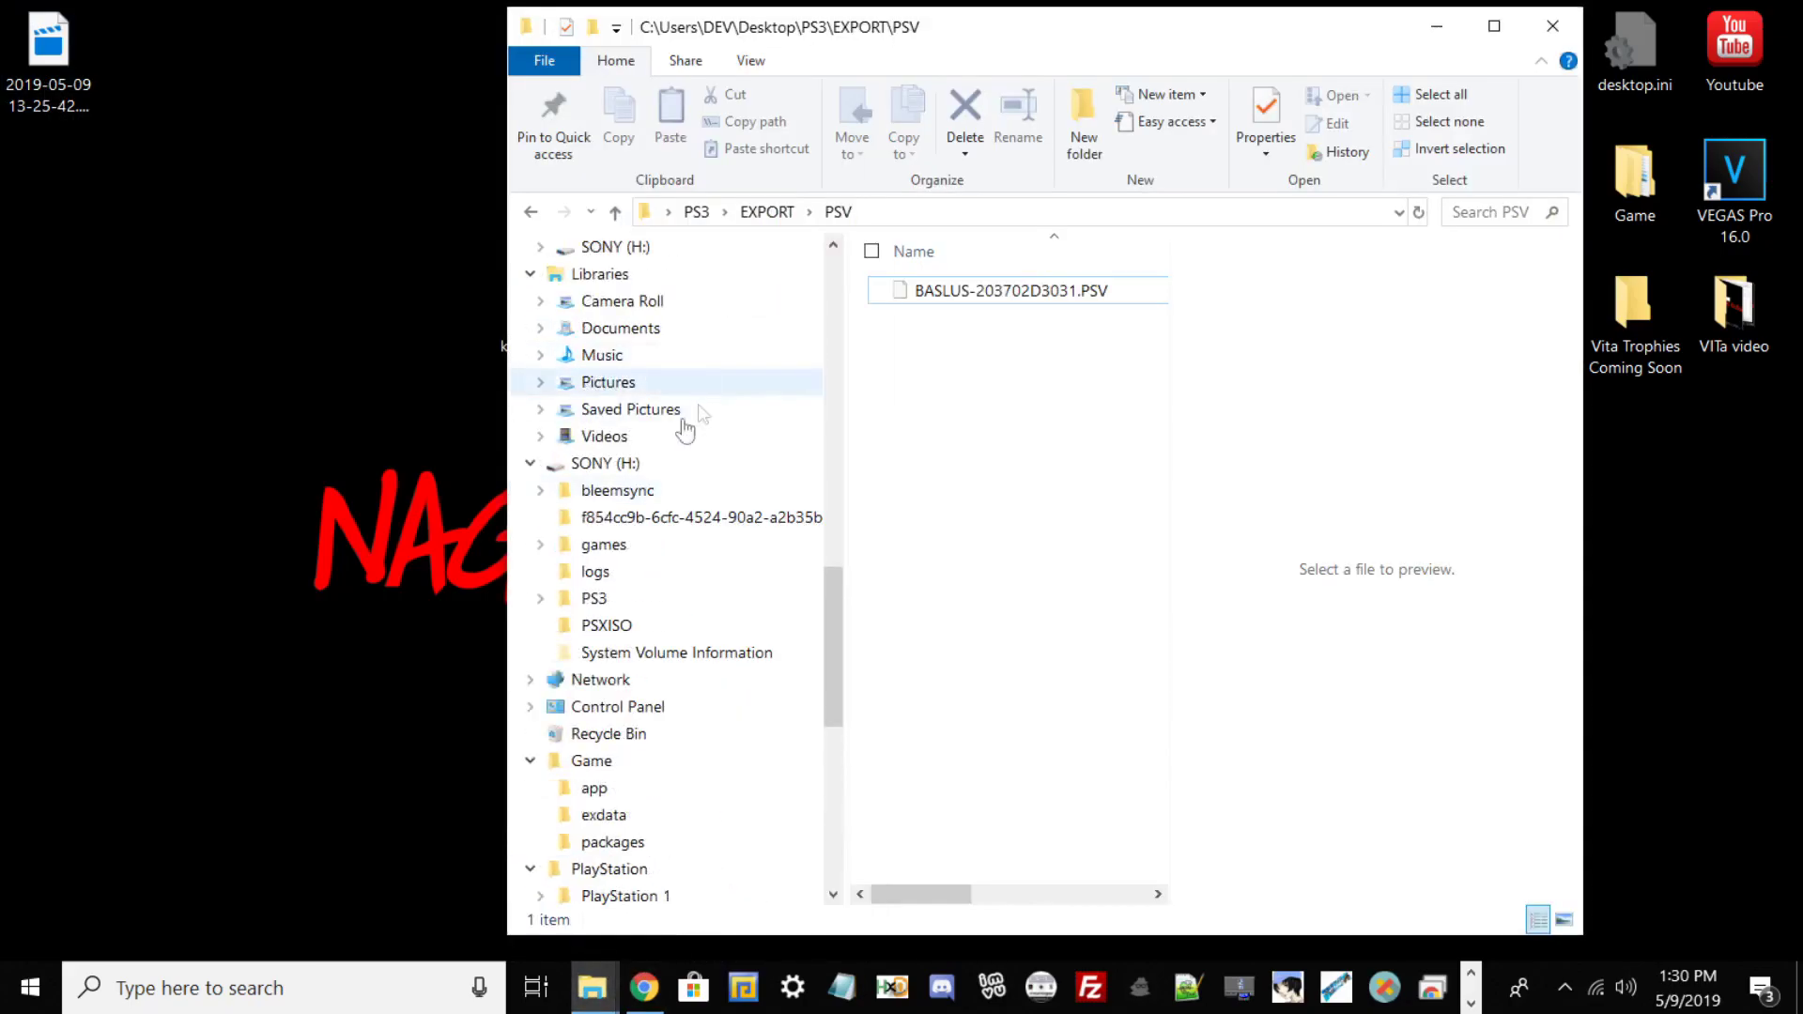
pyautogui.click(633, 469)
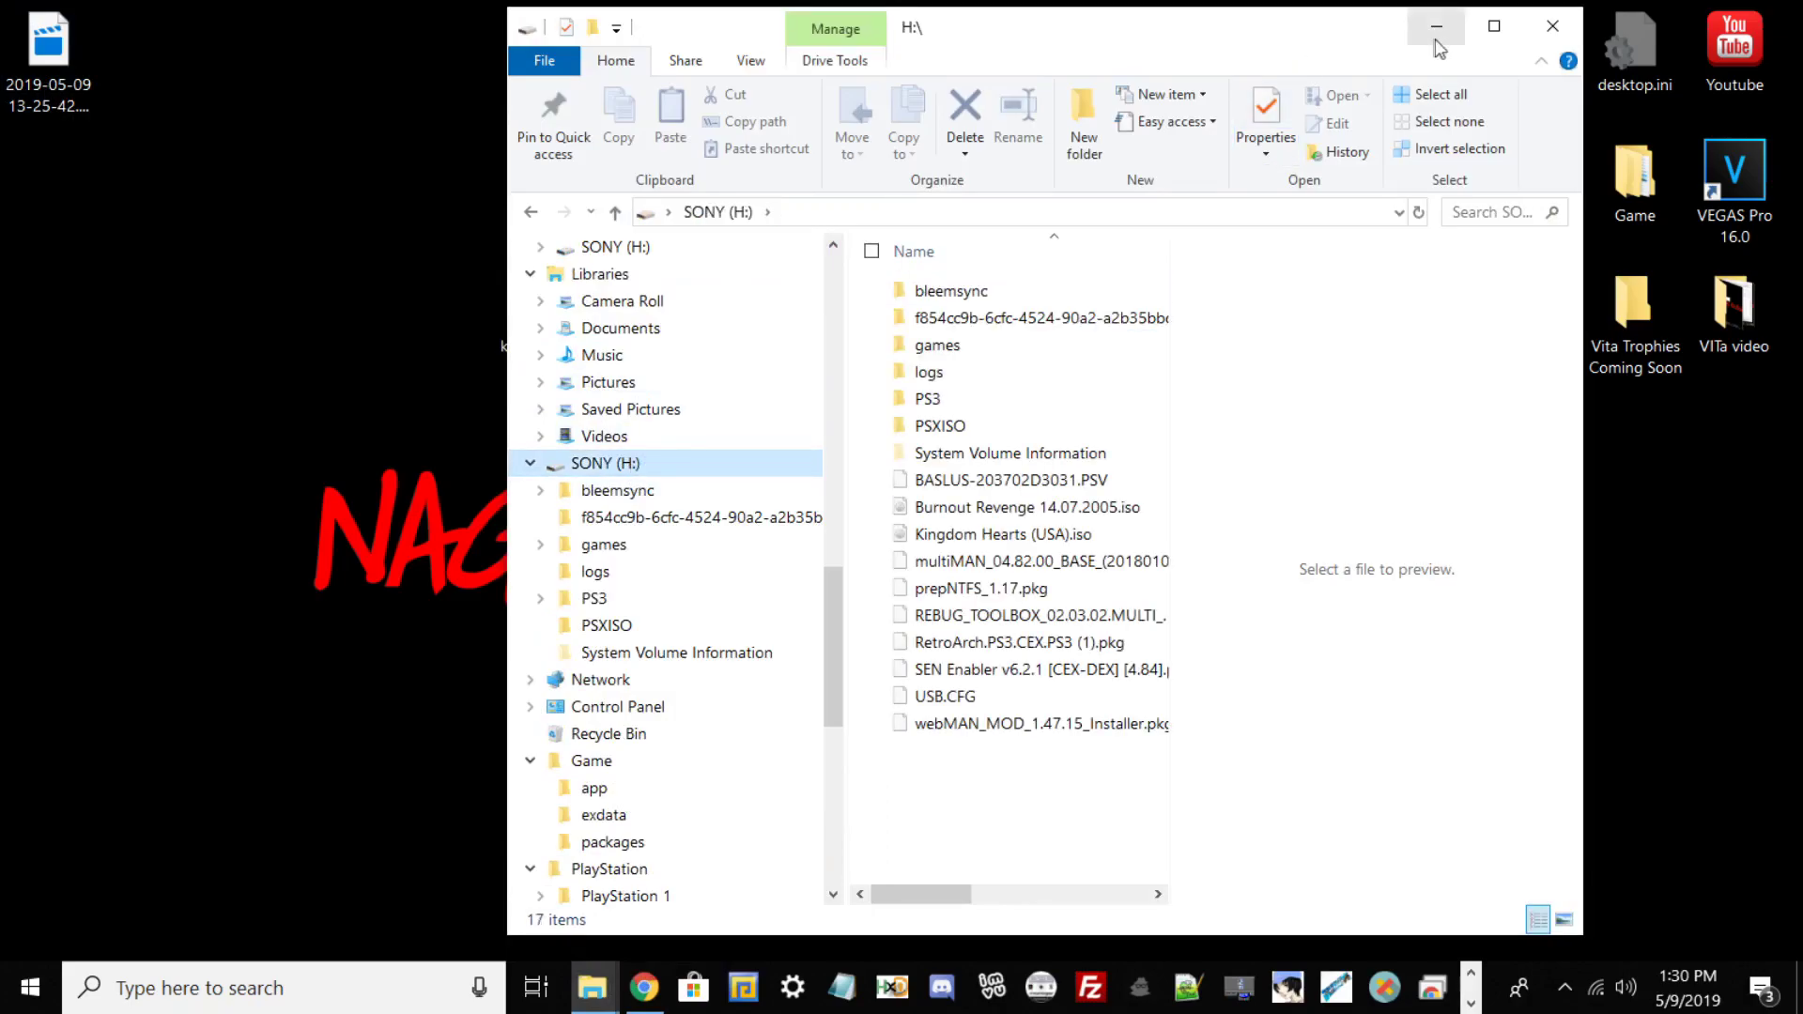
pyautogui.doubleClick(1133, 33)
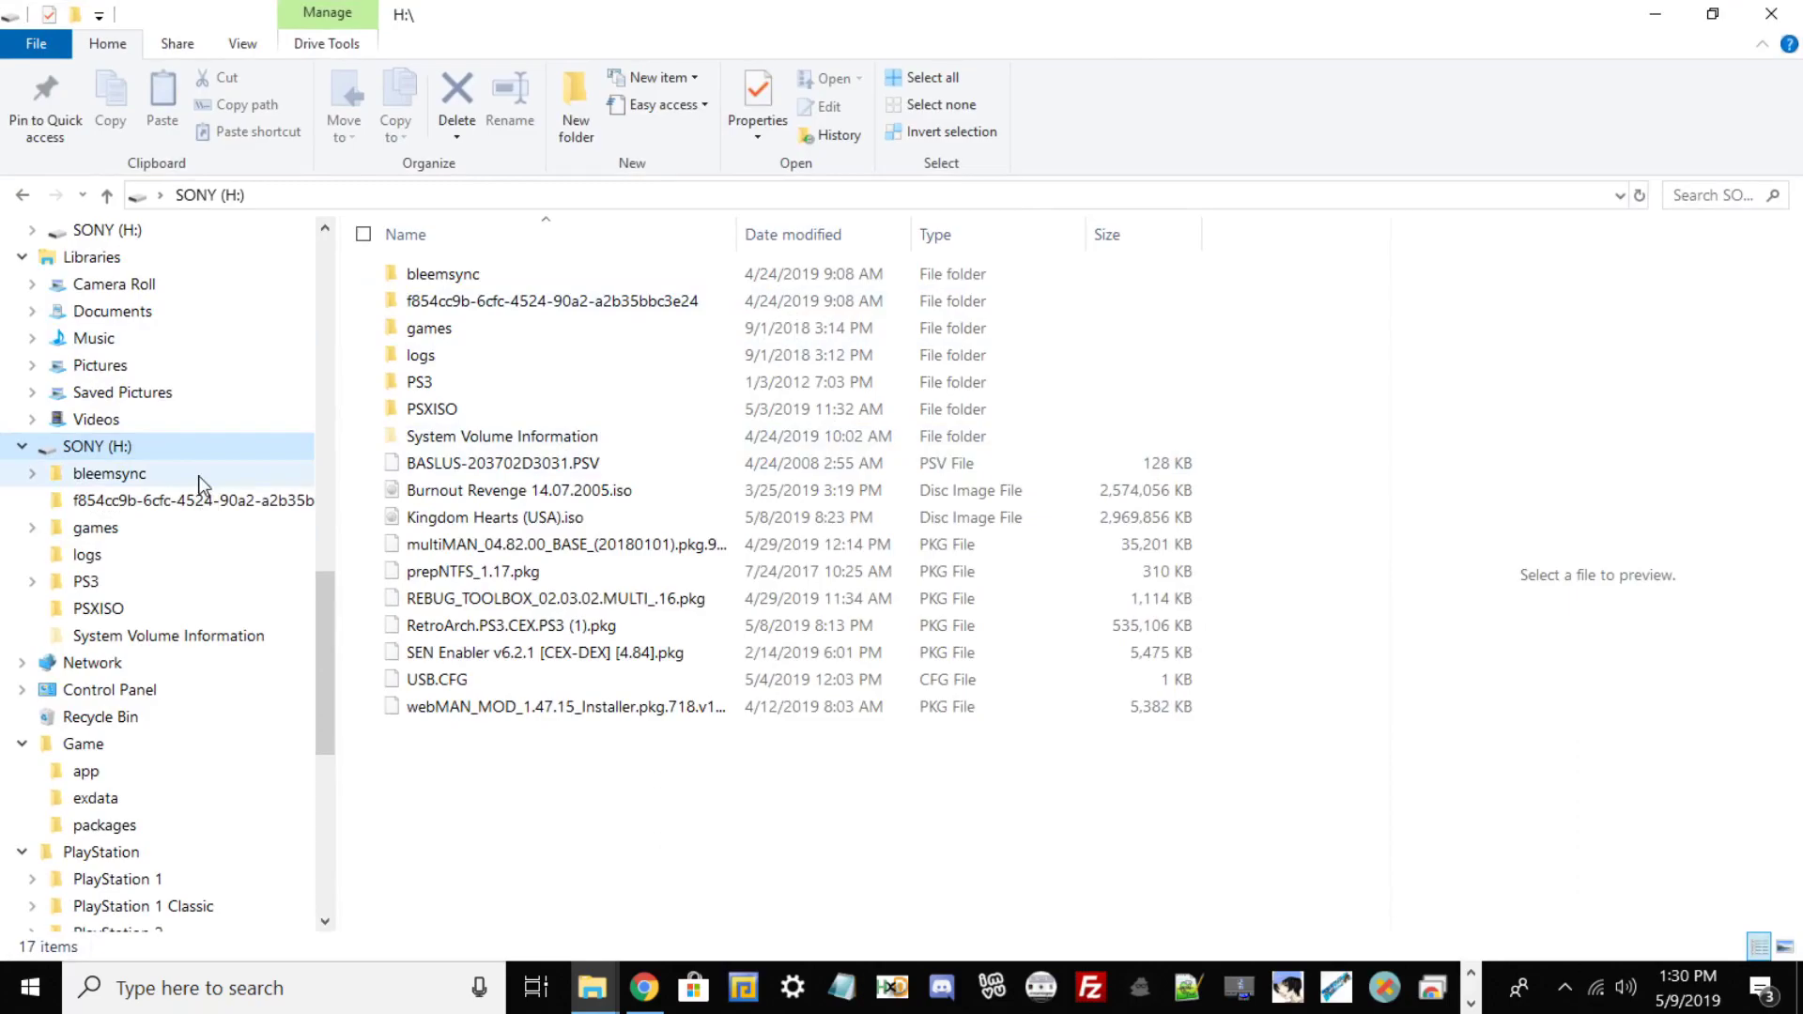
# View the properties of the SONY (H:) drive to check its file system and free space, and close them
pyautogui.rightClick(222, 456)
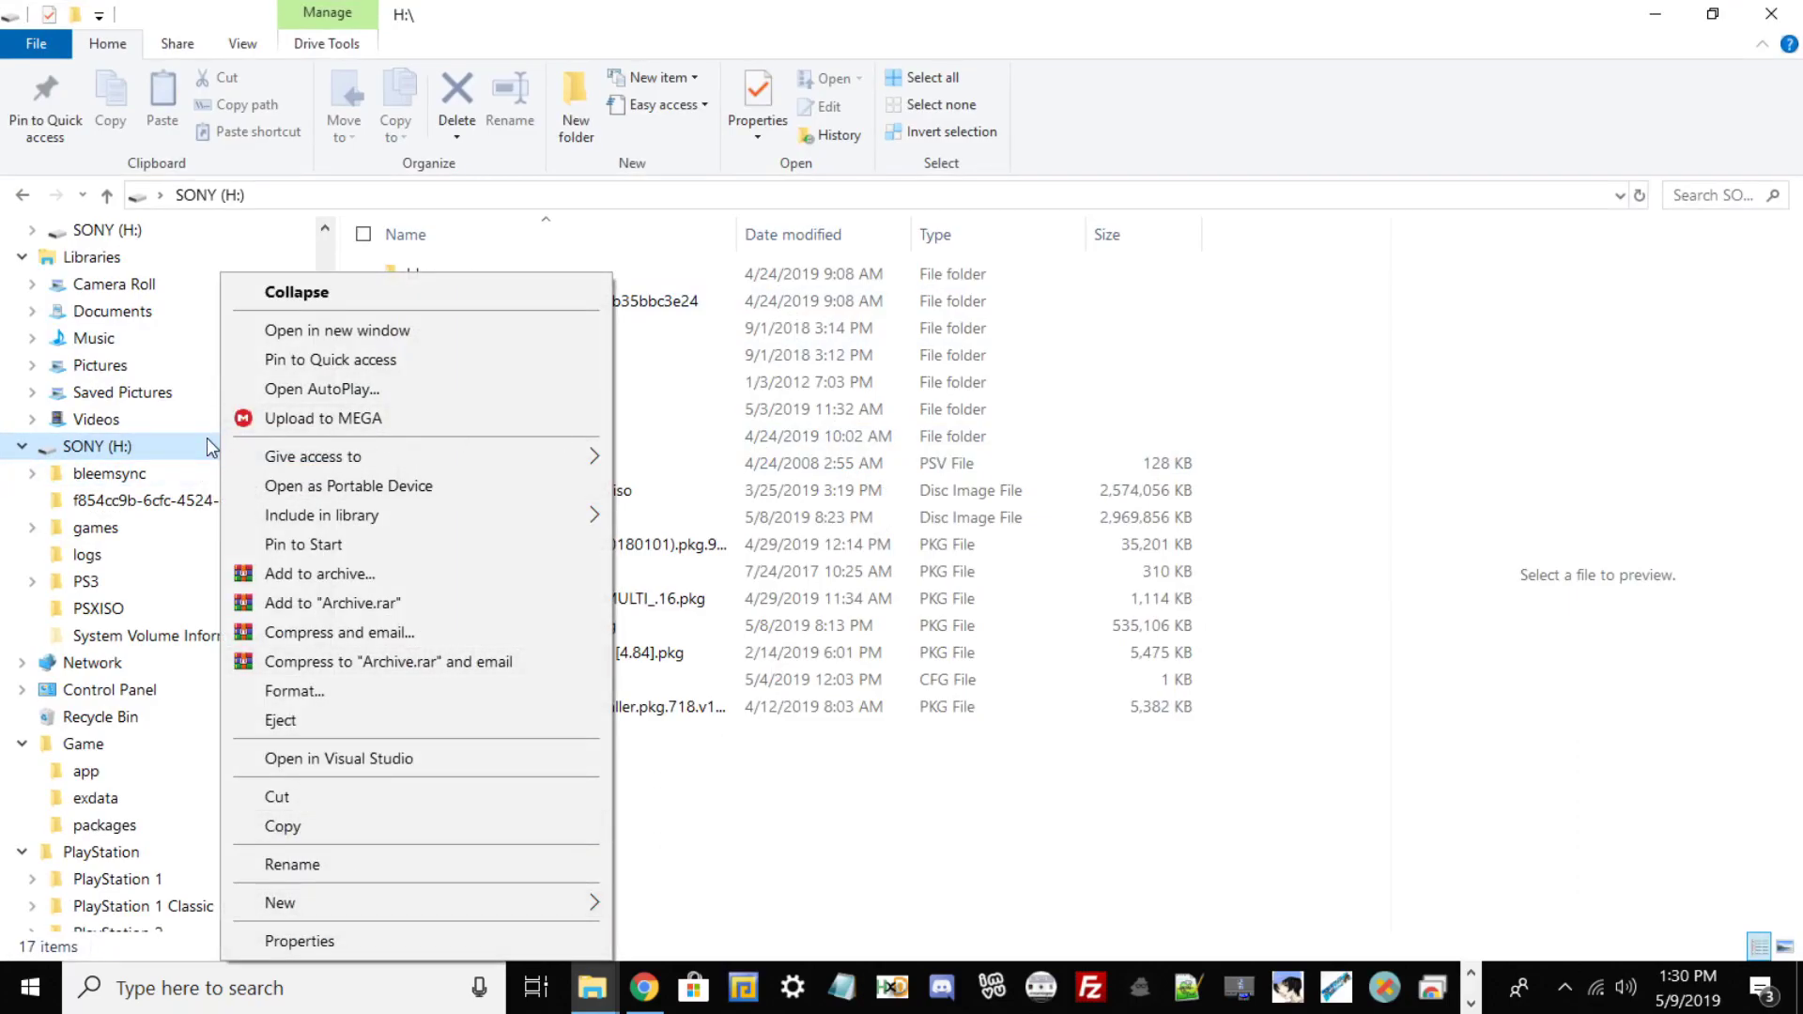
pyautogui.click(300, 941)
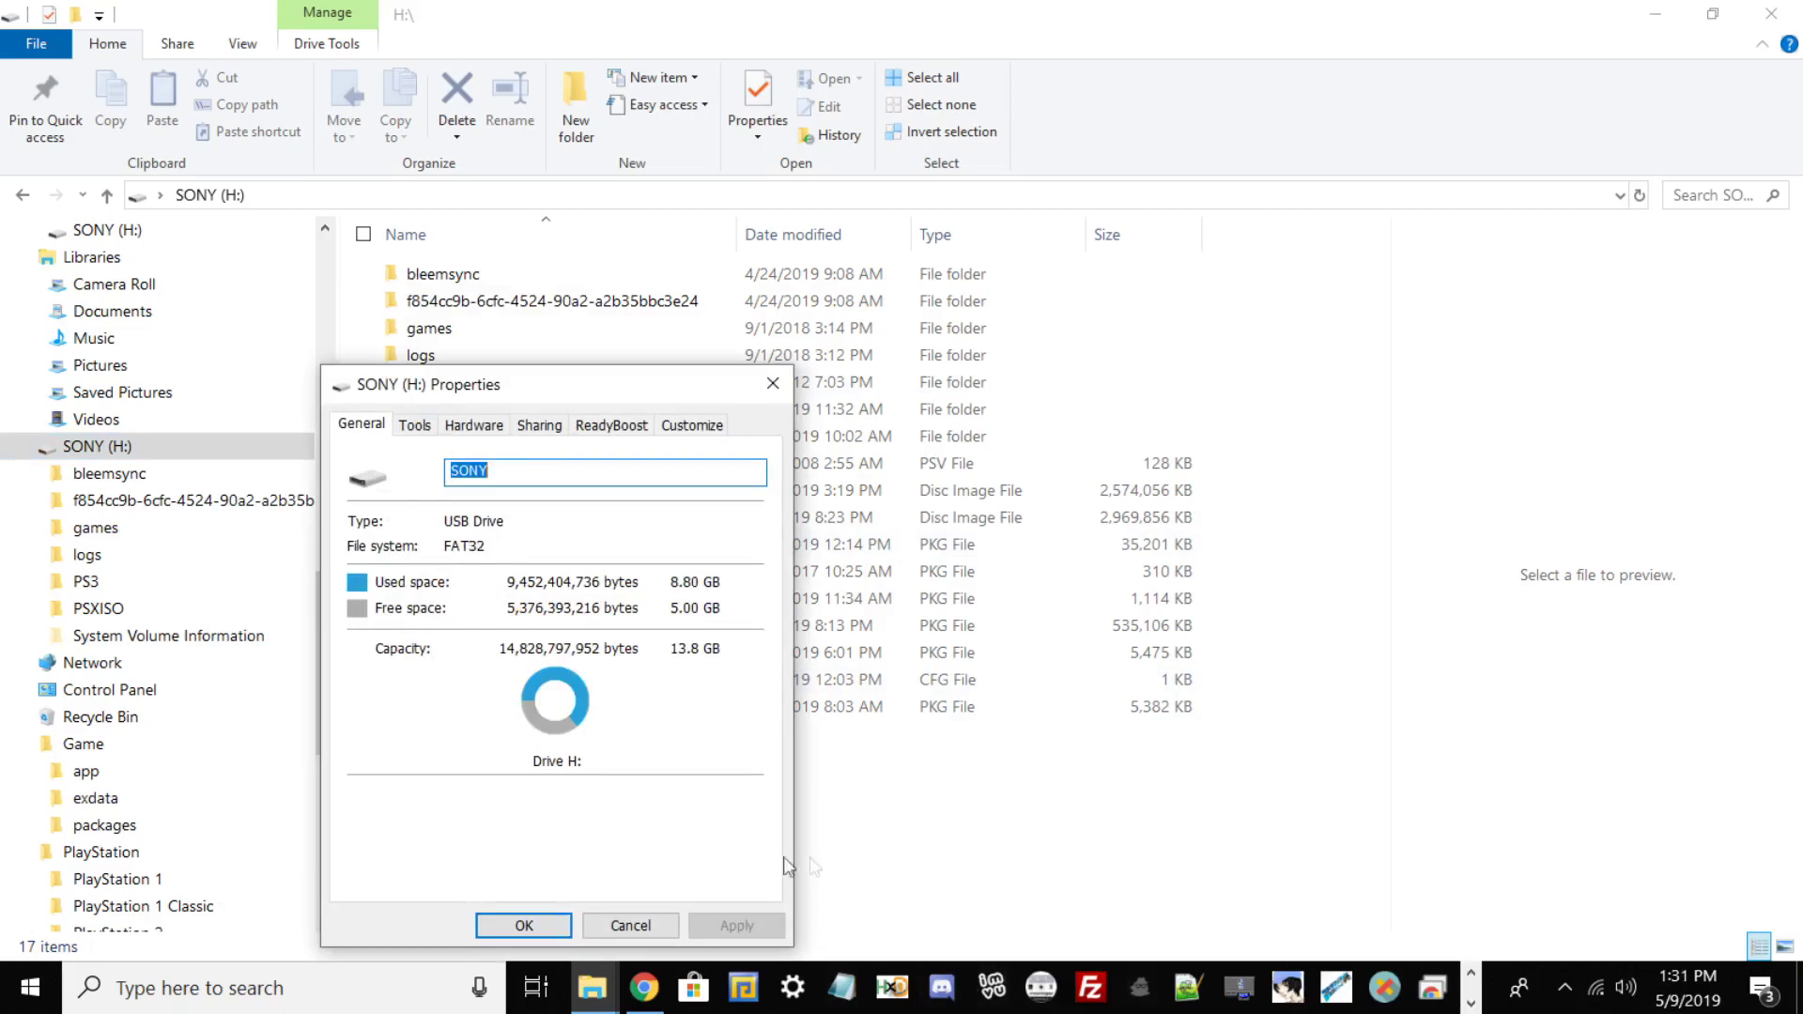
pyautogui.click(663, 925)
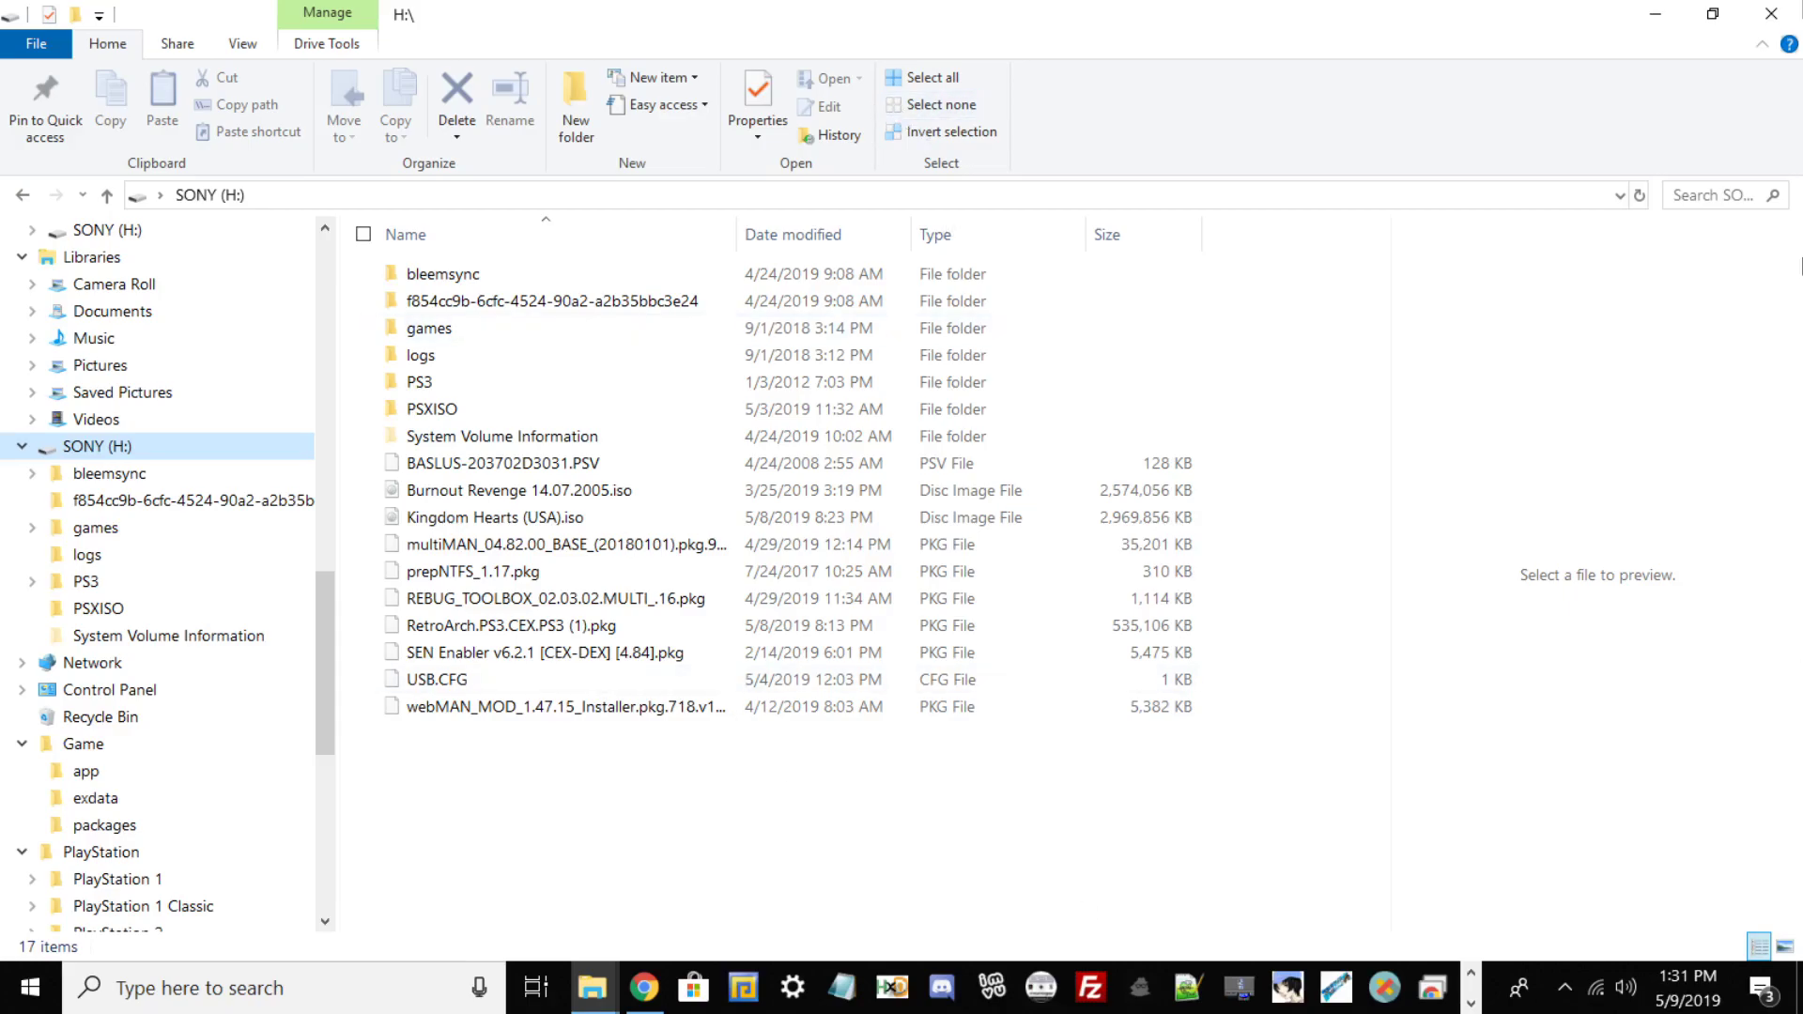
# Open the format settings for the SONY (H:) drive and examine the file system and allocation unit choices, keeping FAT32 and 8192 bytes
pyautogui.rightClick(208, 455)
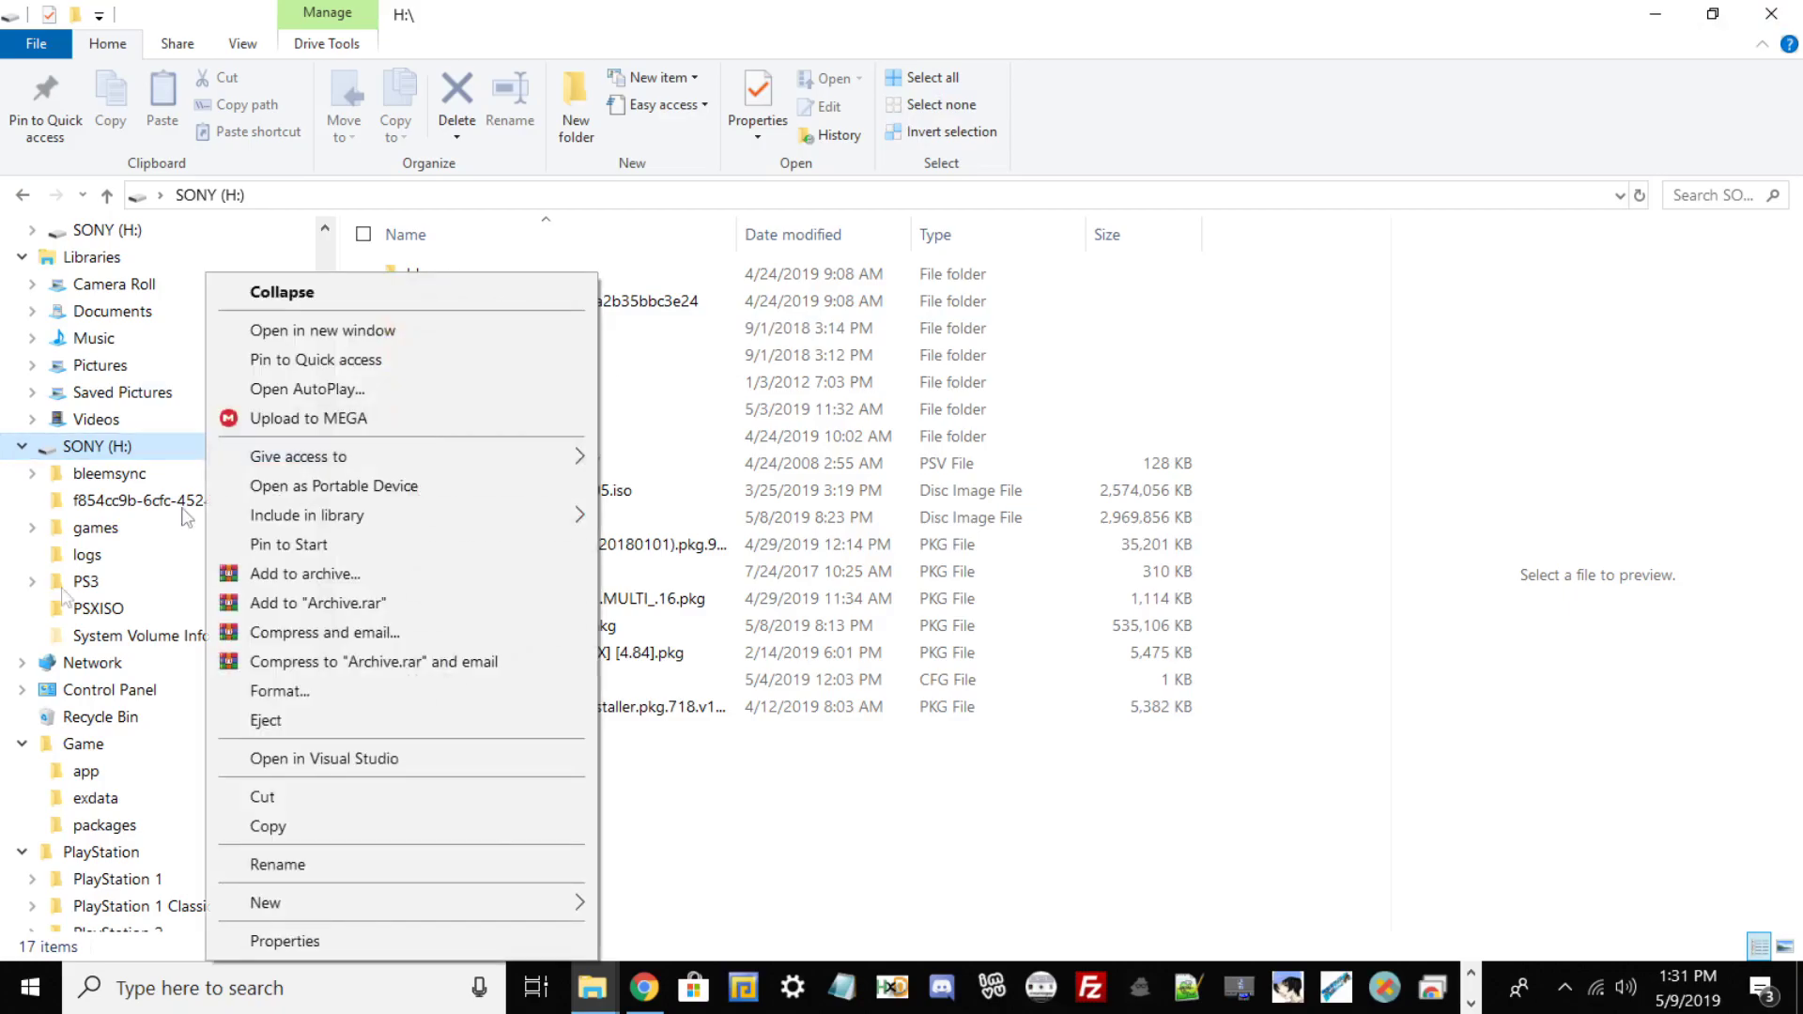
pyautogui.click(306, 694)
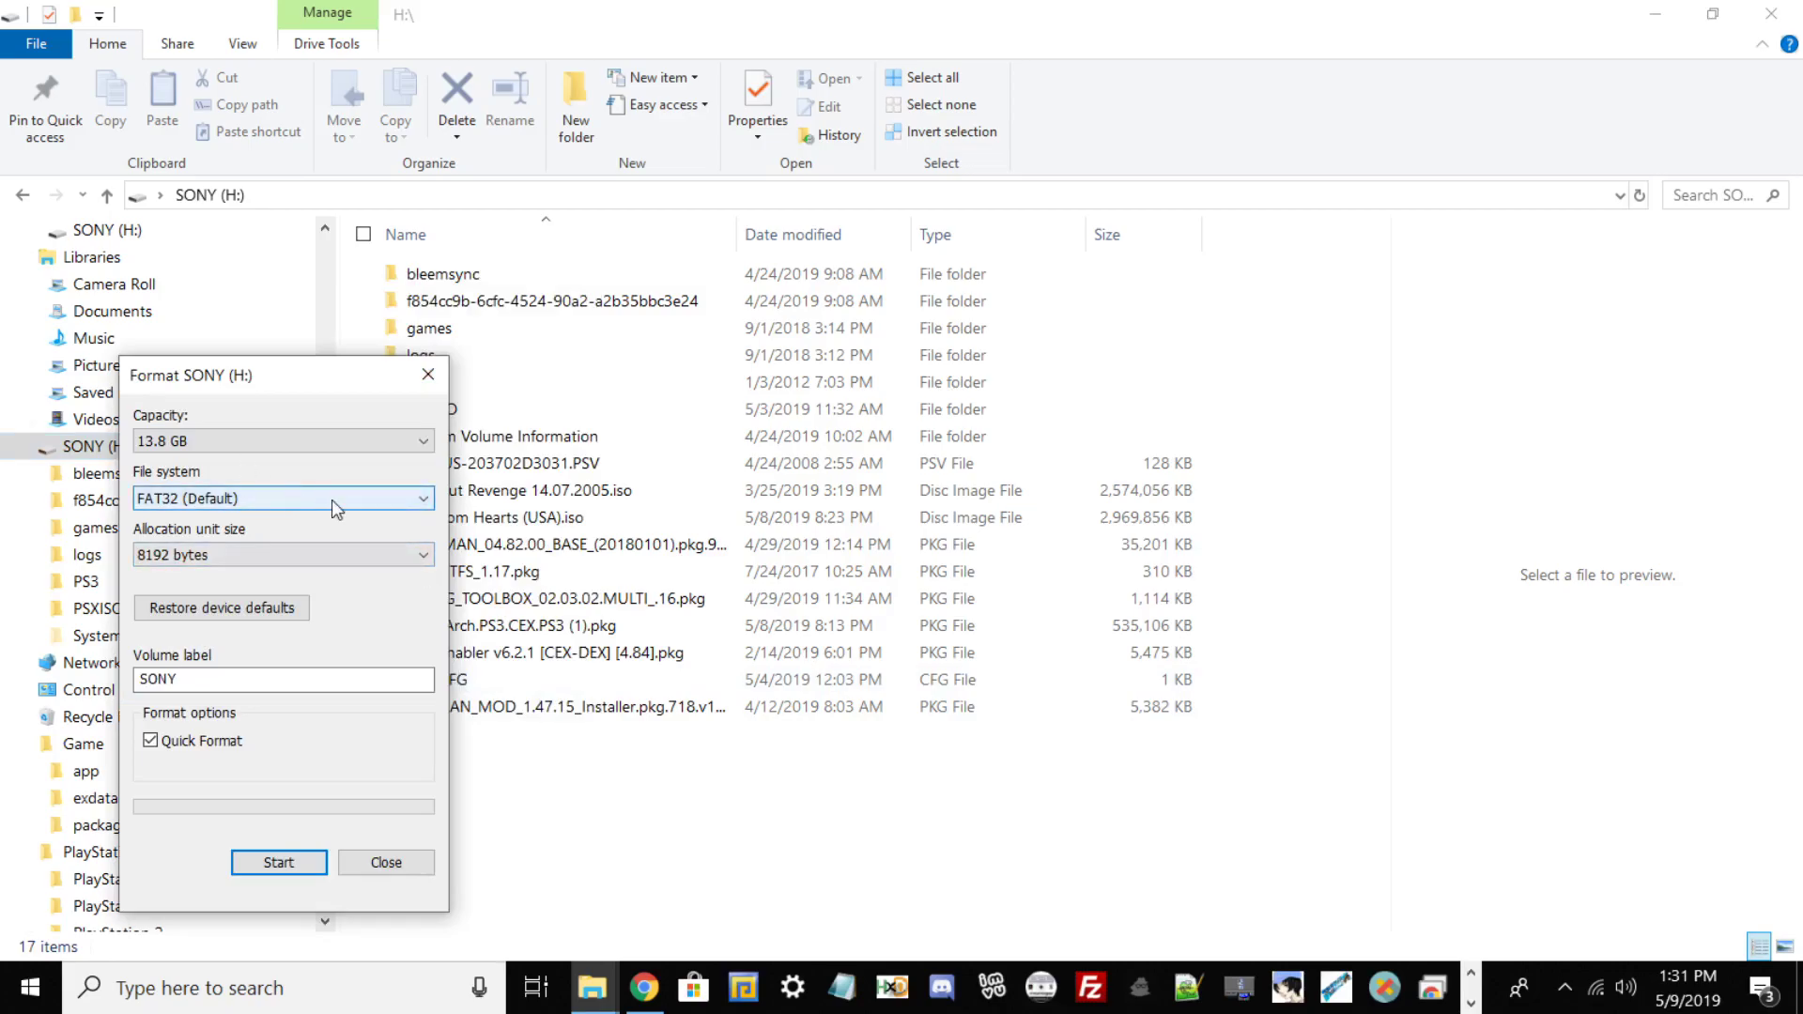
pyautogui.click(330, 500)
pyautogui.click(214, 519)
pyautogui.click(226, 497)
pyautogui.click(197, 554)
pyautogui.click(225, 499)
pyautogui.click(202, 535)
pyautogui.click(191, 678)
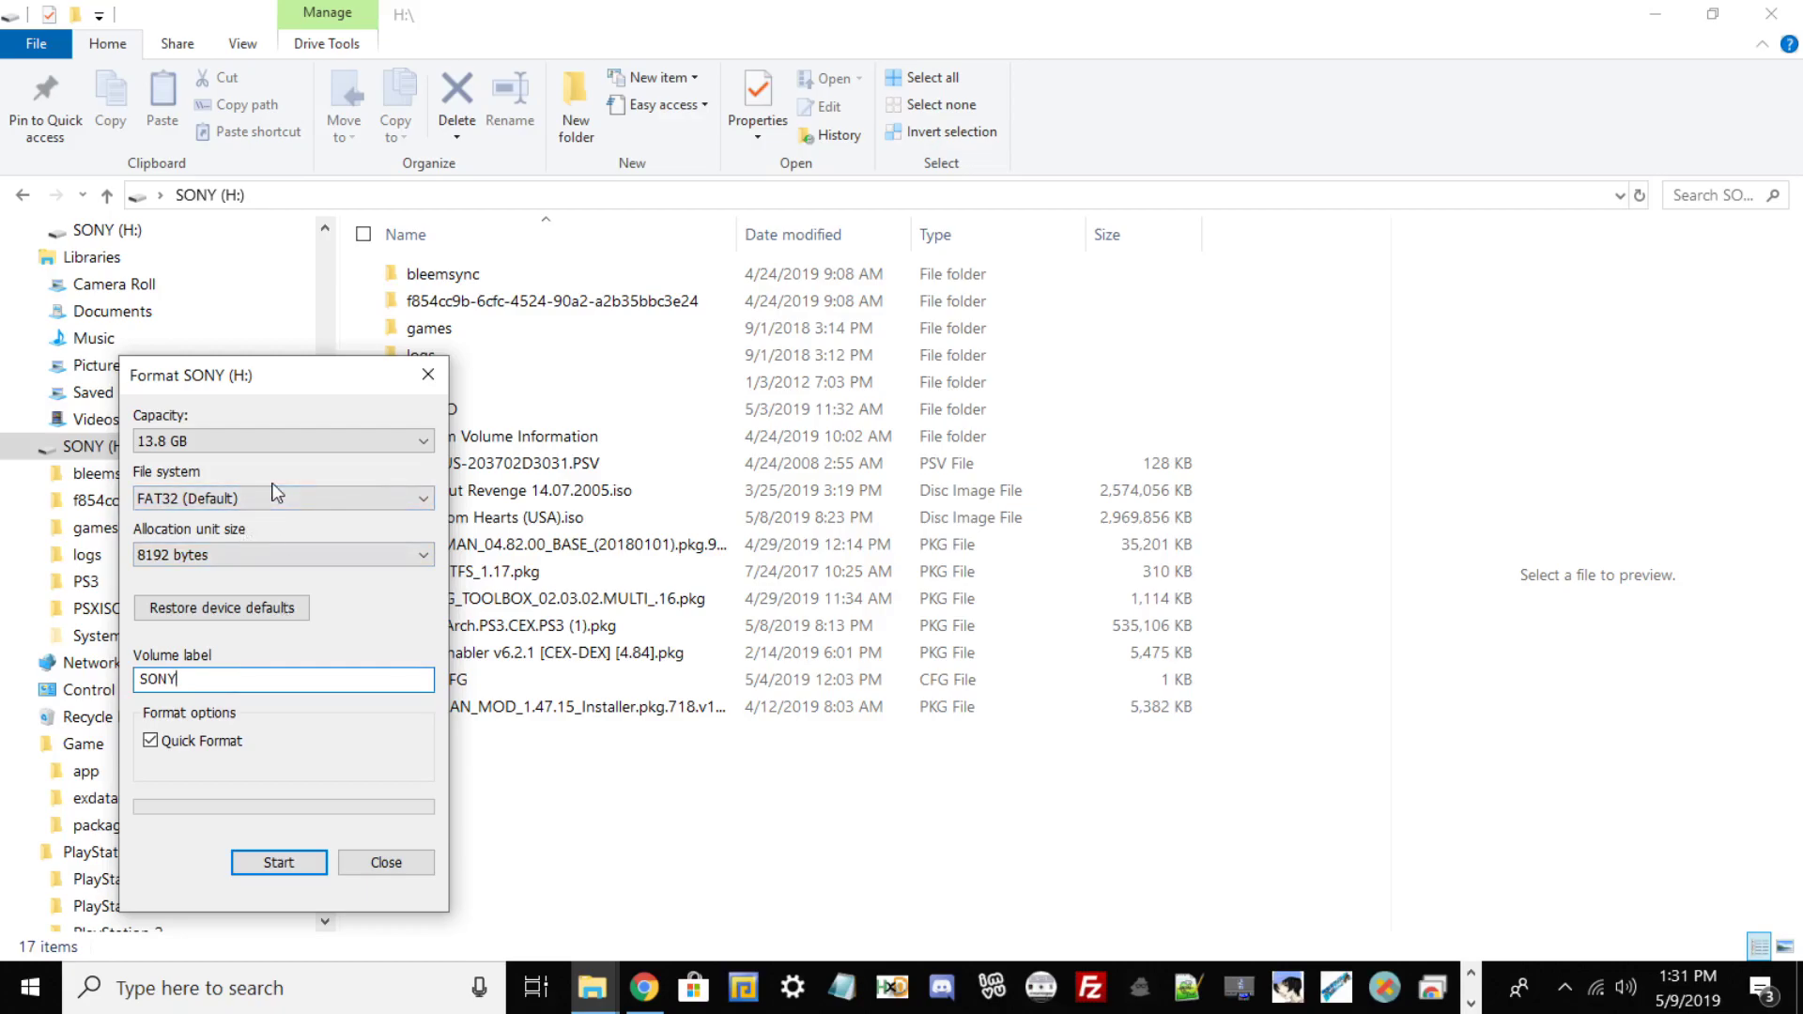
pyautogui.click(188, 561)
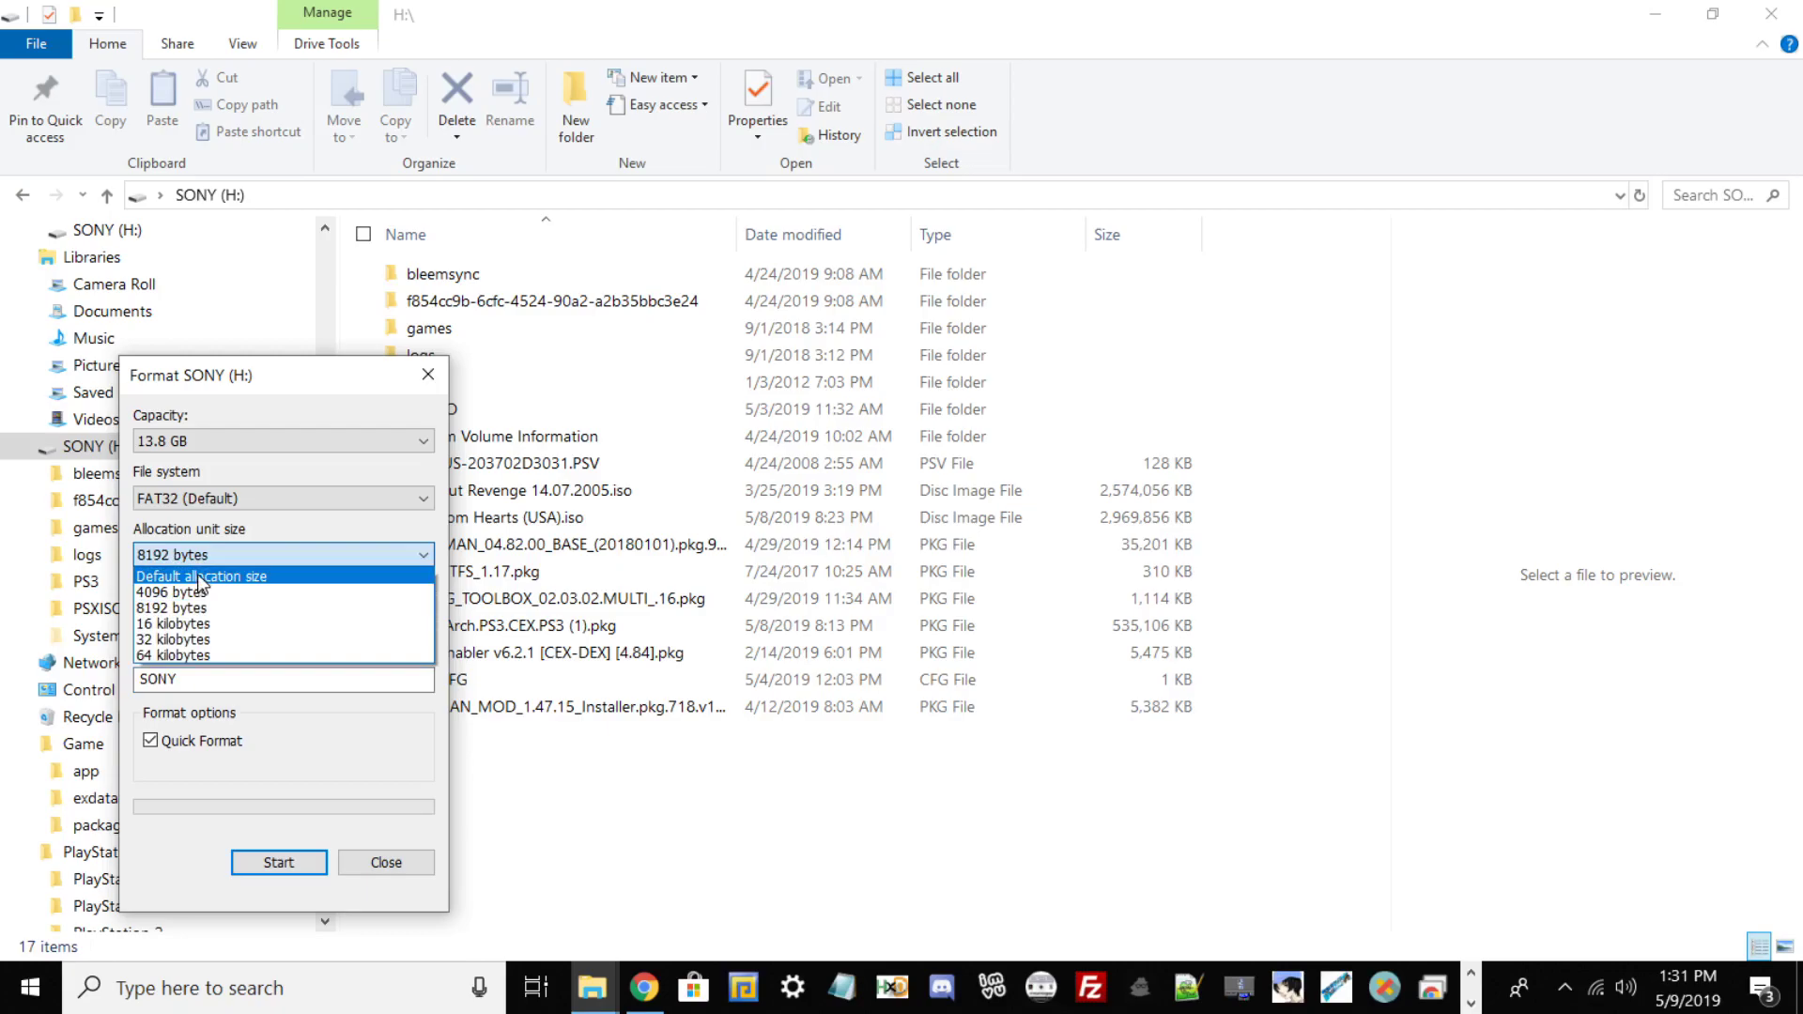
pyautogui.click(319, 768)
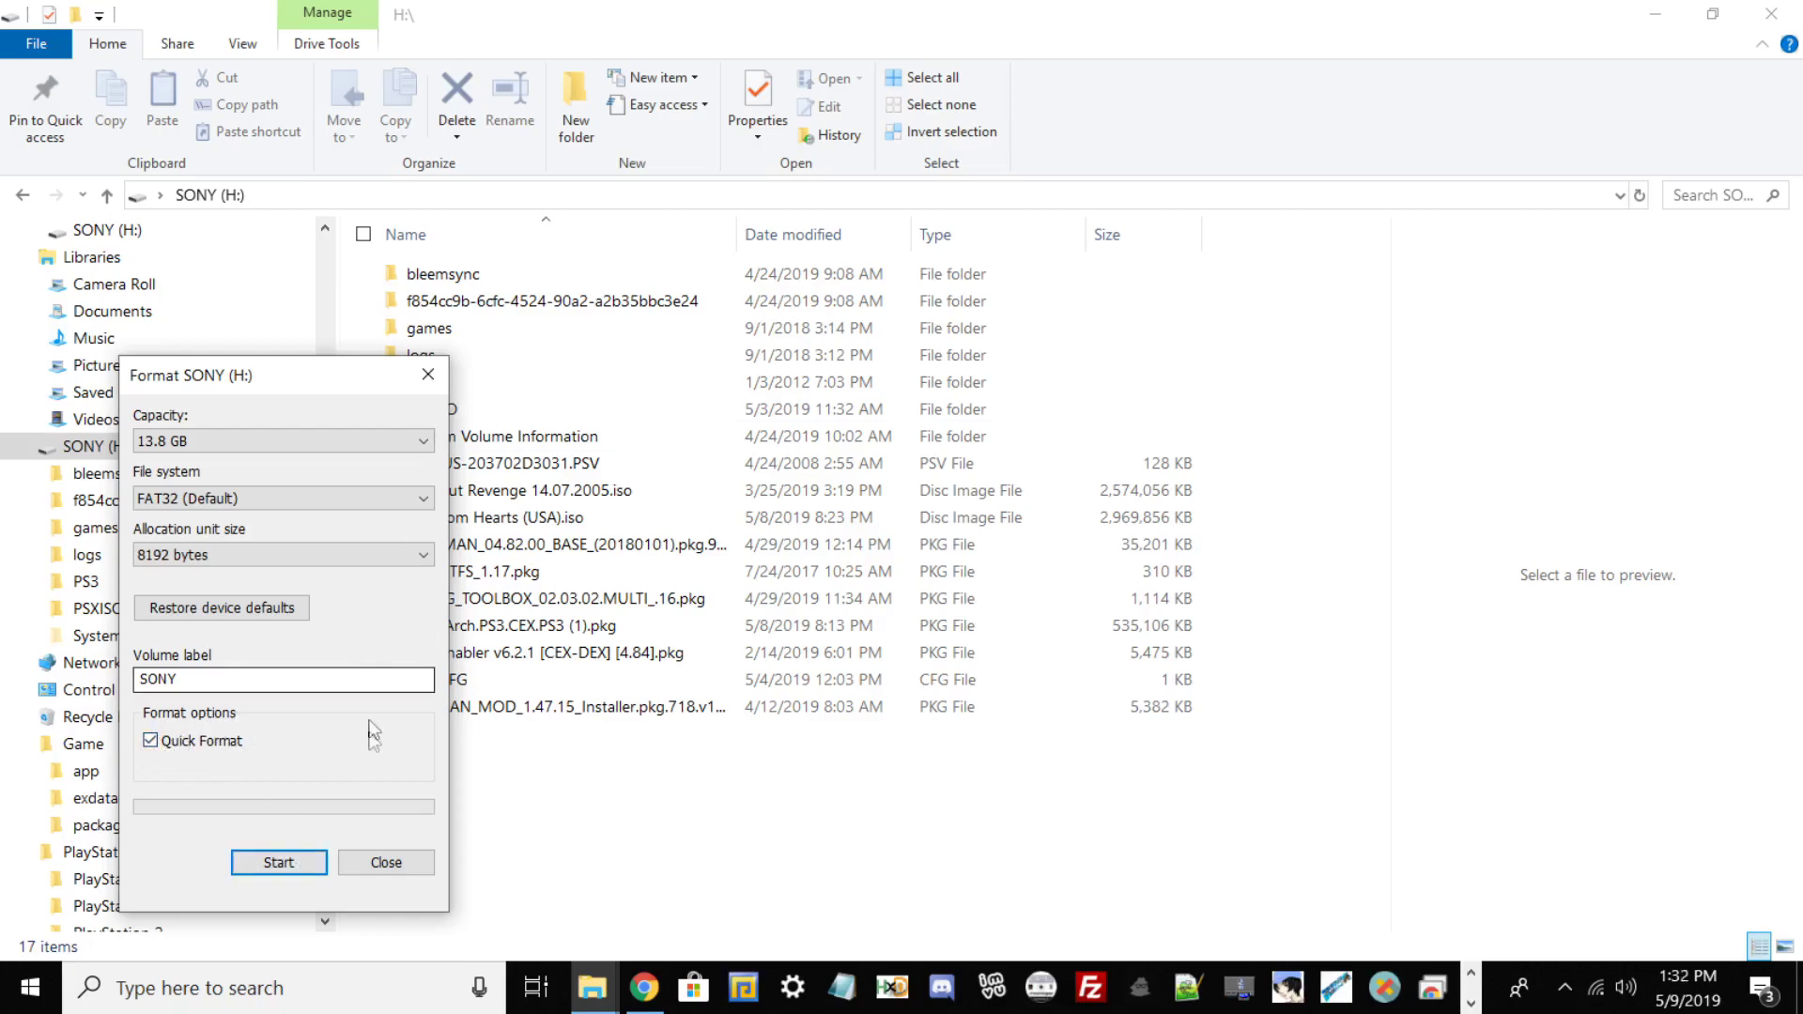
# Start a quick format of SONY (H:), cancel it at the erase confirmation and close the format settings
pyautogui.click(294, 869)
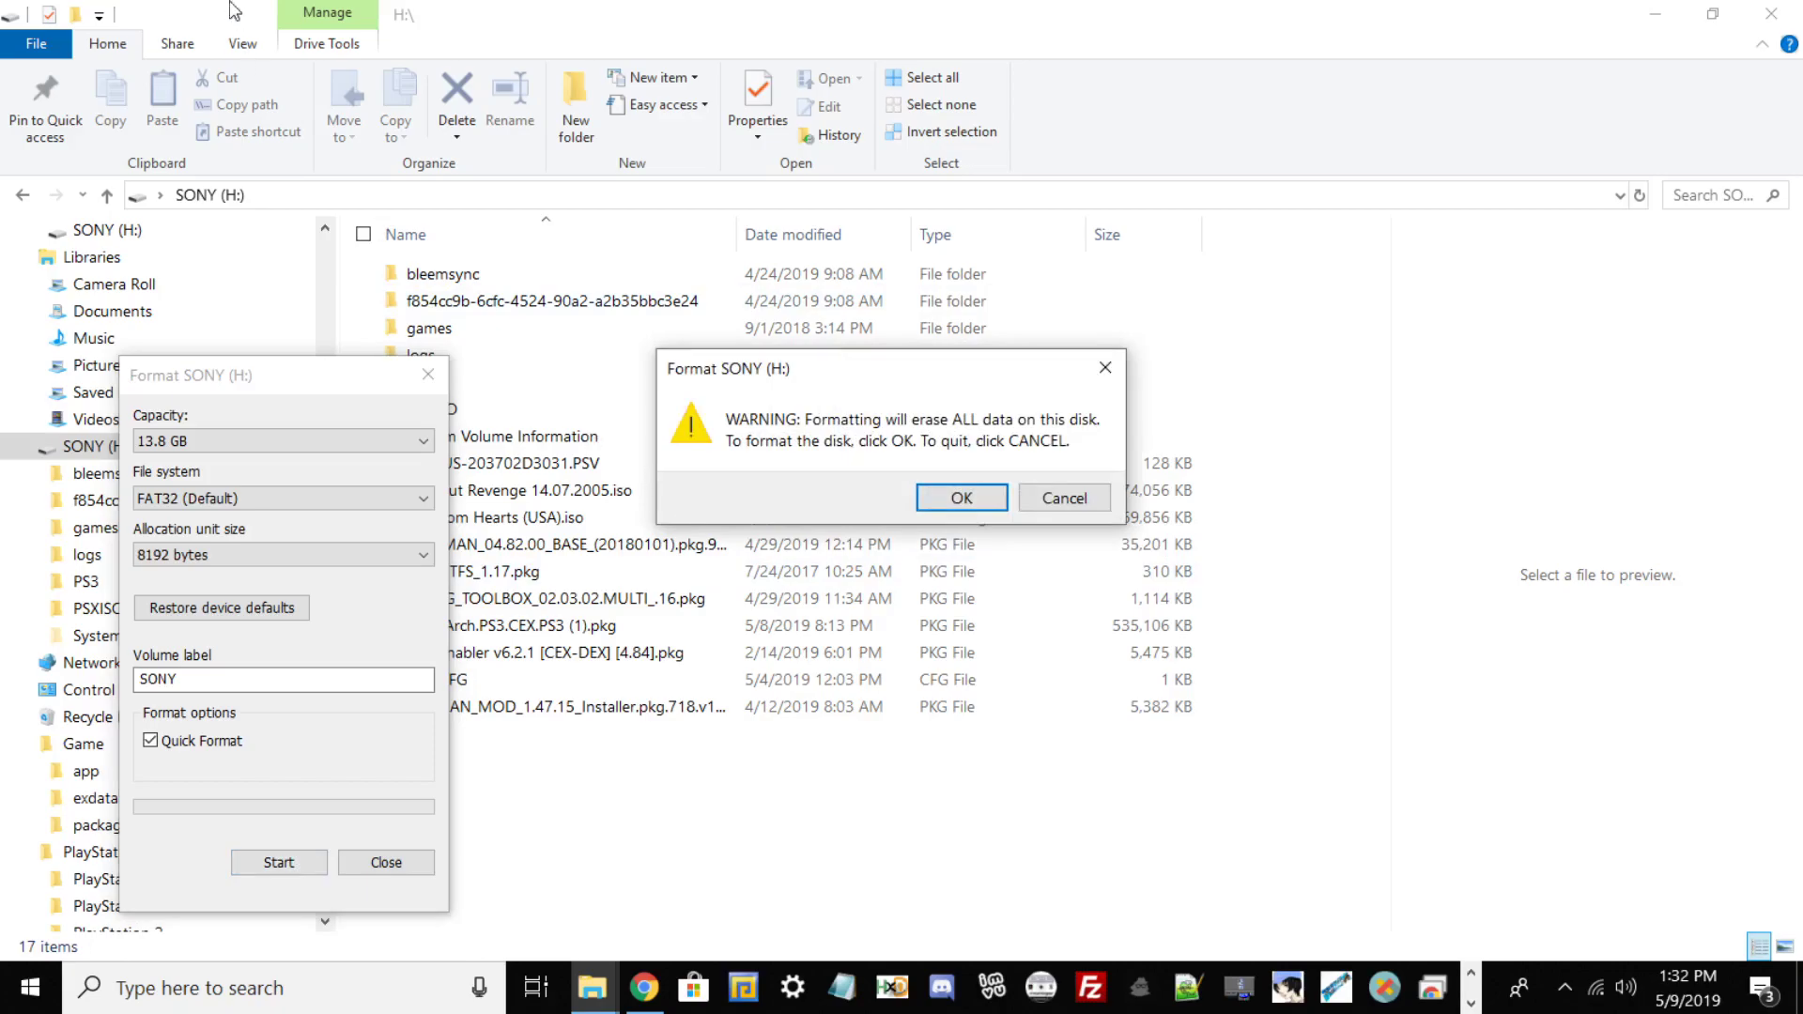
pyautogui.click(1066, 498)
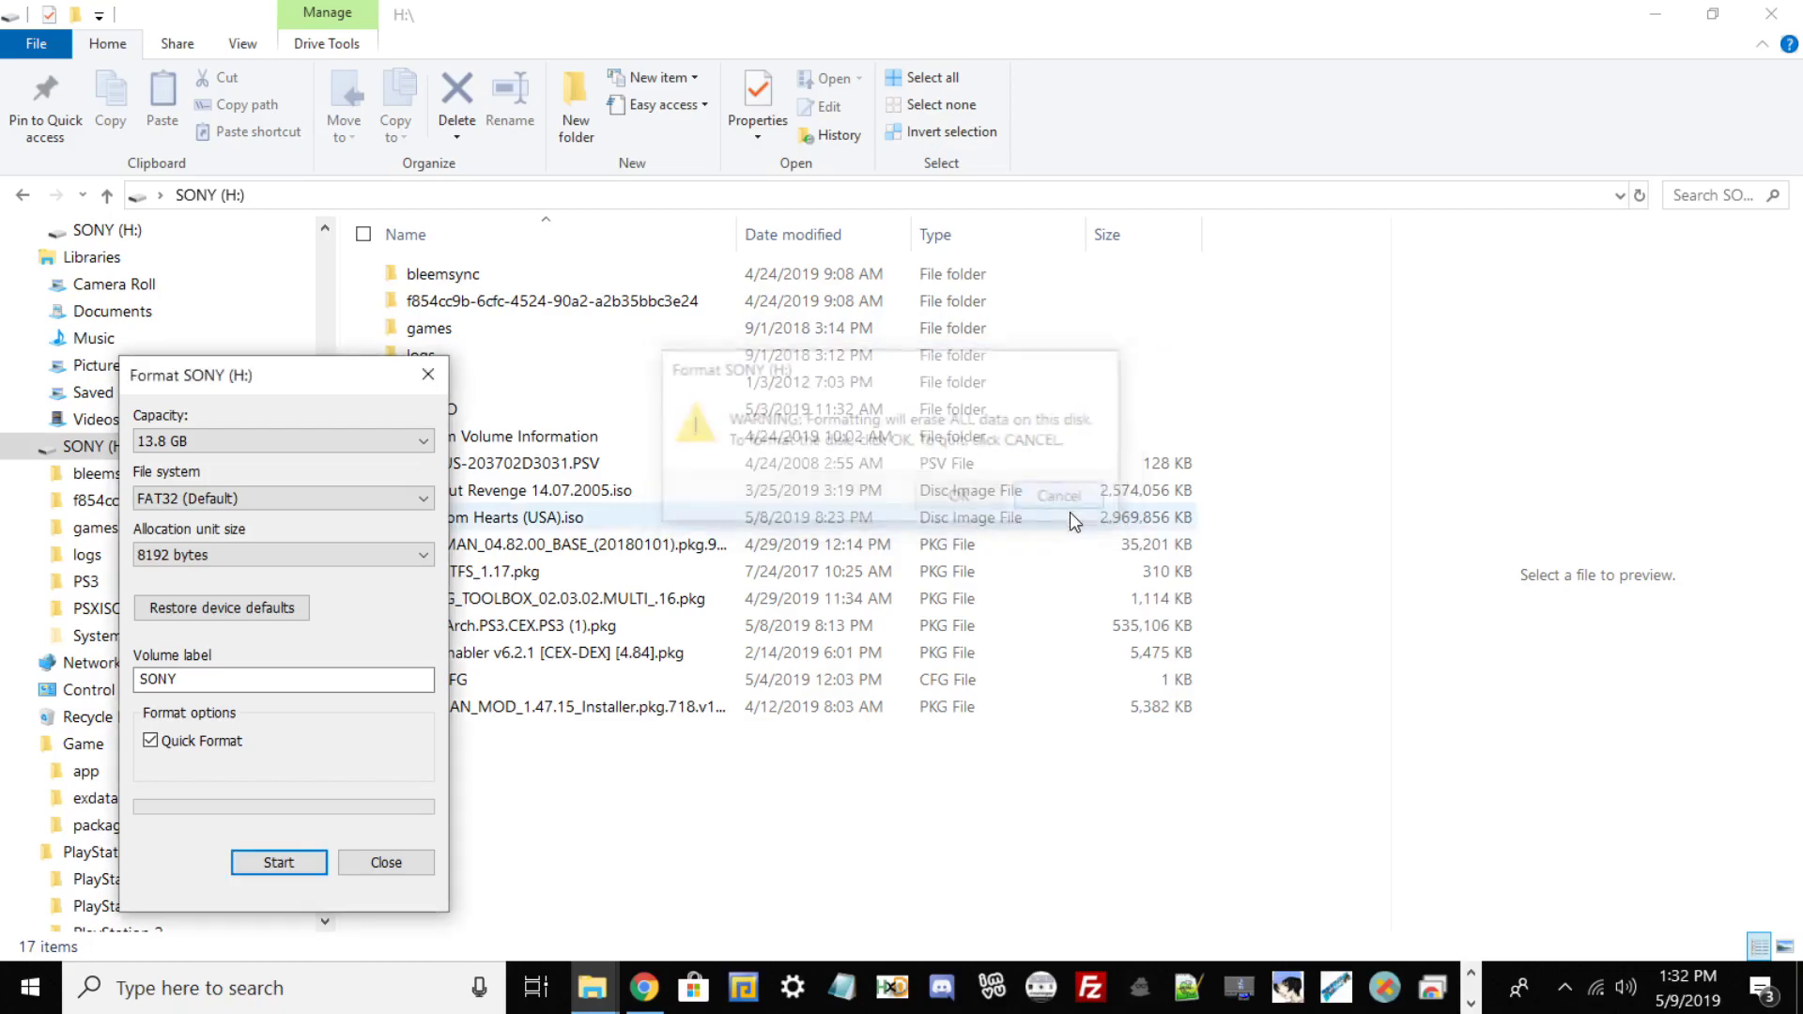
pyautogui.click(428, 374)
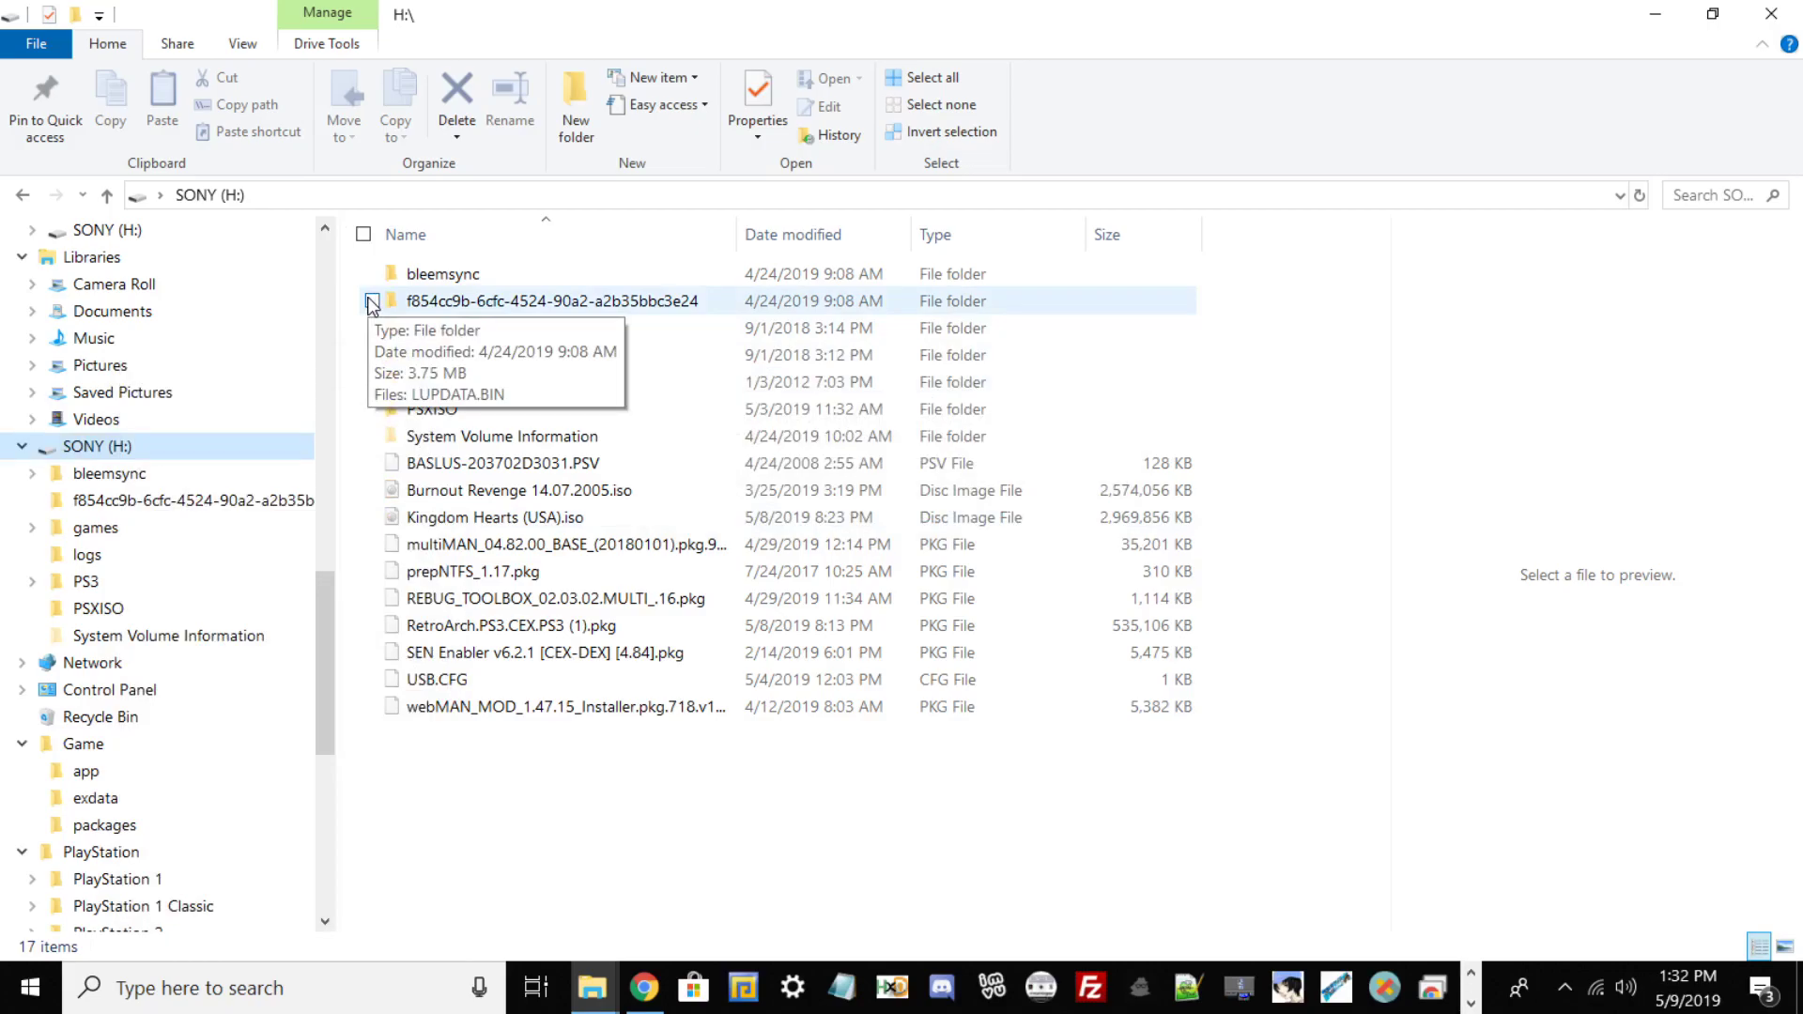
# Restore the SONY (H:) window and move it aside, shifting the zip, ISO, PS3 folder and multiMAN package icons clear of it on the desktop
pyautogui.click(1712, 13)
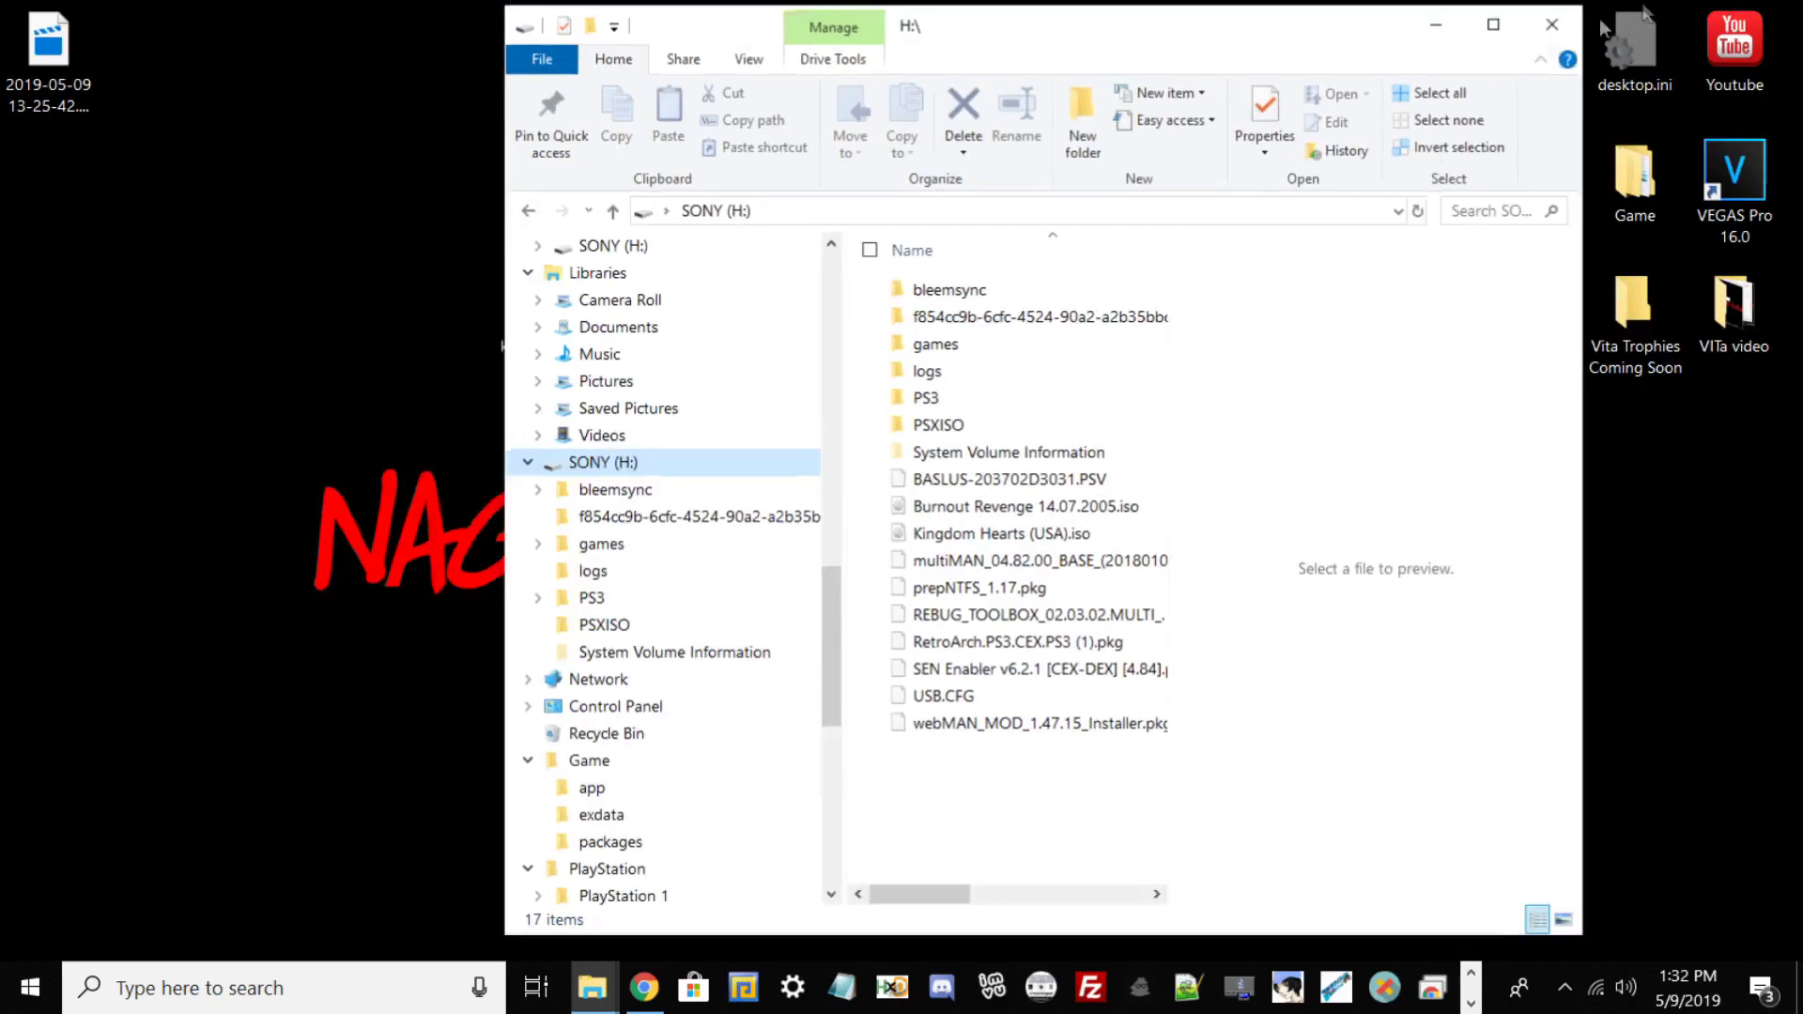
pyautogui.moveTo(981, 42); pyautogui.dragTo(1408, 48)
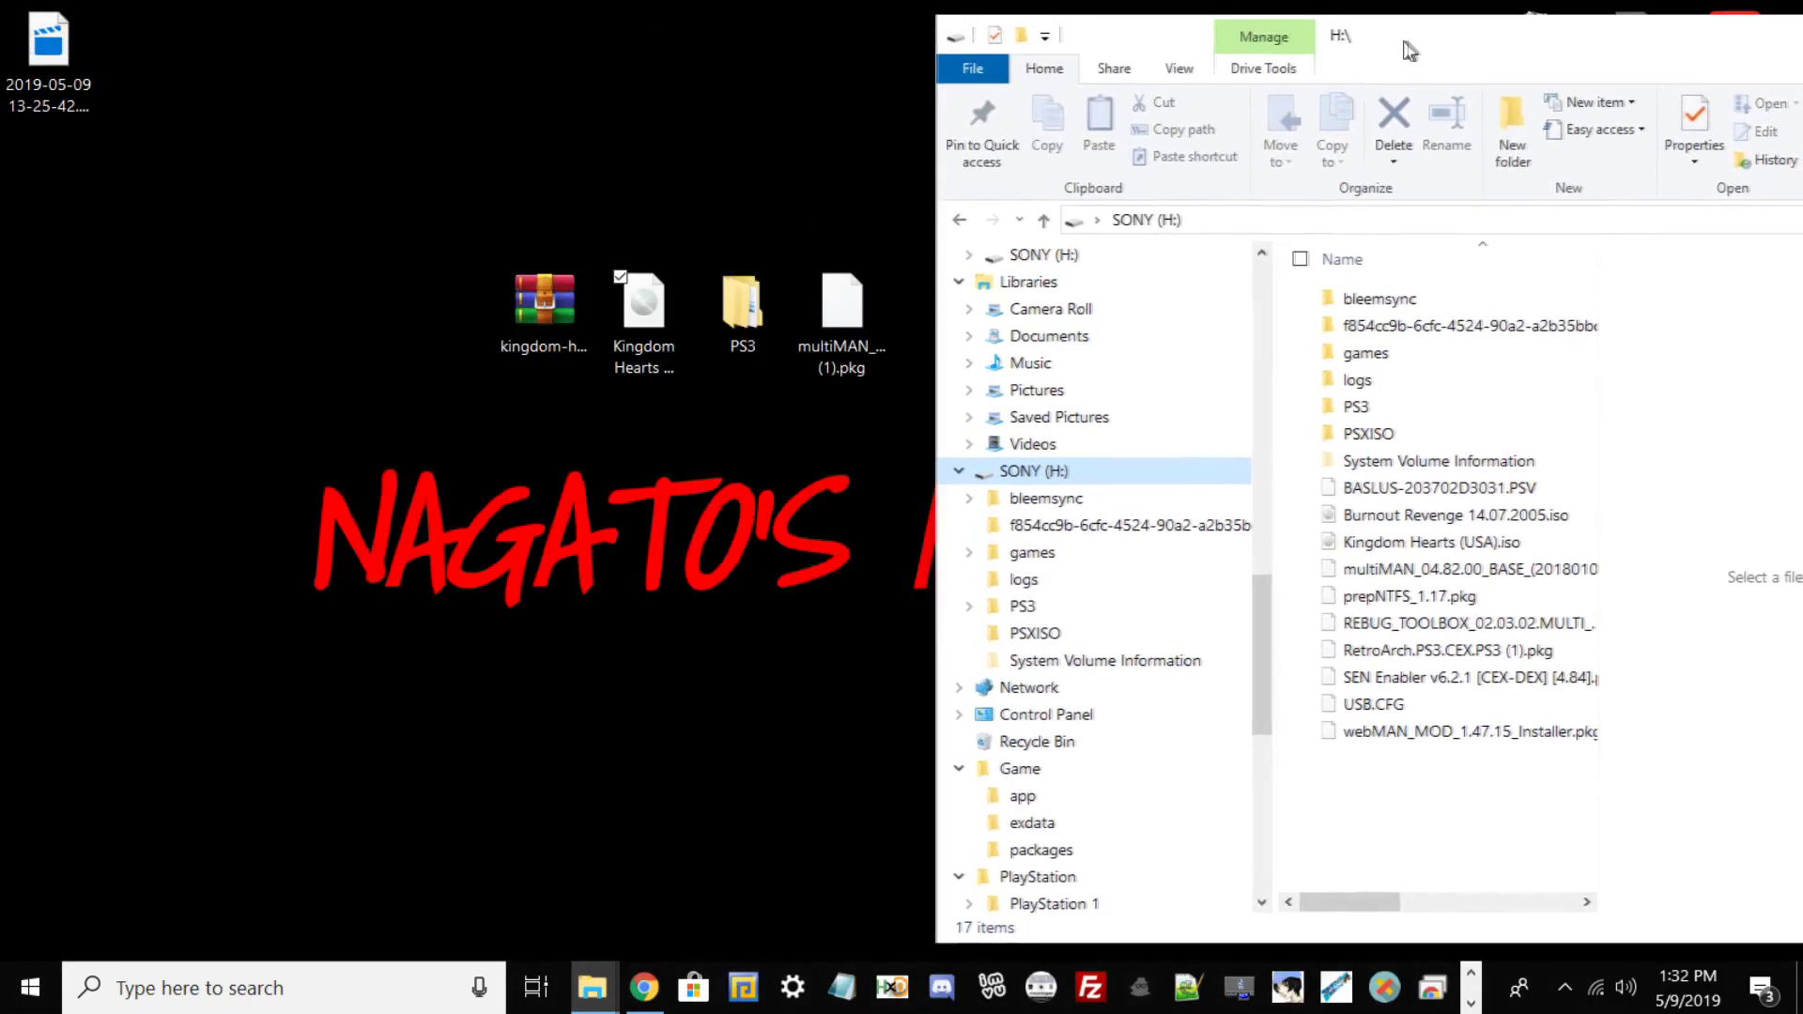
pyautogui.moveTo(544, 300); pyautogui.dragTo(247, 315)
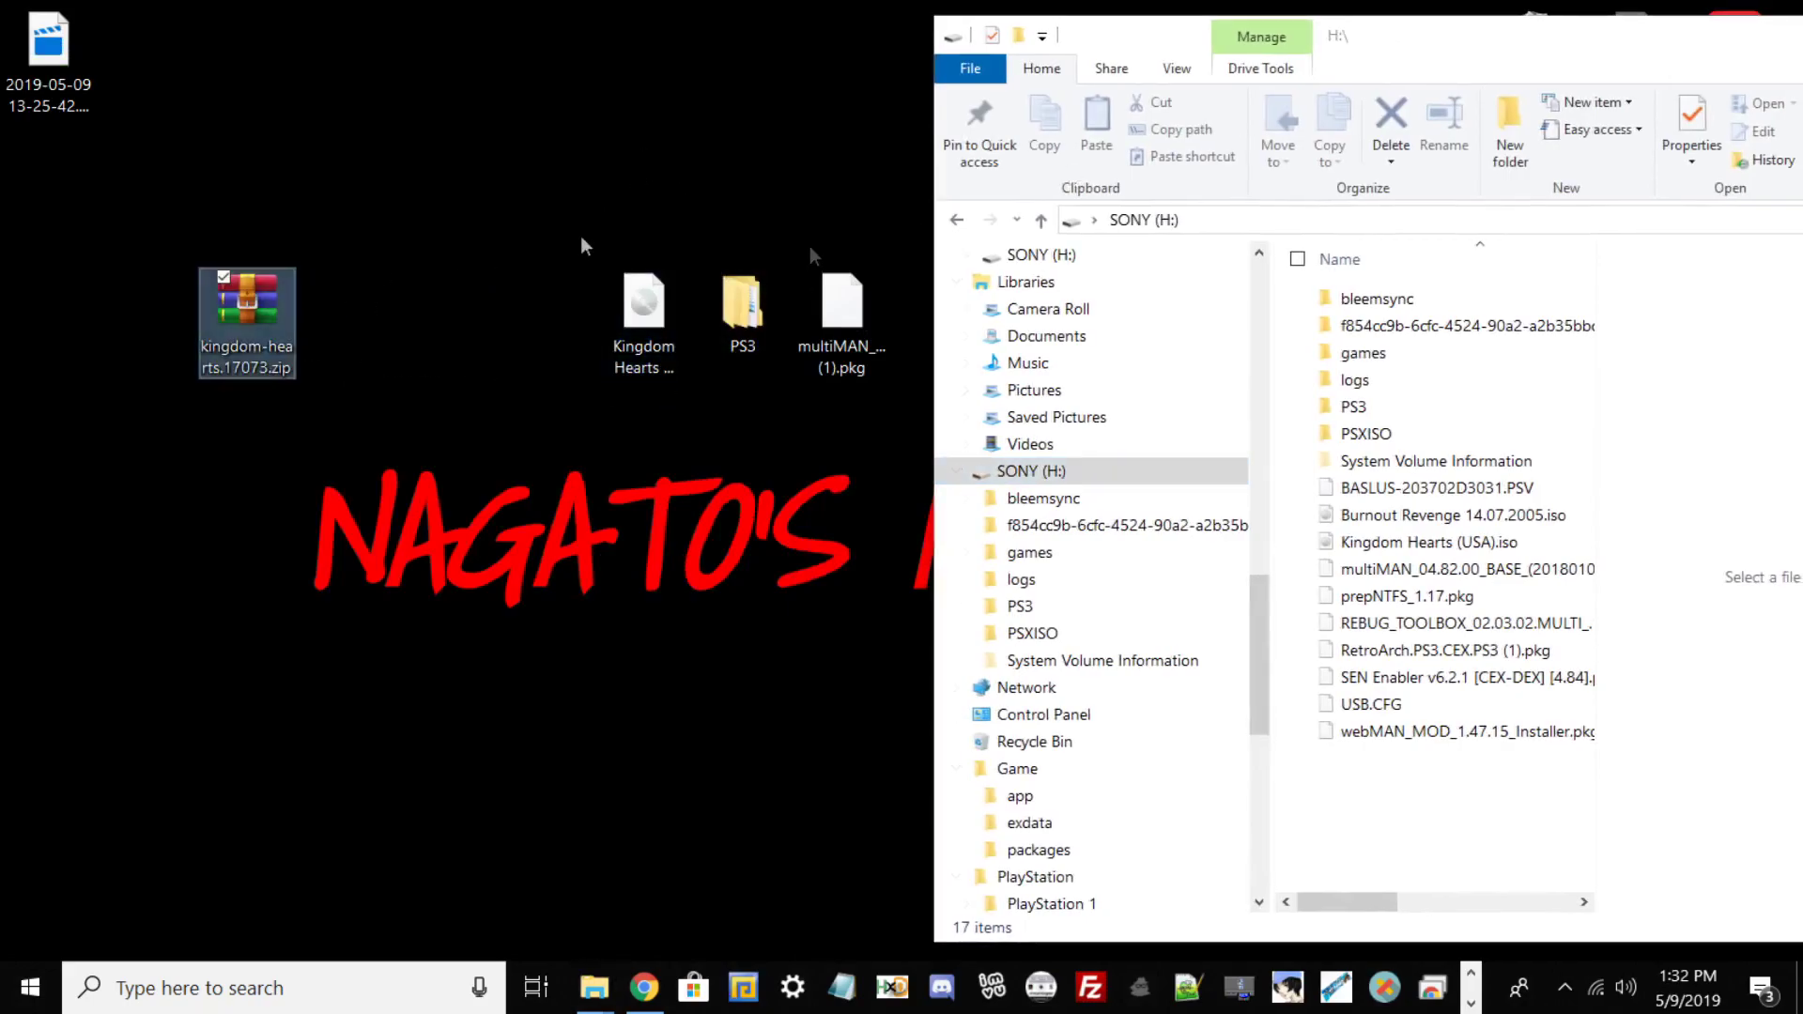
pyautogui.moveTo(638, 307); pyautogui.dragTo(440, 307)
pyautogui.moveTo(741, 301); pyautogui.dragTo(544, 300)
pyautogui.moveTo(841, 301); pyautogui.dragTo(646, 313)
# Try to copy the Kingdom Hearts (USA).iso file from the desktop to the SONY (H:) drive, cancelling the replacement
pyautogui.moveTo(445, 303); pyautogui.dragTo(1352, 737)
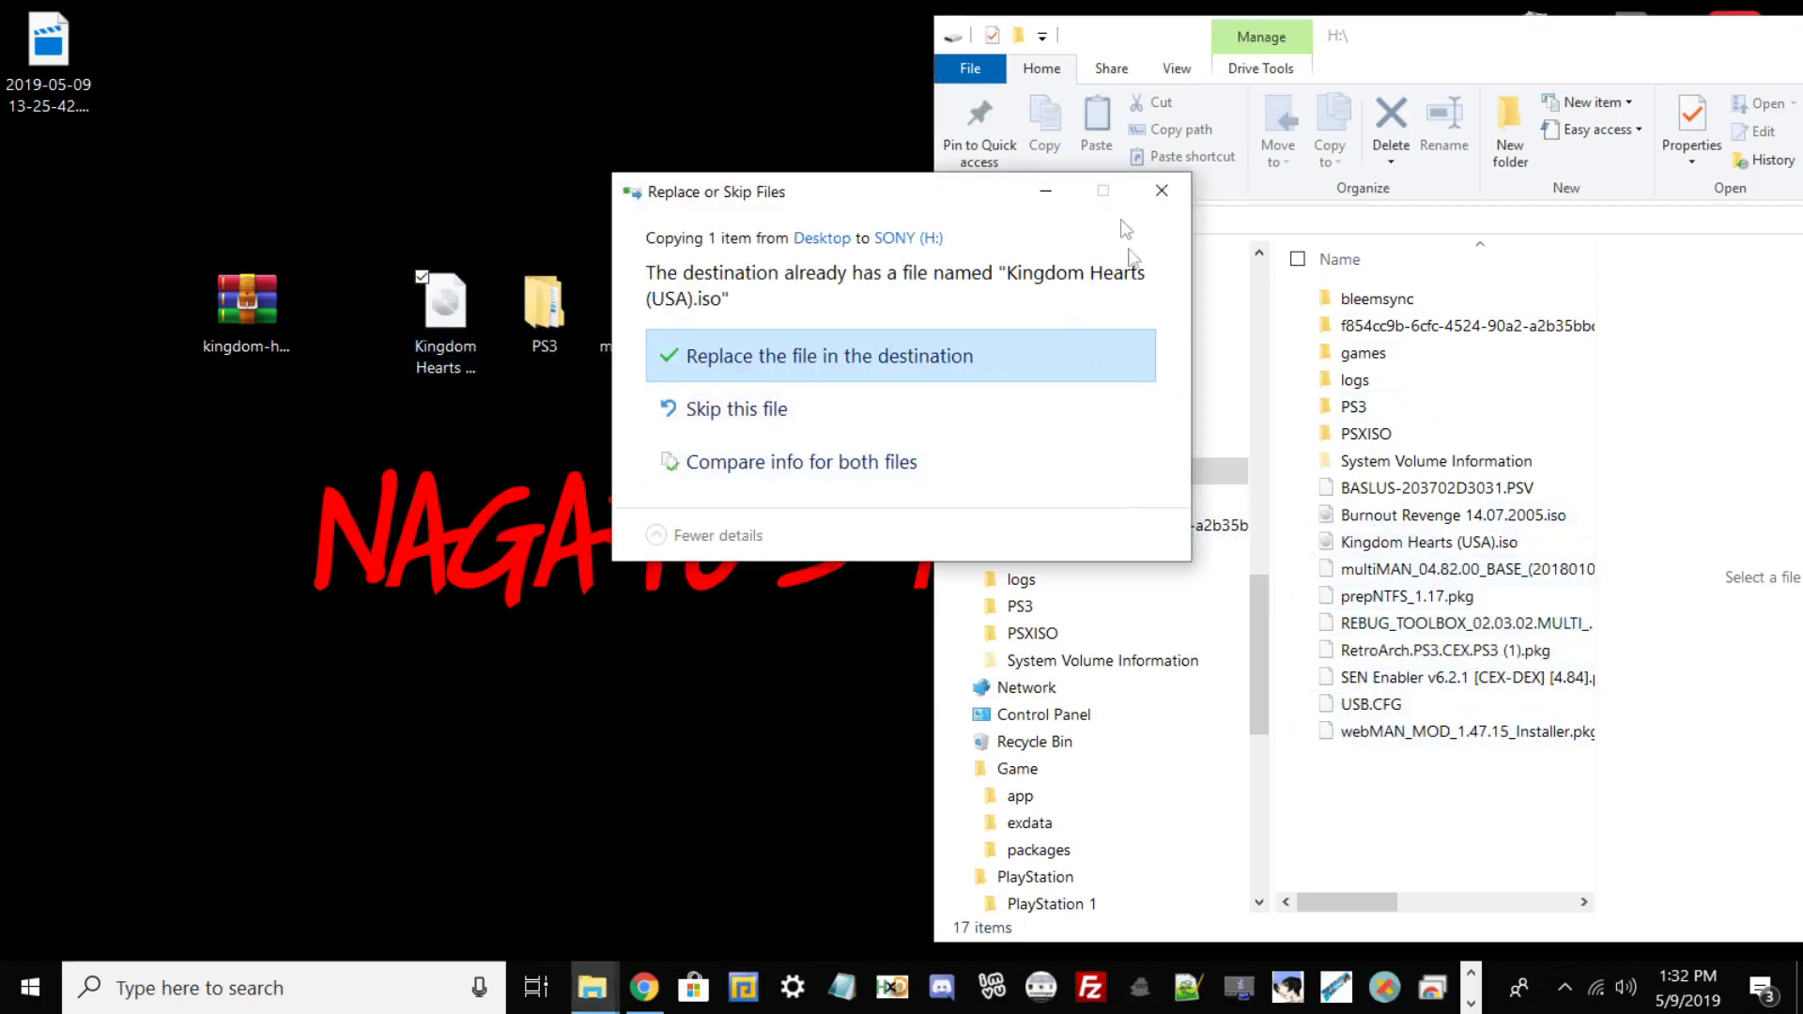
pyautogui.click(1157, 178)
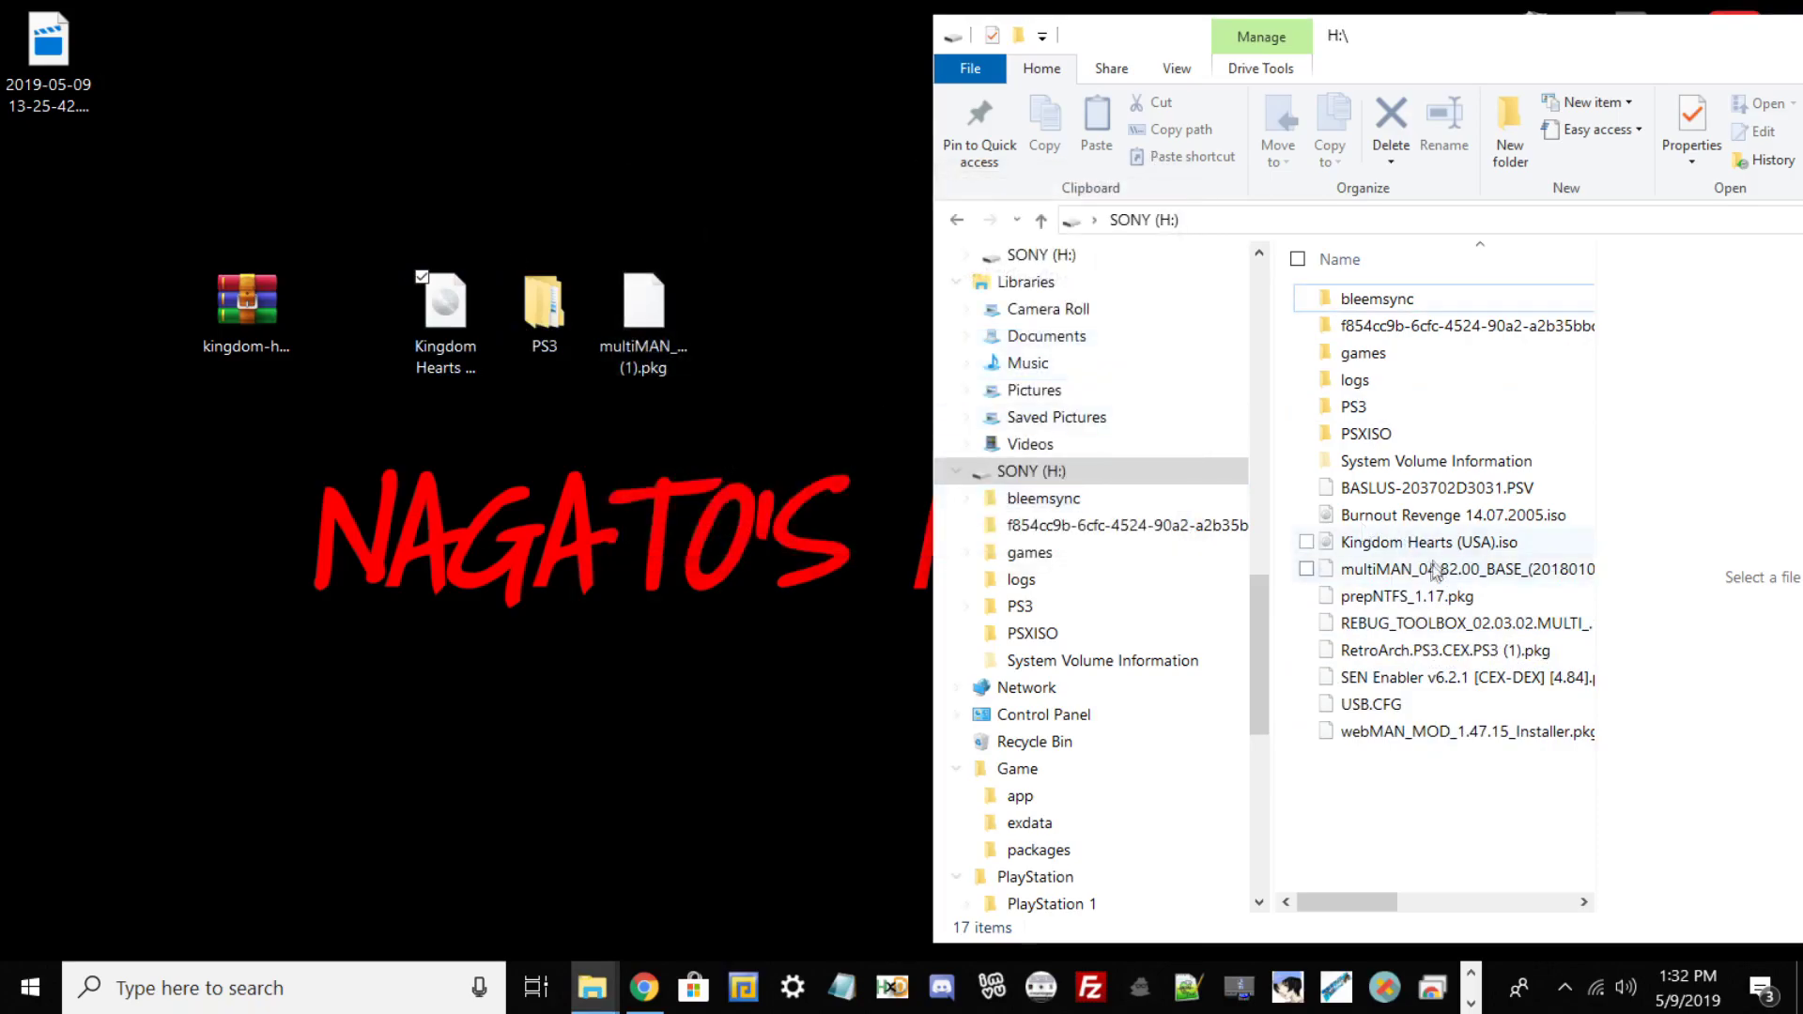
# Copy the PS3 folder and the multiMAN package from the desktop to SONY (H:), replacing the existing files, and close the drive window
pyautogui.moveTo(702, 300); pyautogui.dragTo(1310, 805)
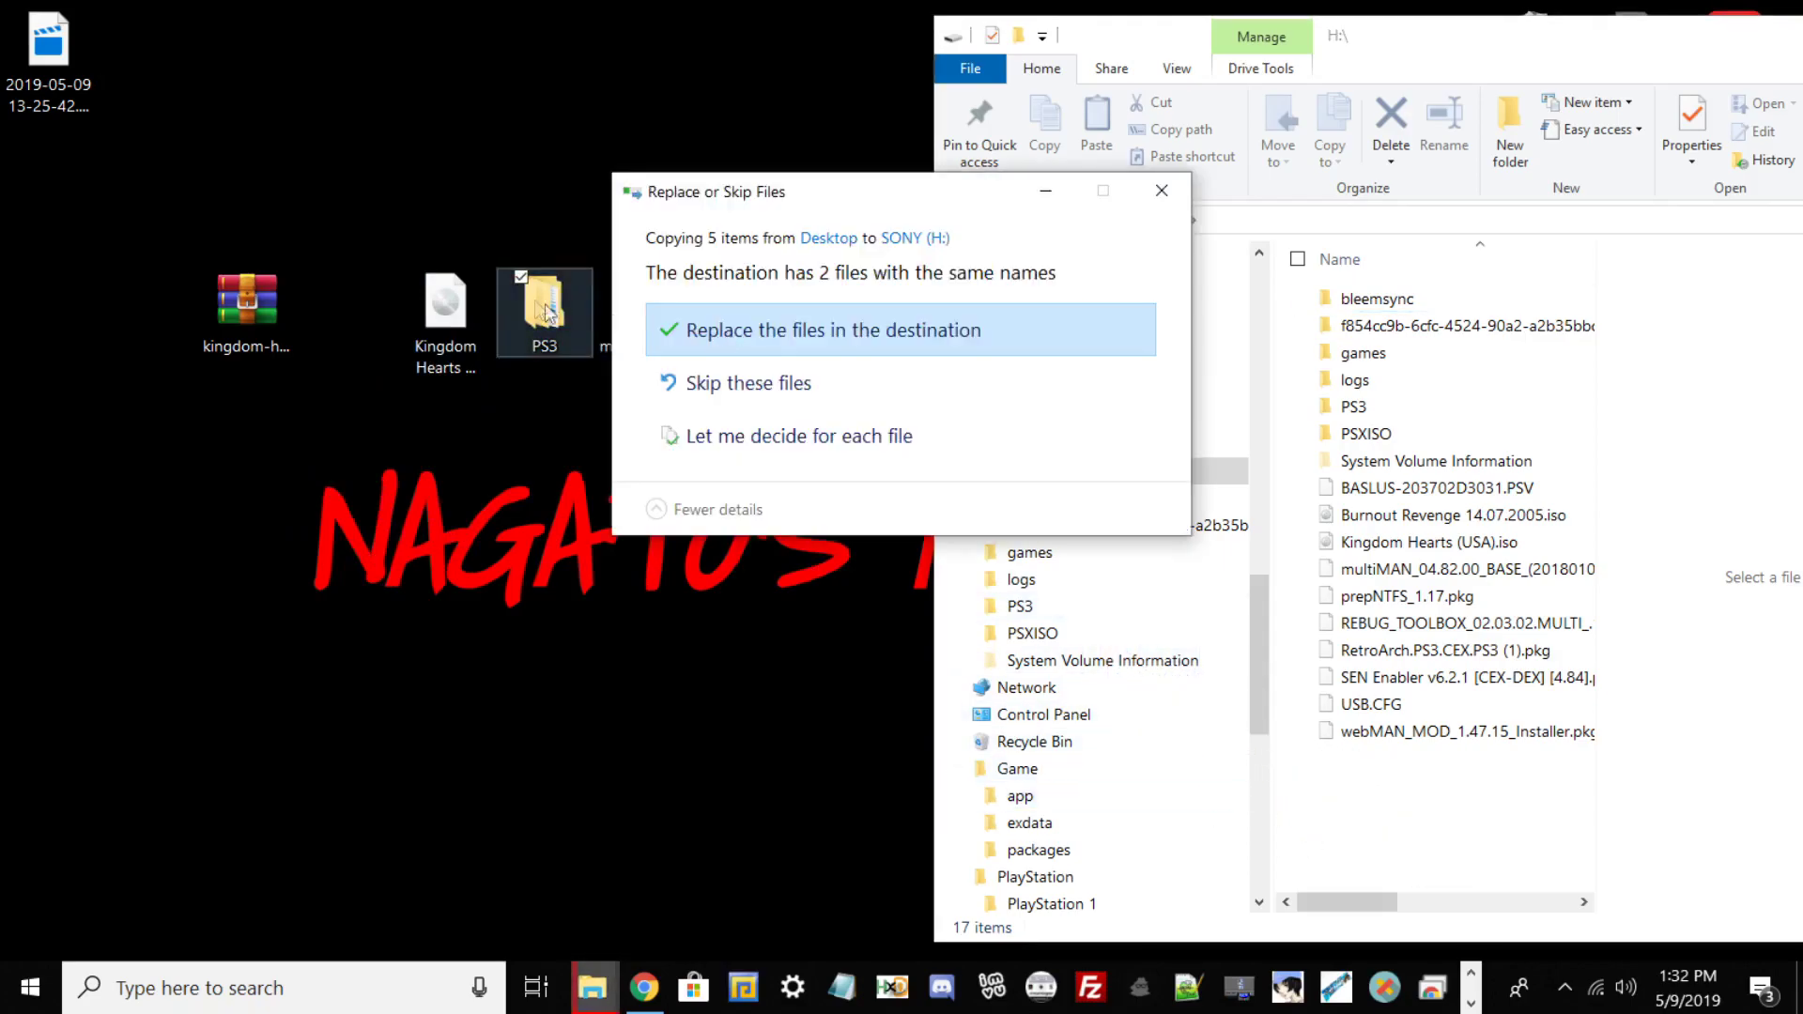
pyautogui.click(720, 331)
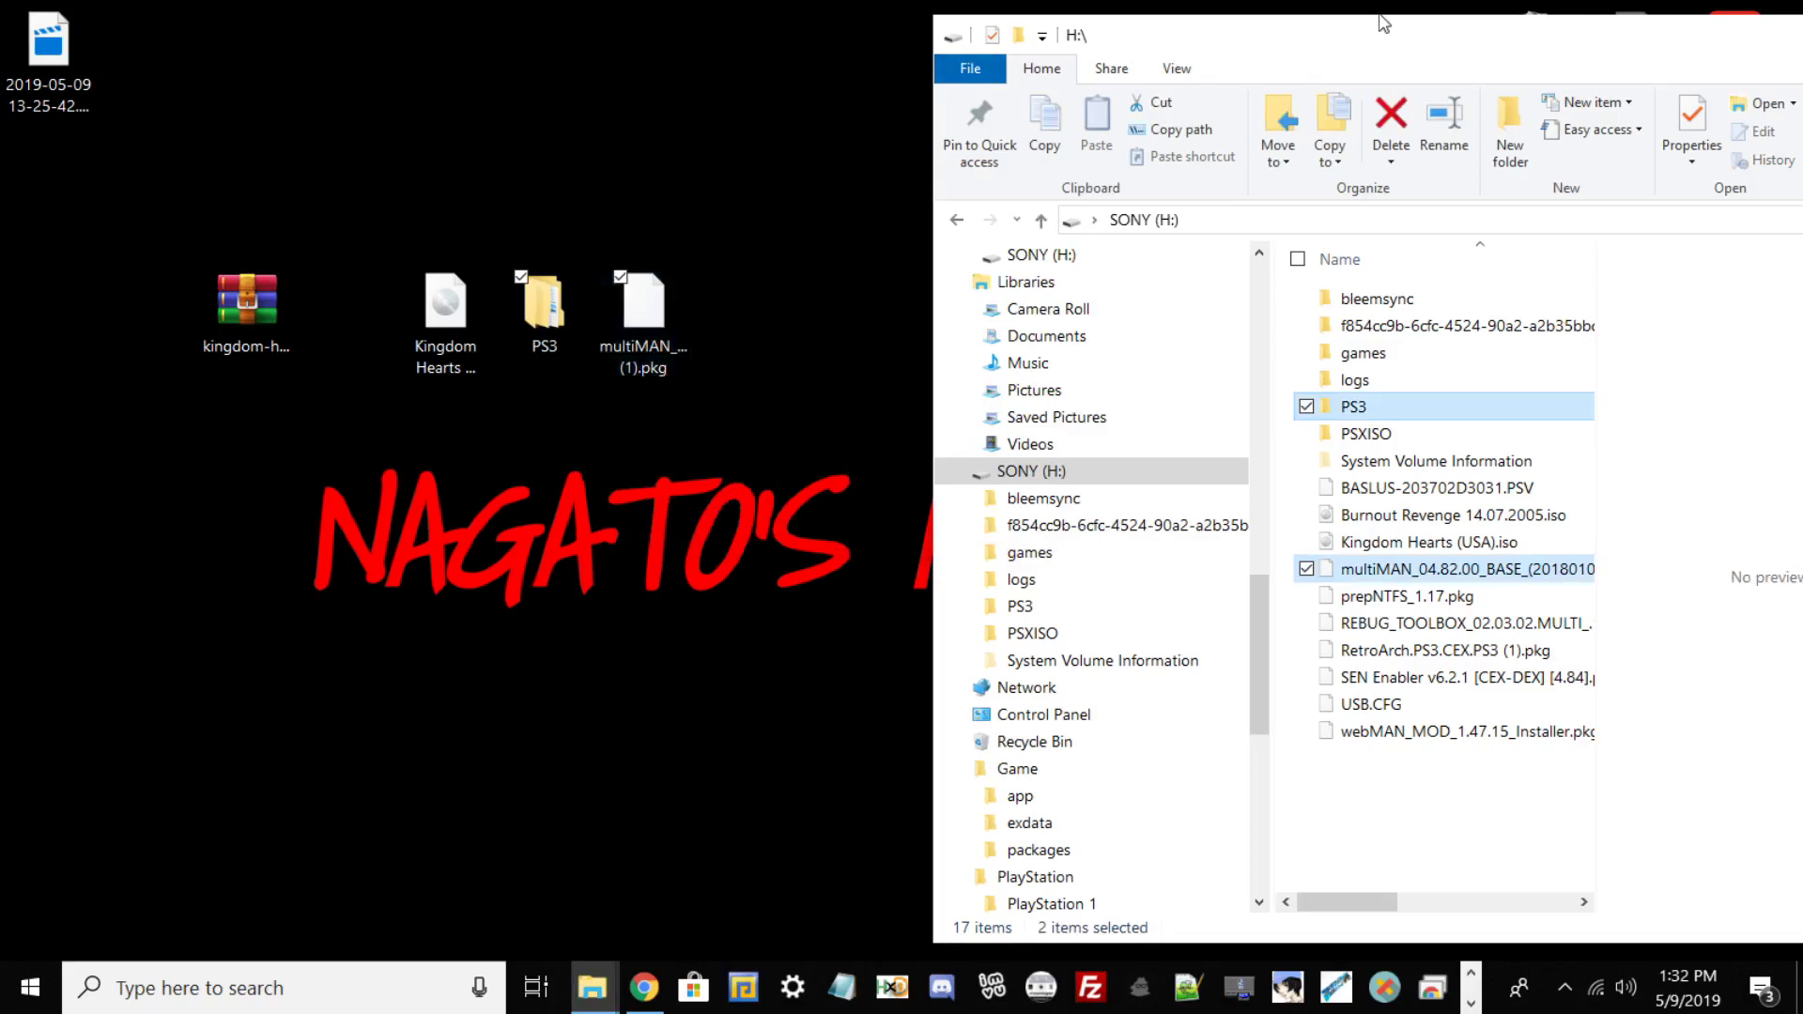
pyautogui.doubleClick(1387, 54)
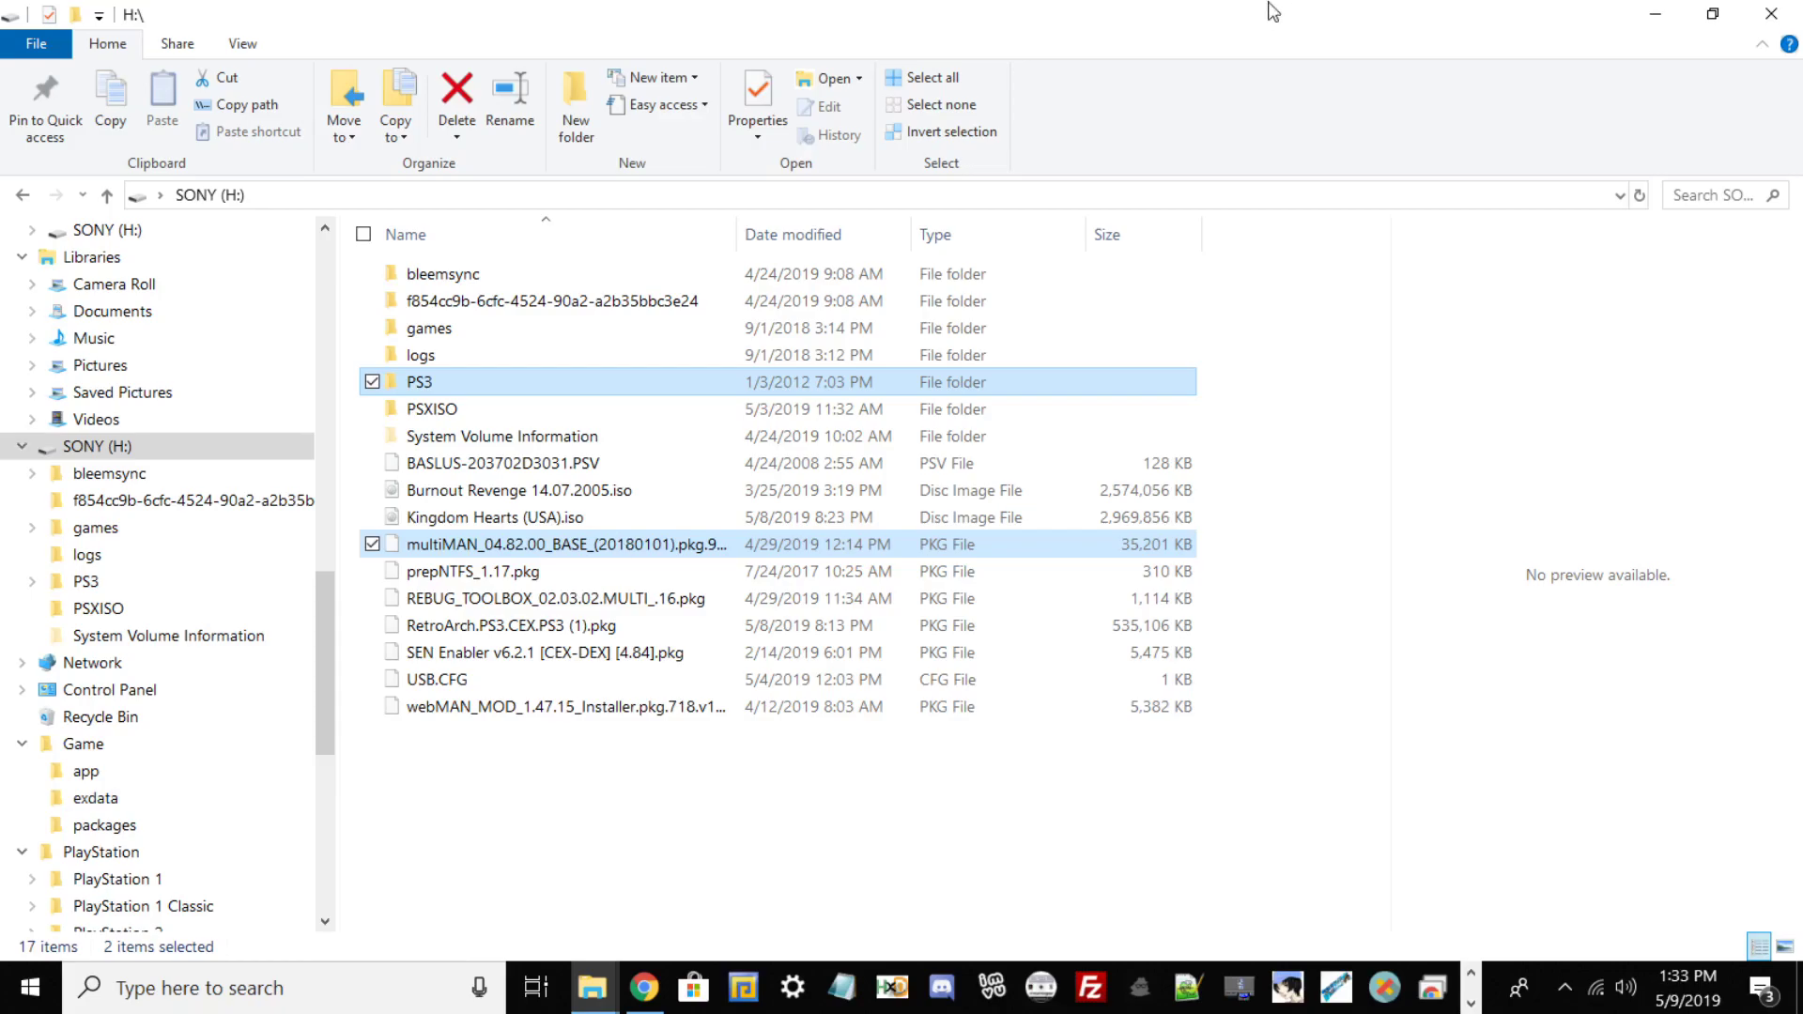
pyautogui.click(1770, 14)
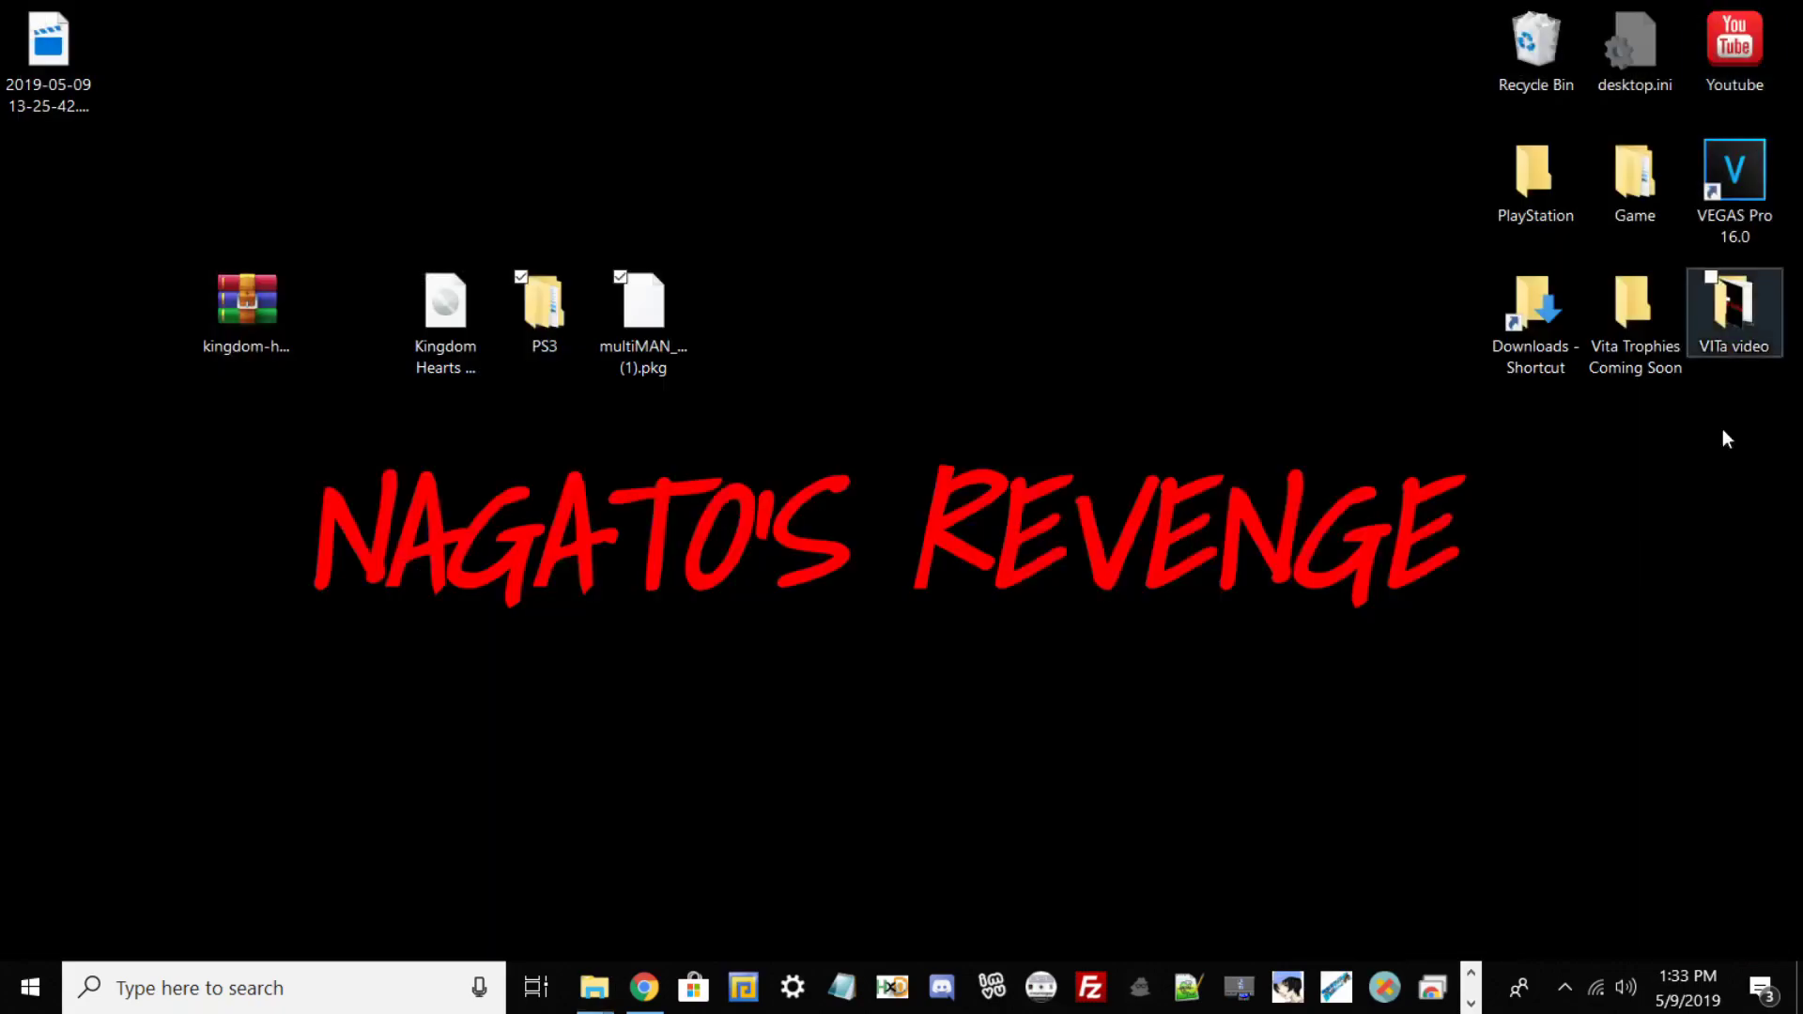
# Safely eject the Cruzer Blade USB drive, SONY (H:), dismiss the notification and show the hidden tray icons again
pyautogui.click(1565, 986)
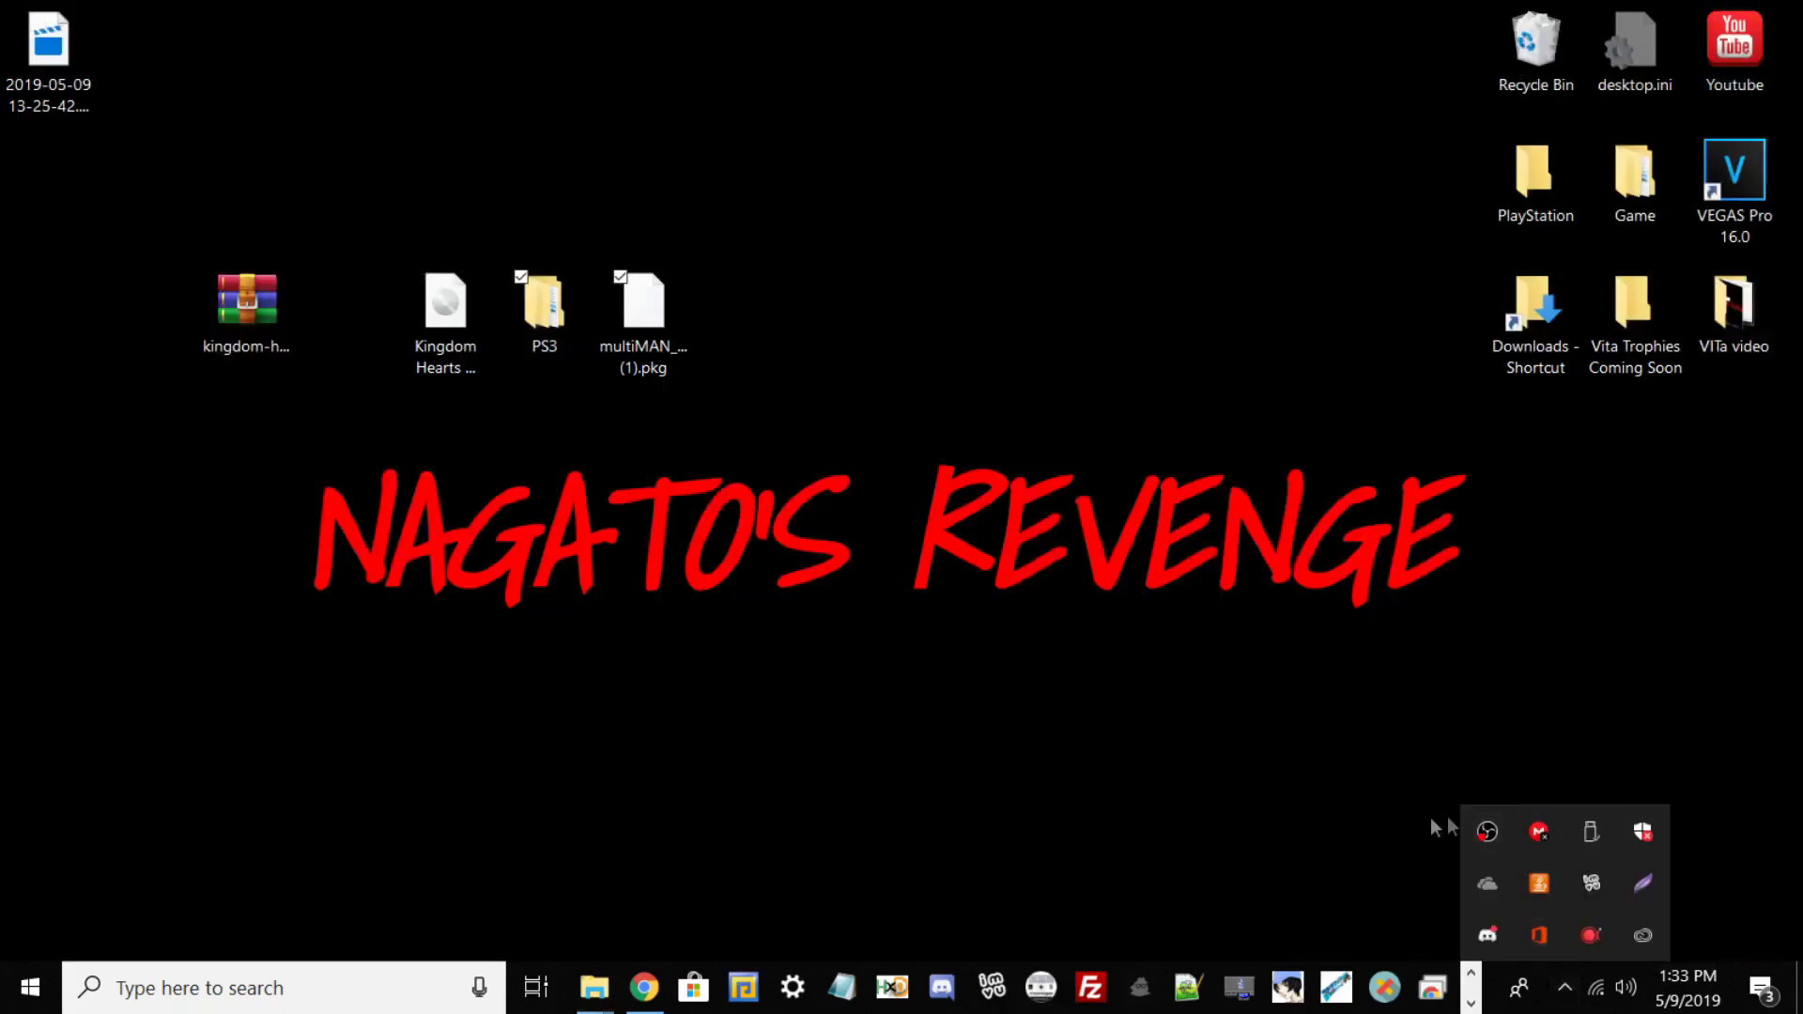
pyautogui.click(1590, 833)
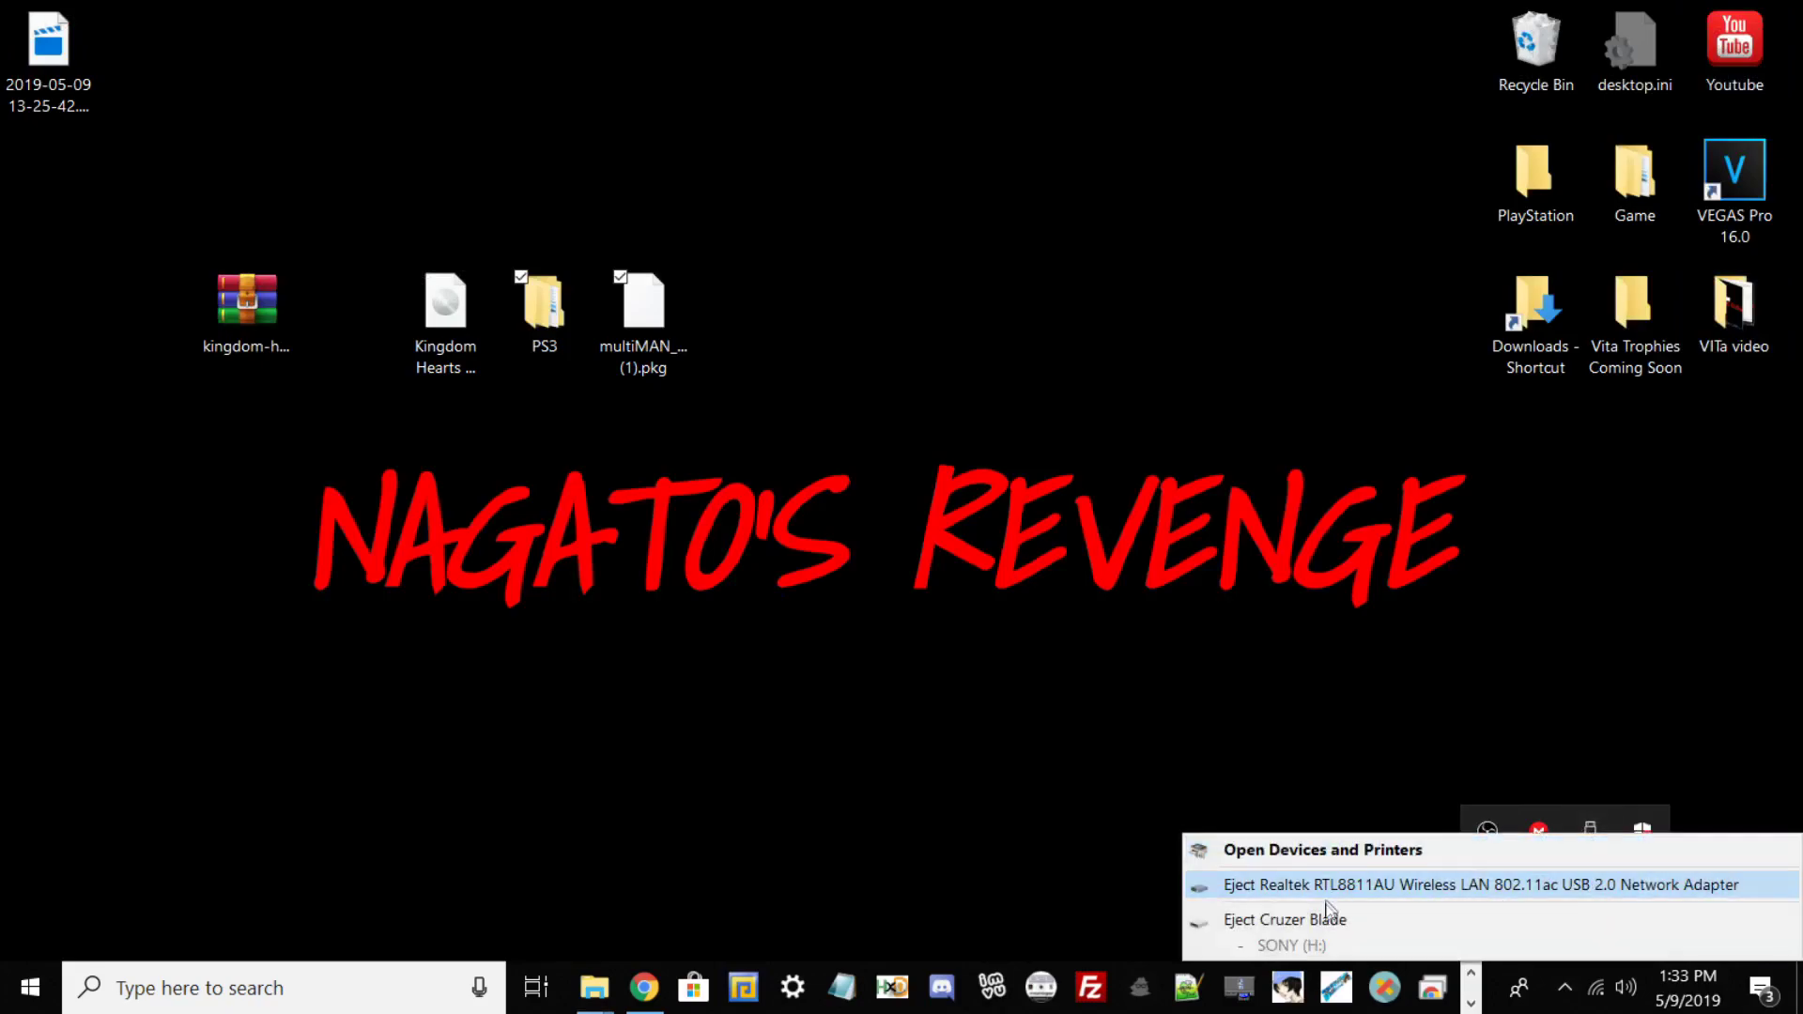
pyautogui.click(1285, 922)
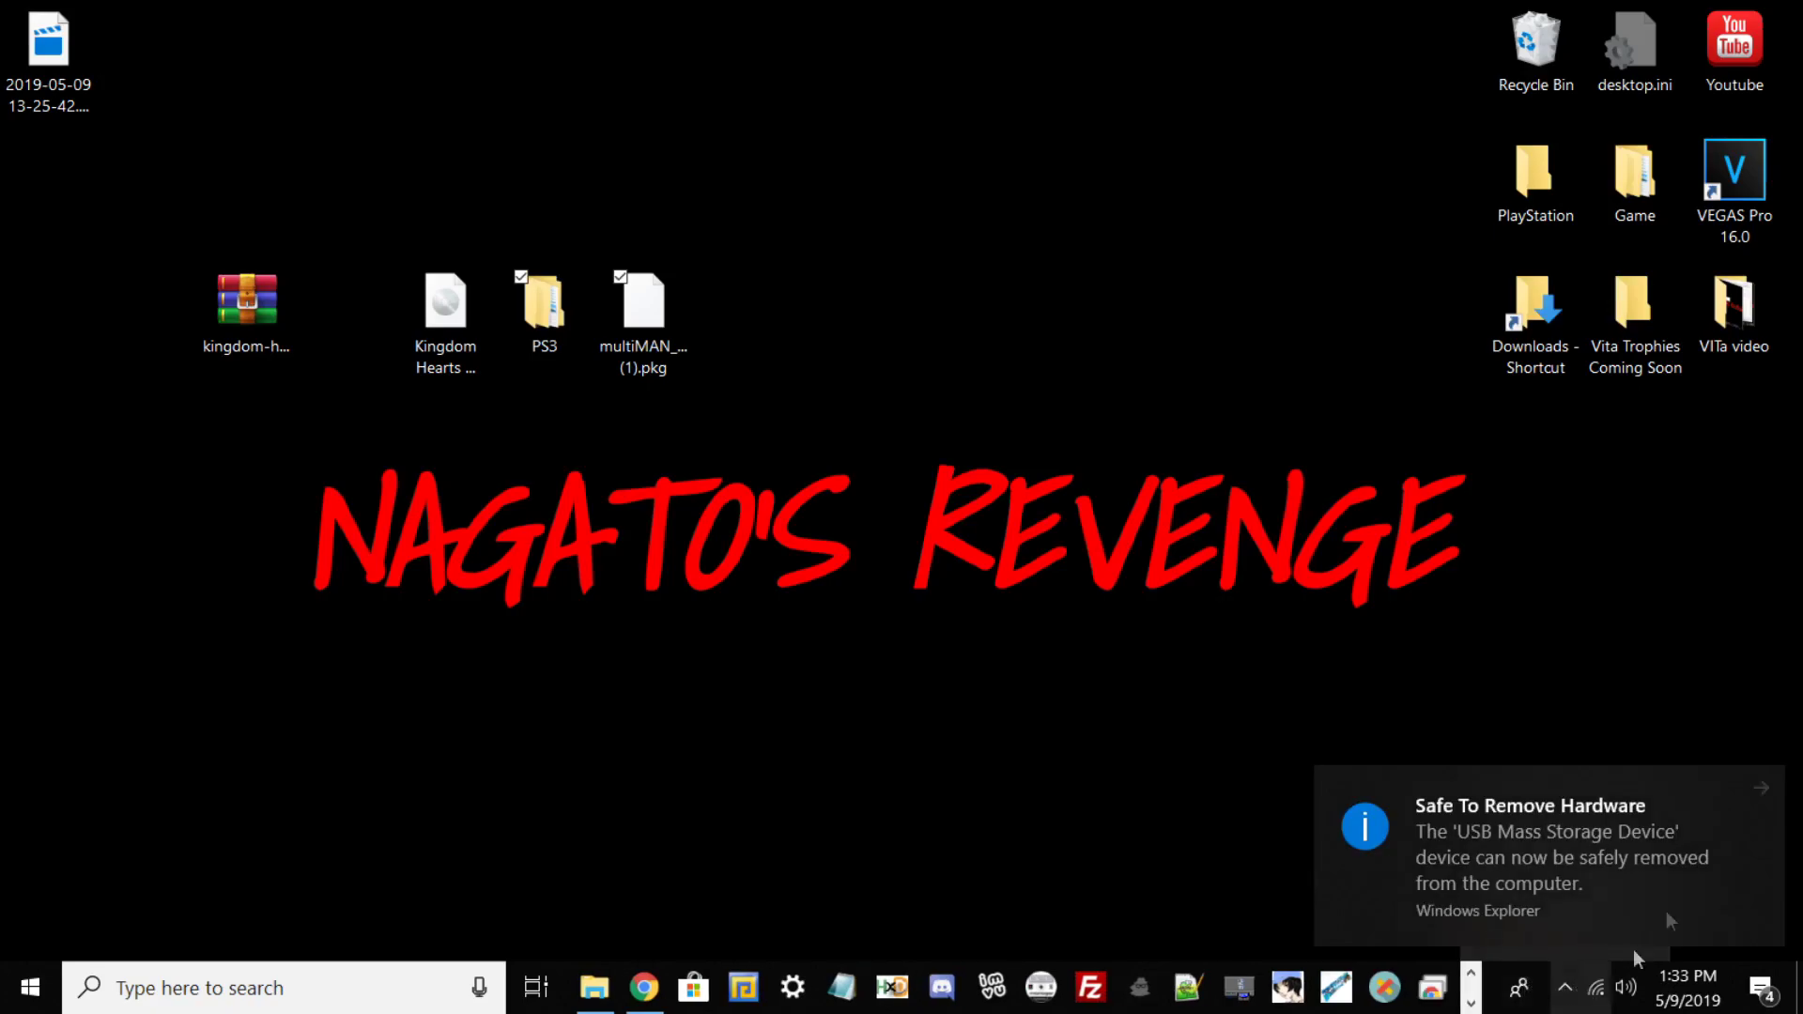
pyautogui.click(1670, 922)
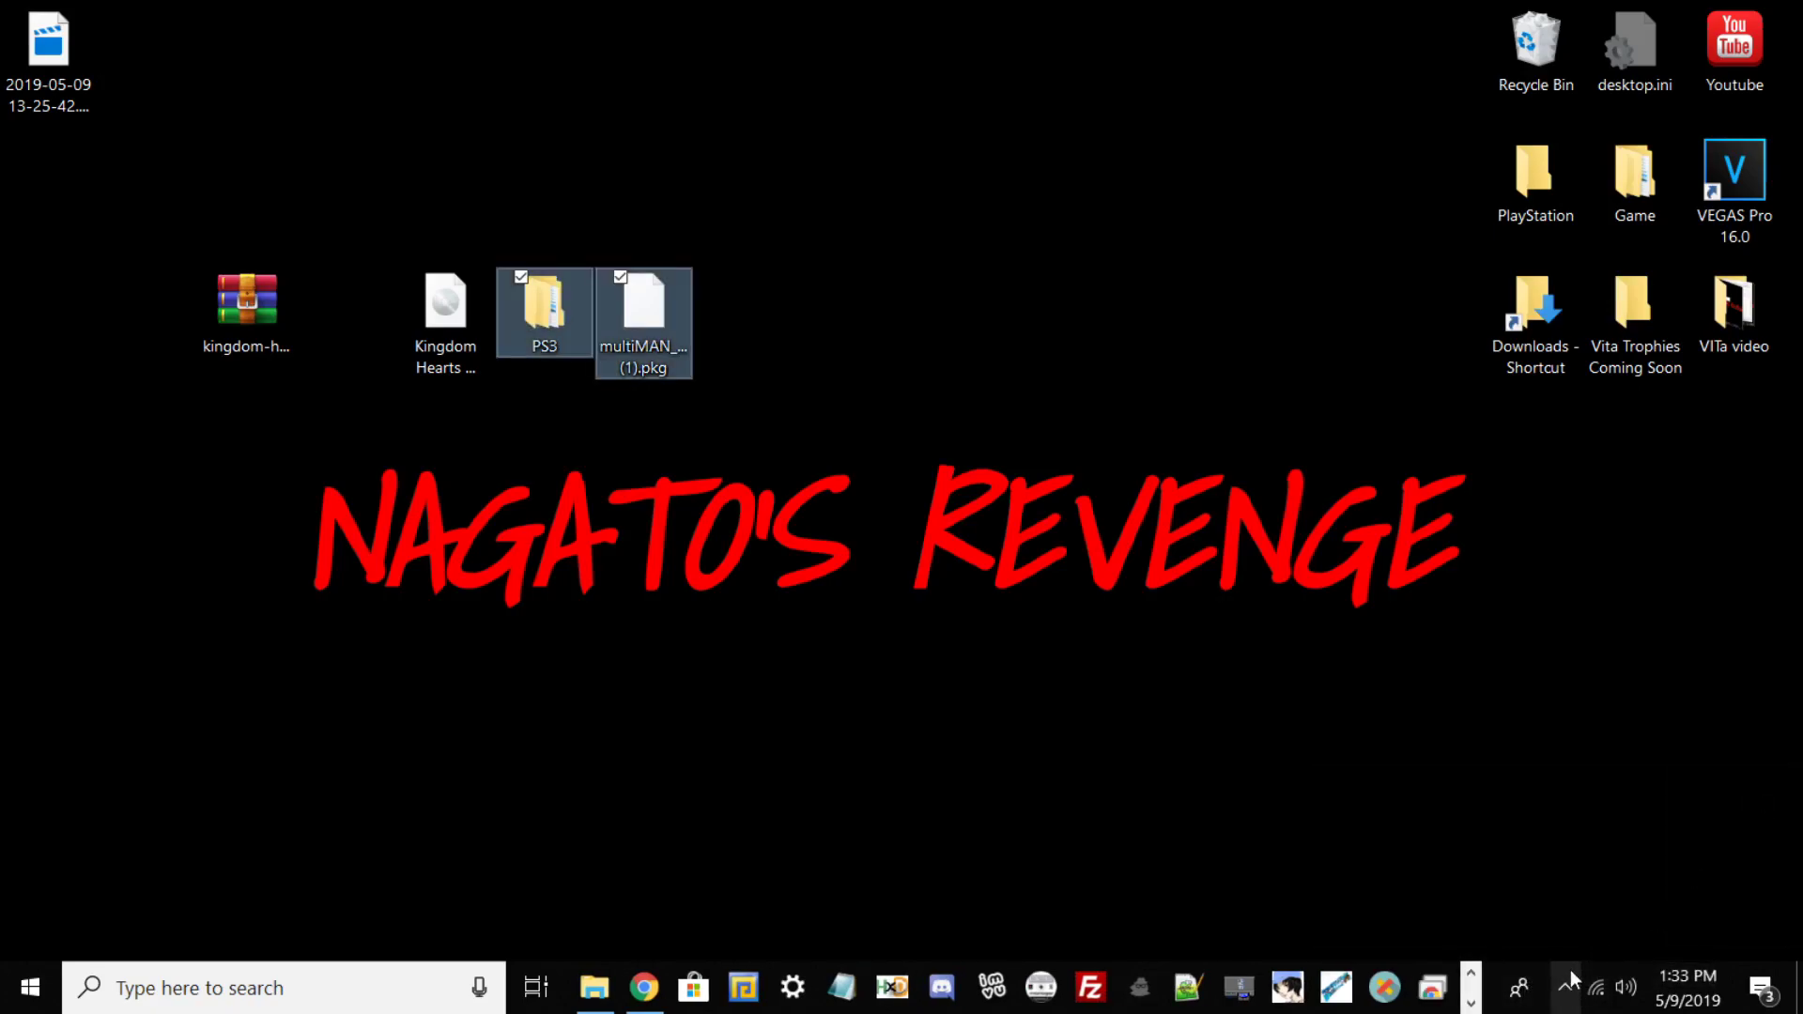
pyautogui.click(1566, 984)
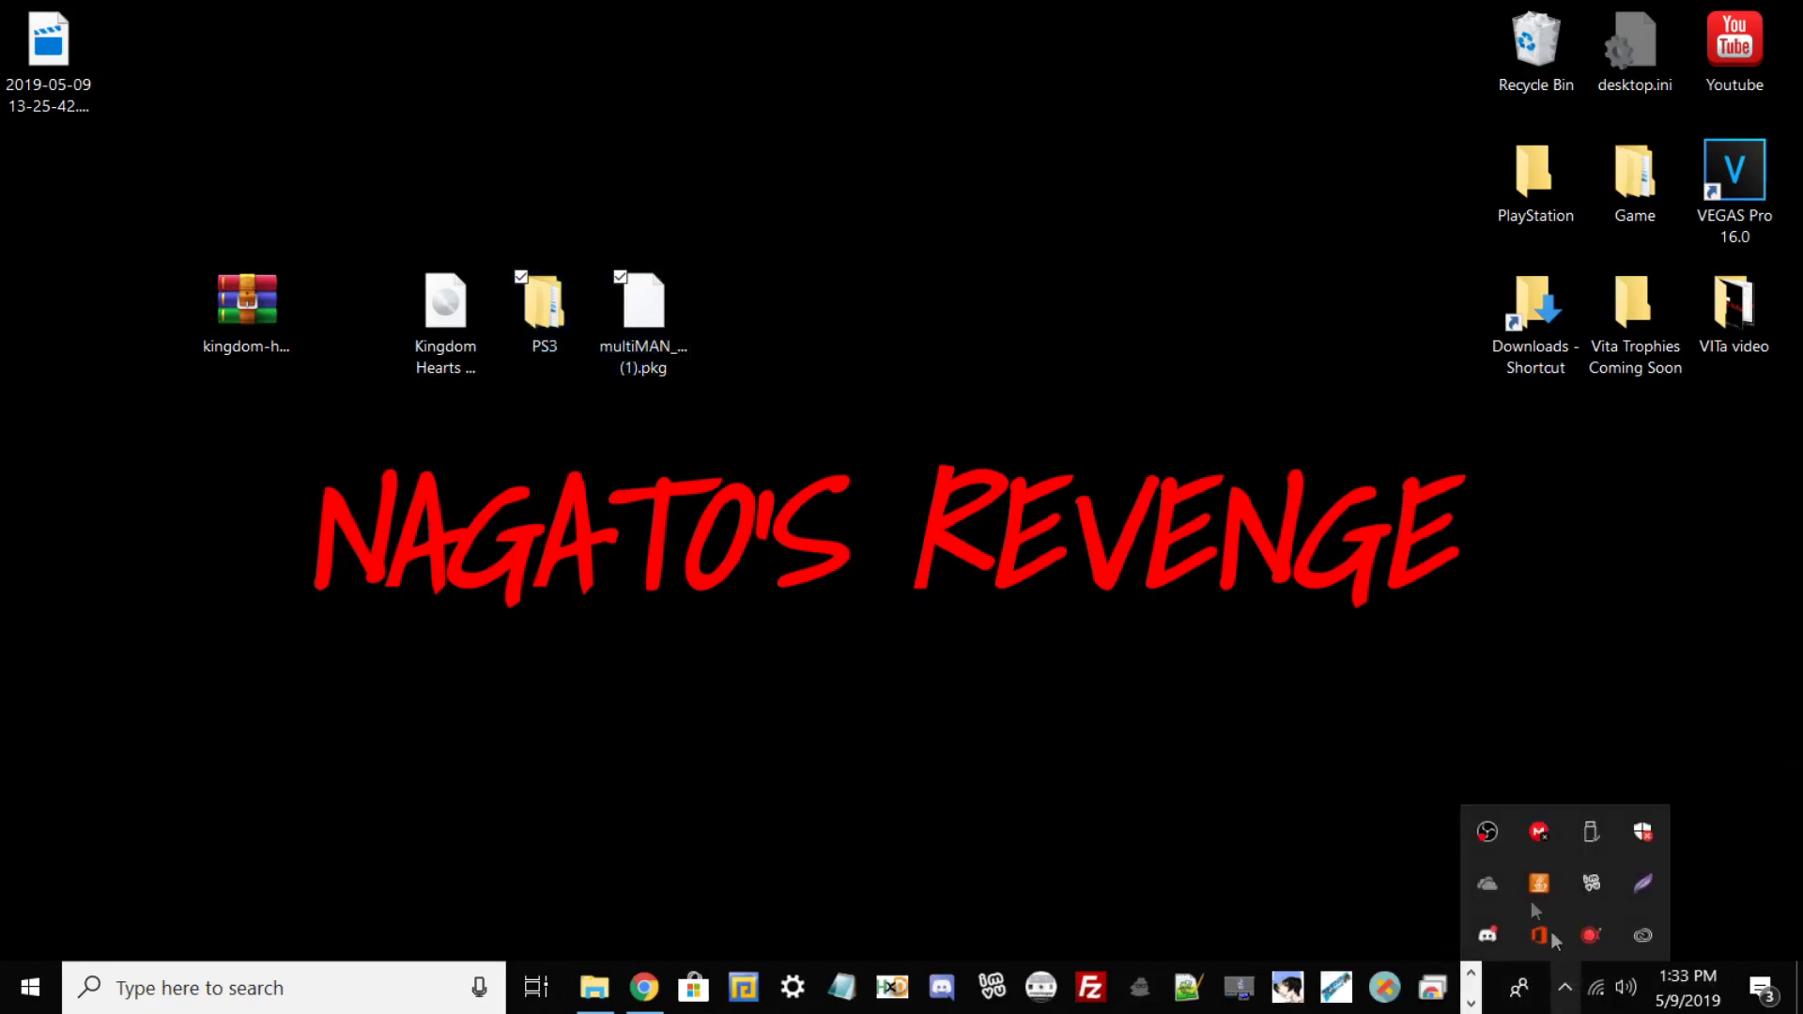
pyautogui.rightClick(1491, 842)
pyautogui.click(1557, 773)
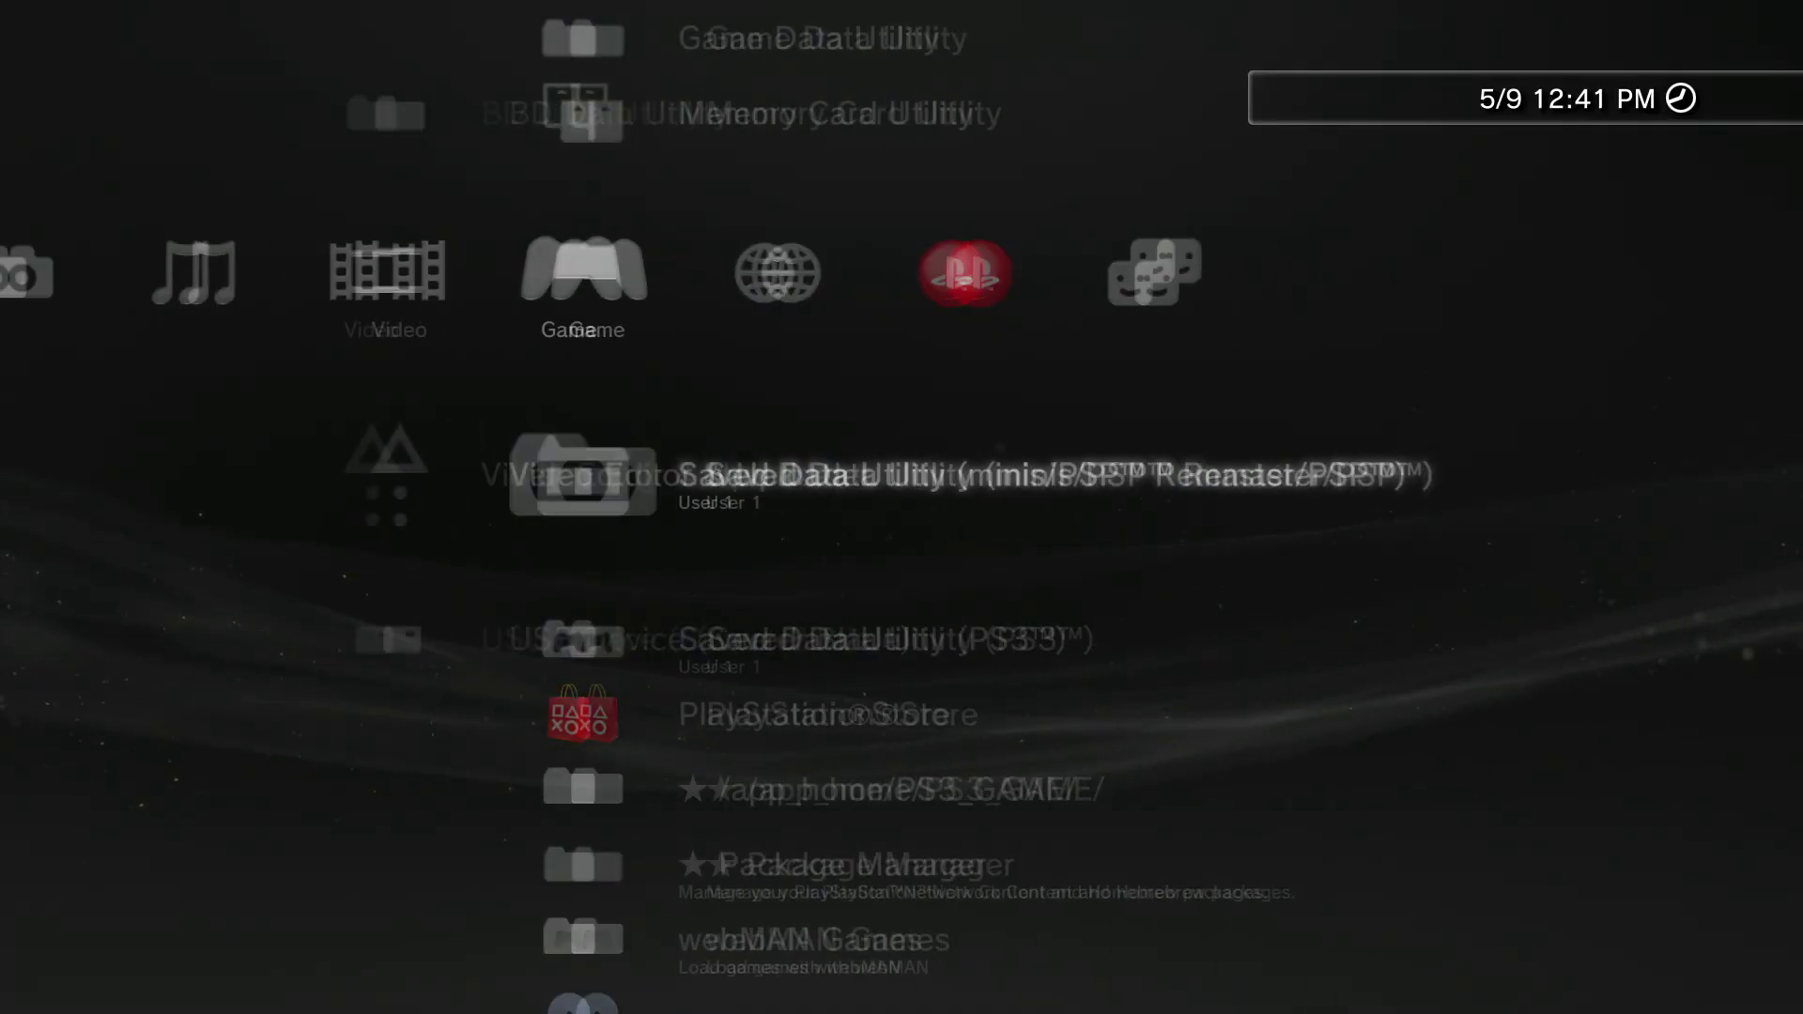
# Open the Memory Card Utility in the Game category of the PS3 home screen
pyautogui.press('Up')
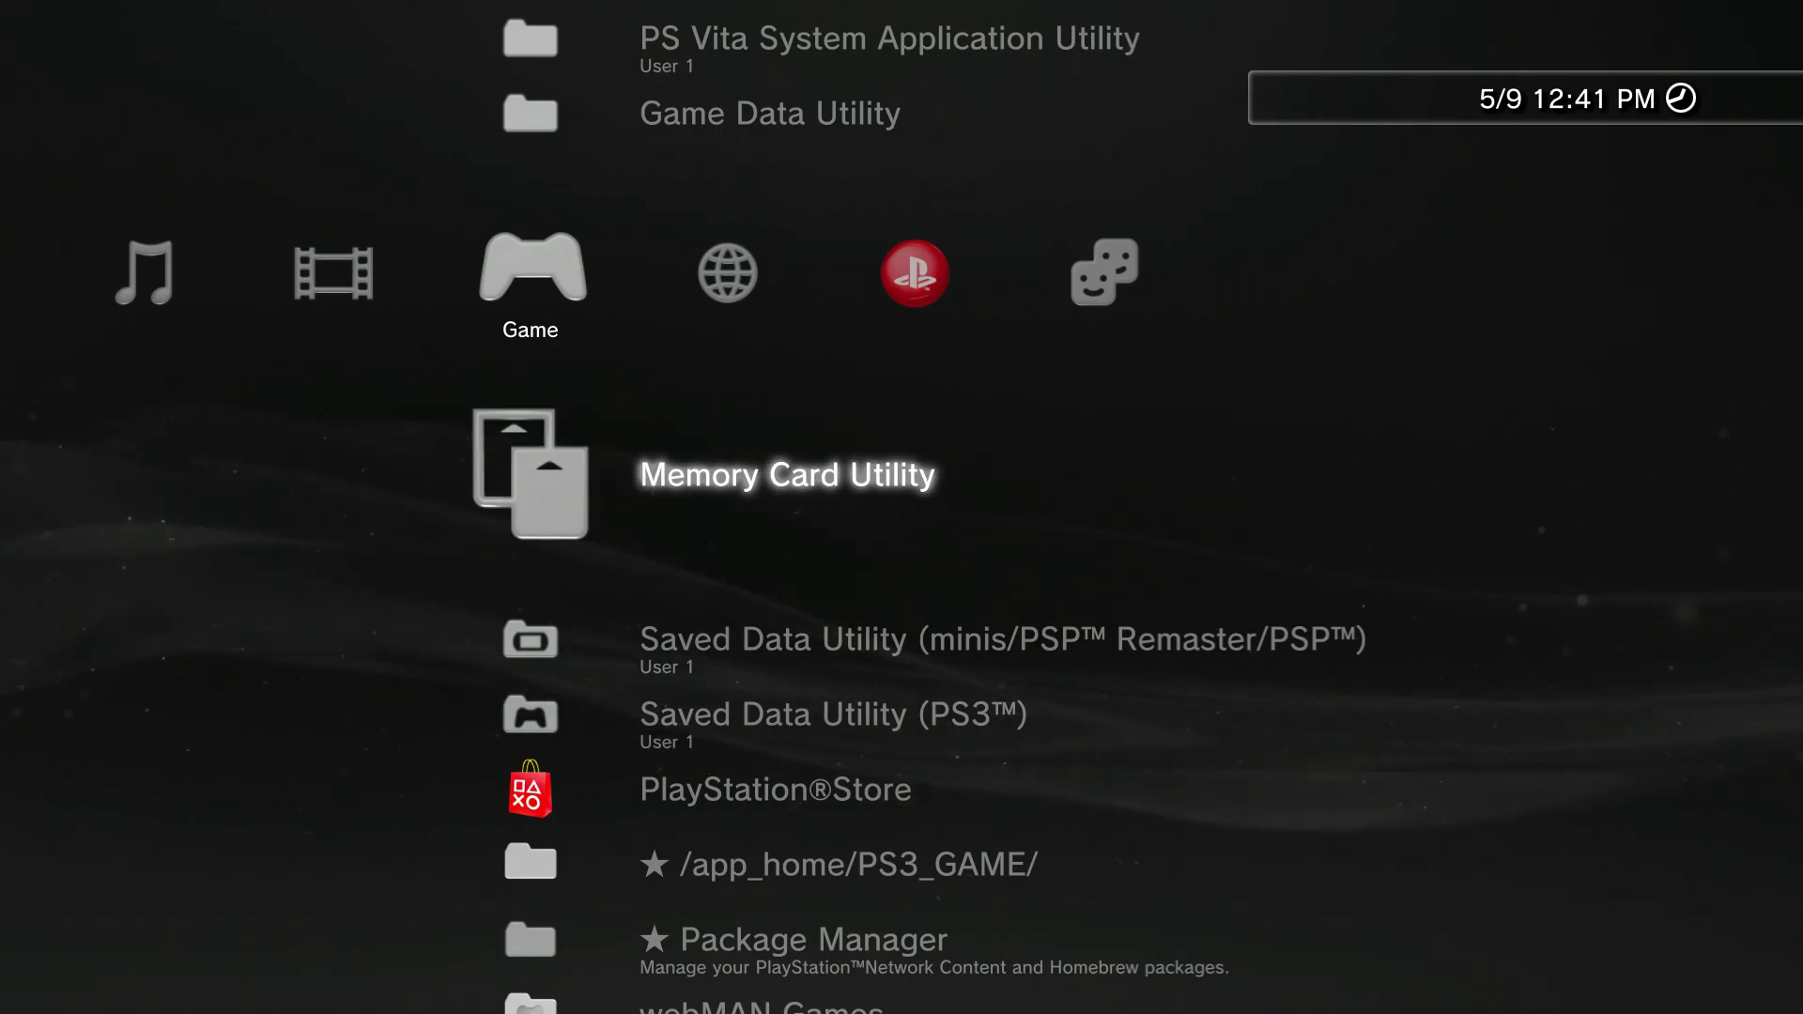
pyautogui.press('Left')
pyautogui.press('Right')
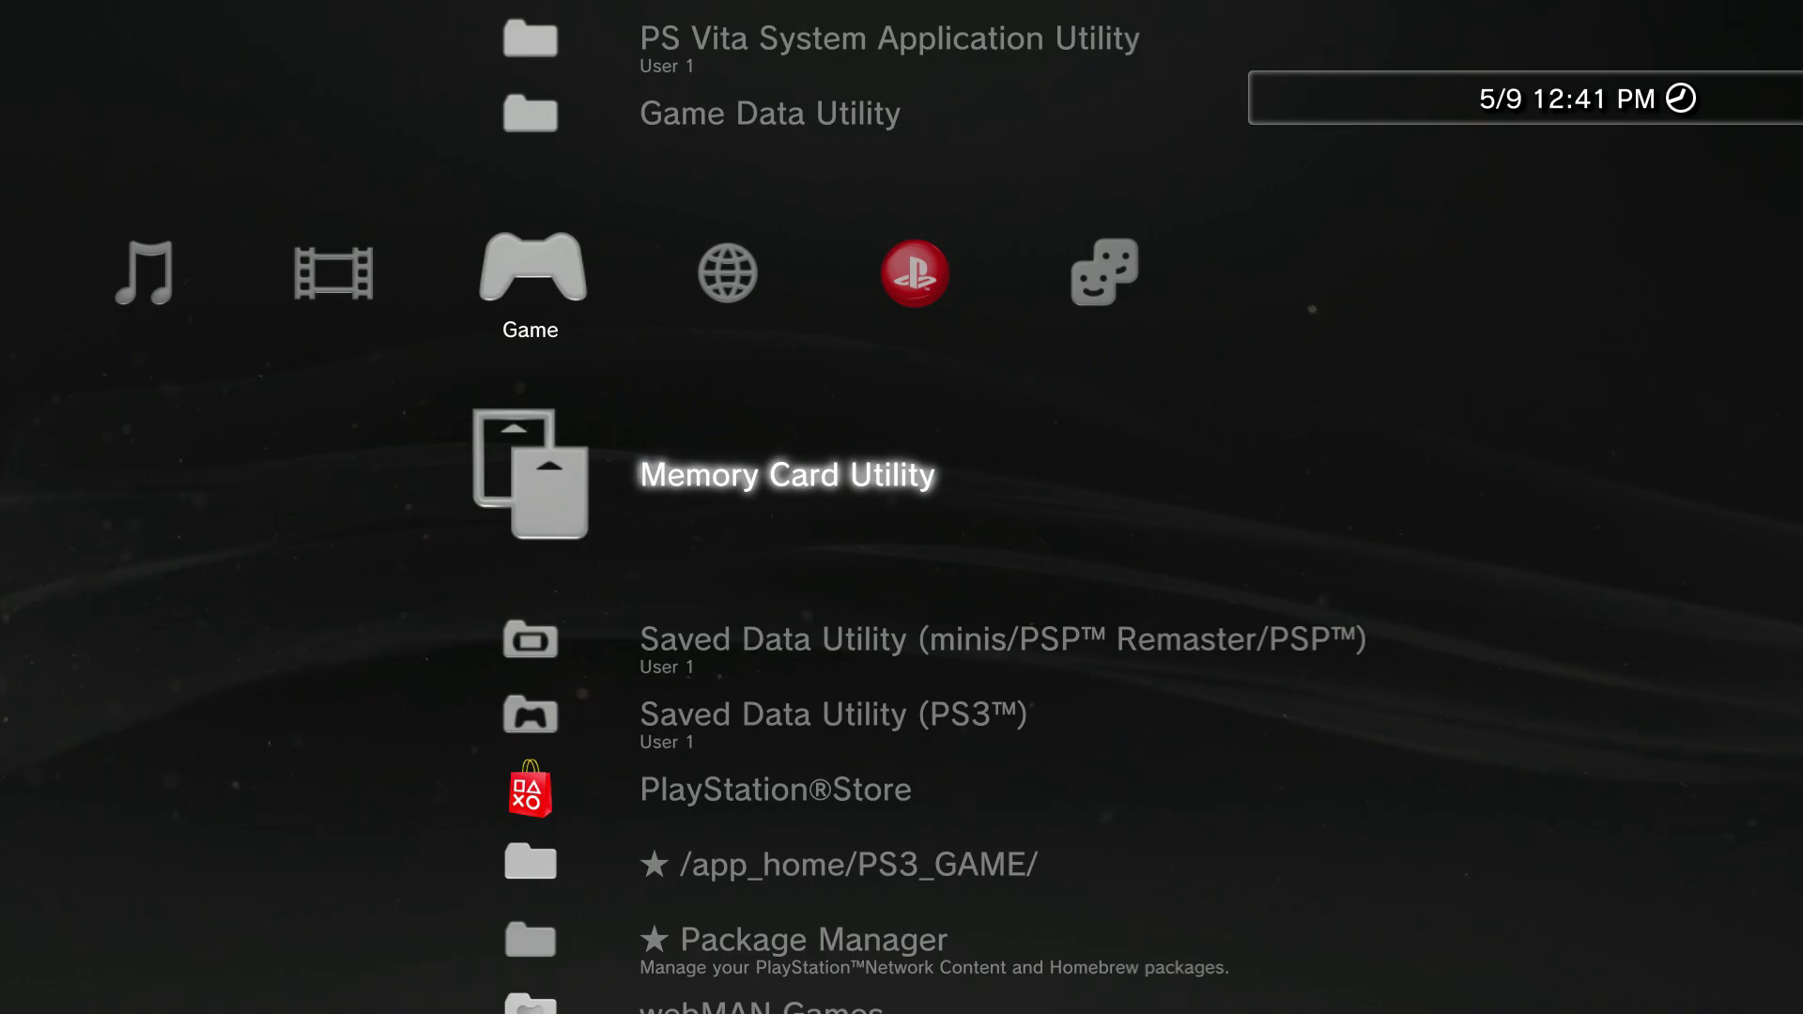
pyautogui.press('Up')
pyautogui.press('Down')
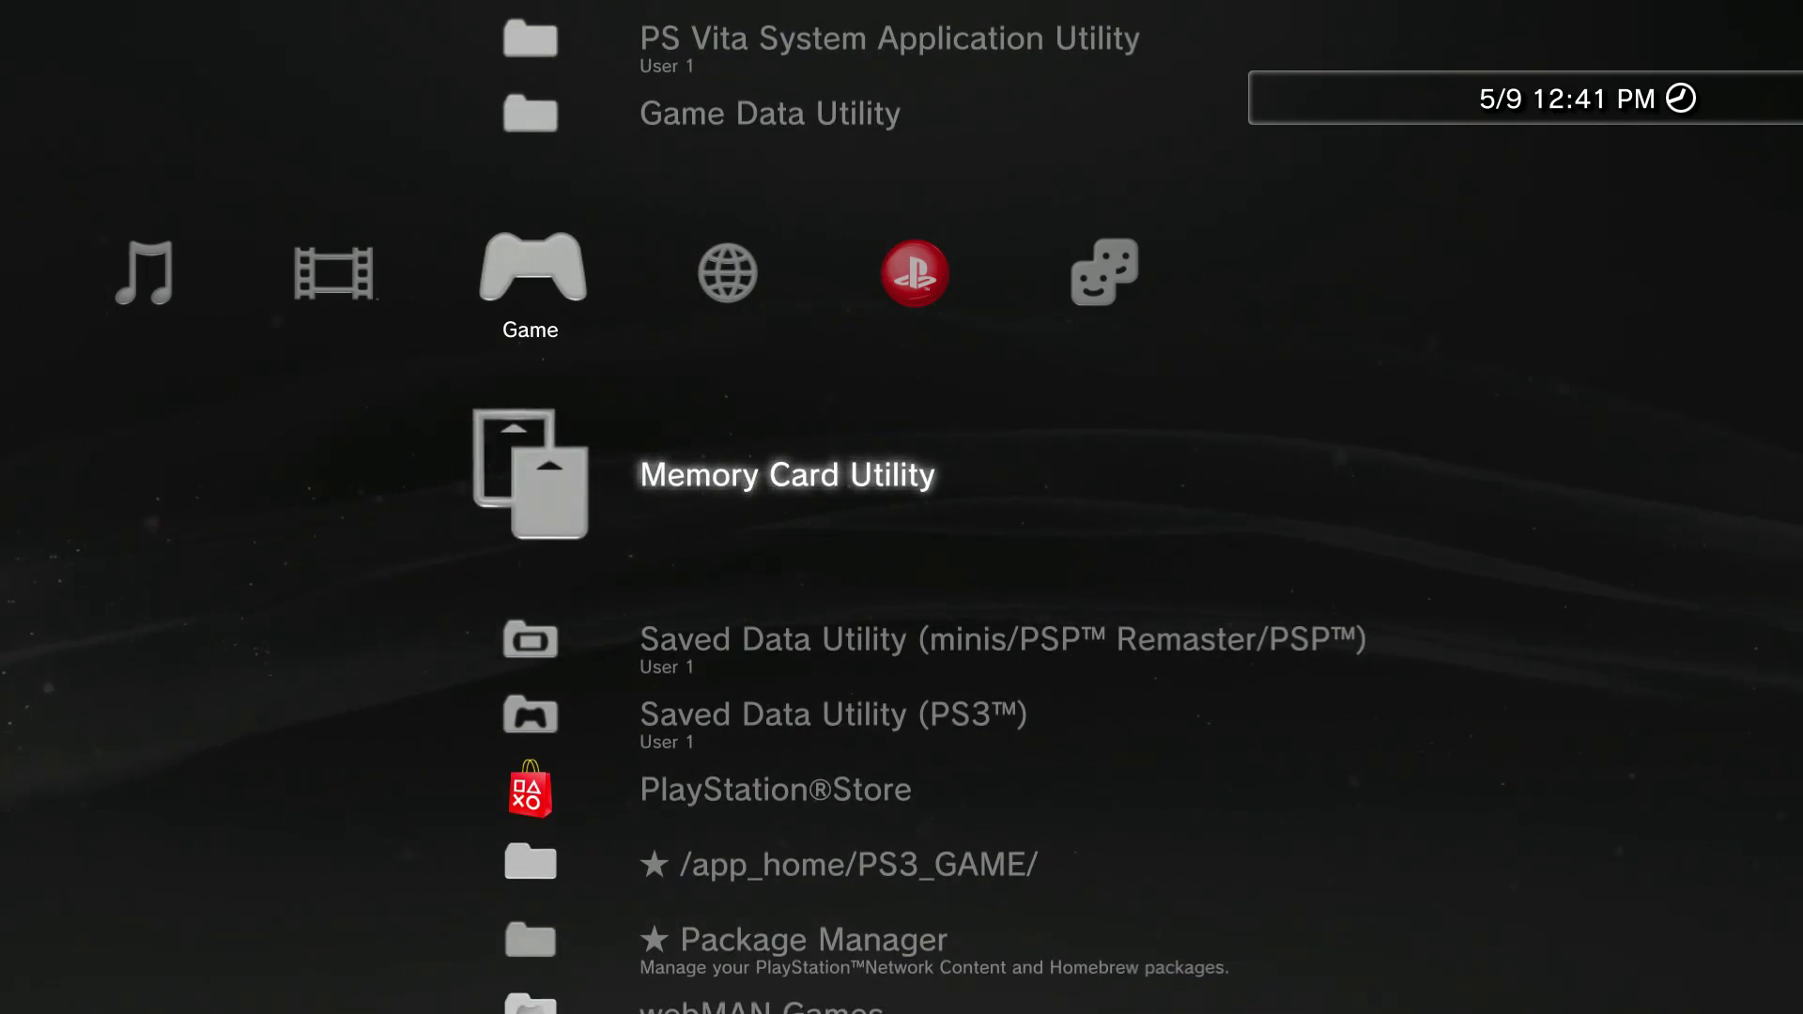
pyautogui.press('Return')
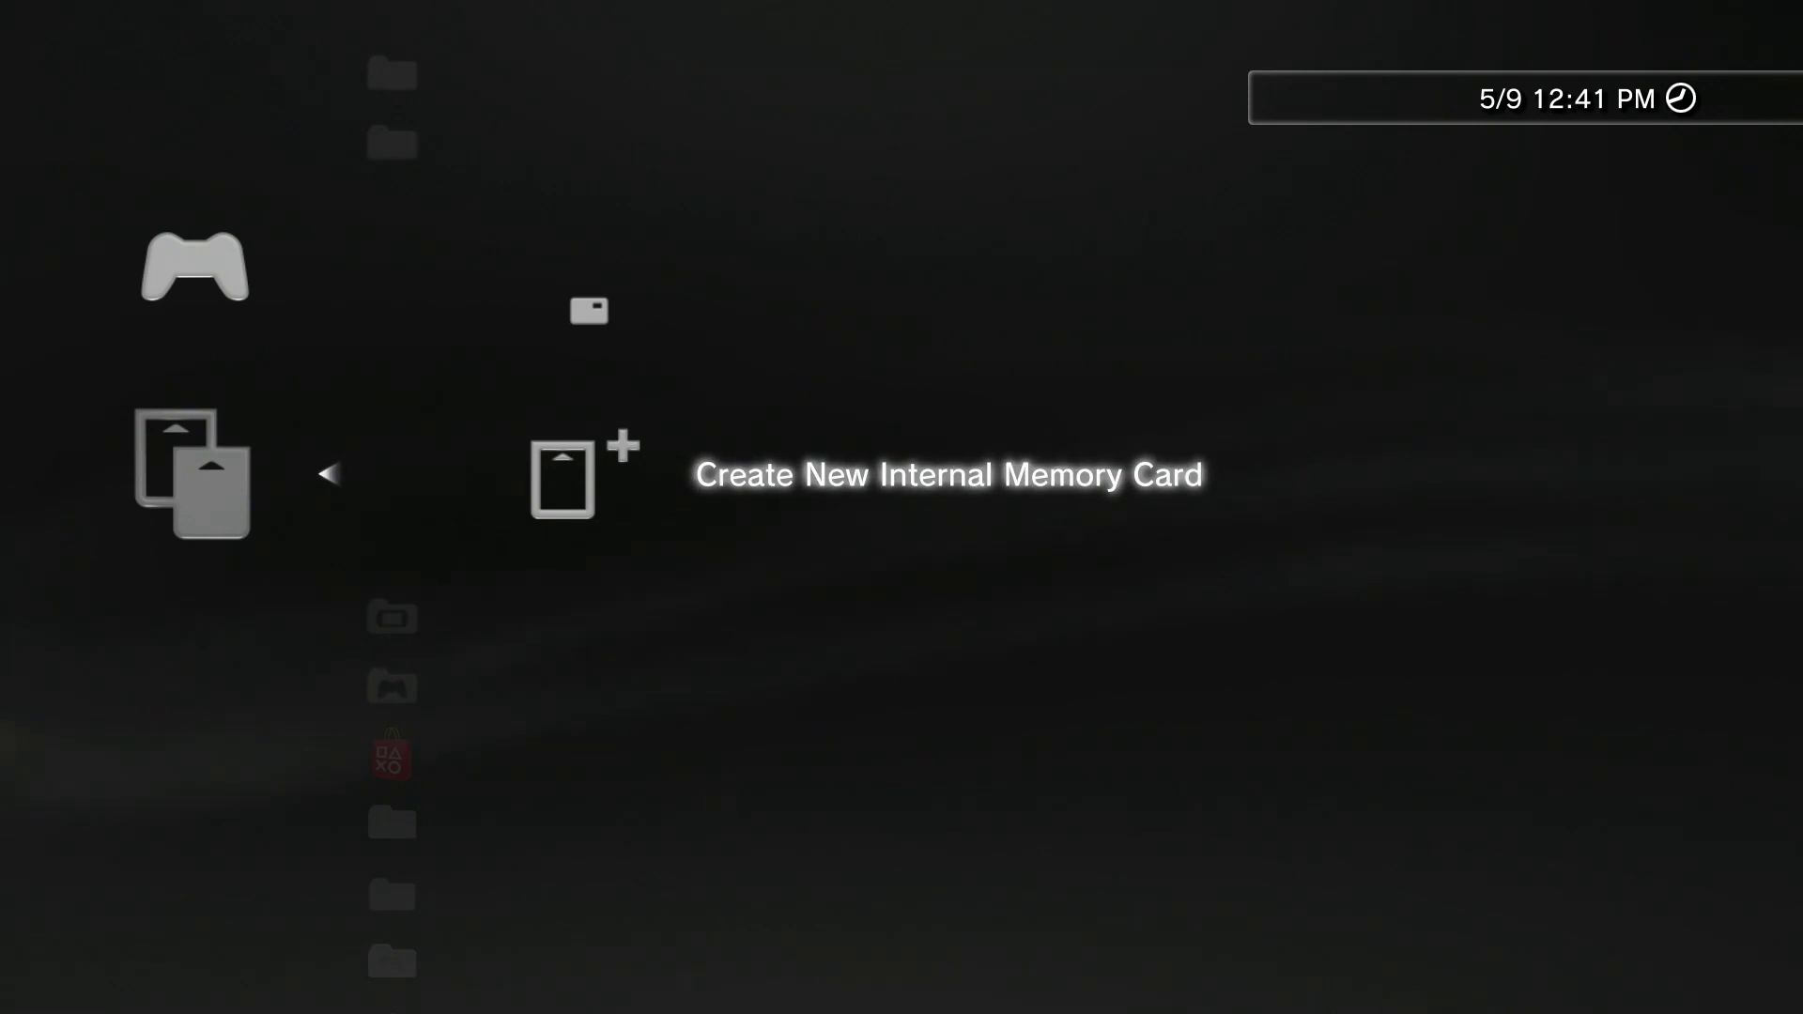
# Create a new Internal Memory Card (PS2), keeping the default name Internal Memory Card
pyautogui.press('Return')
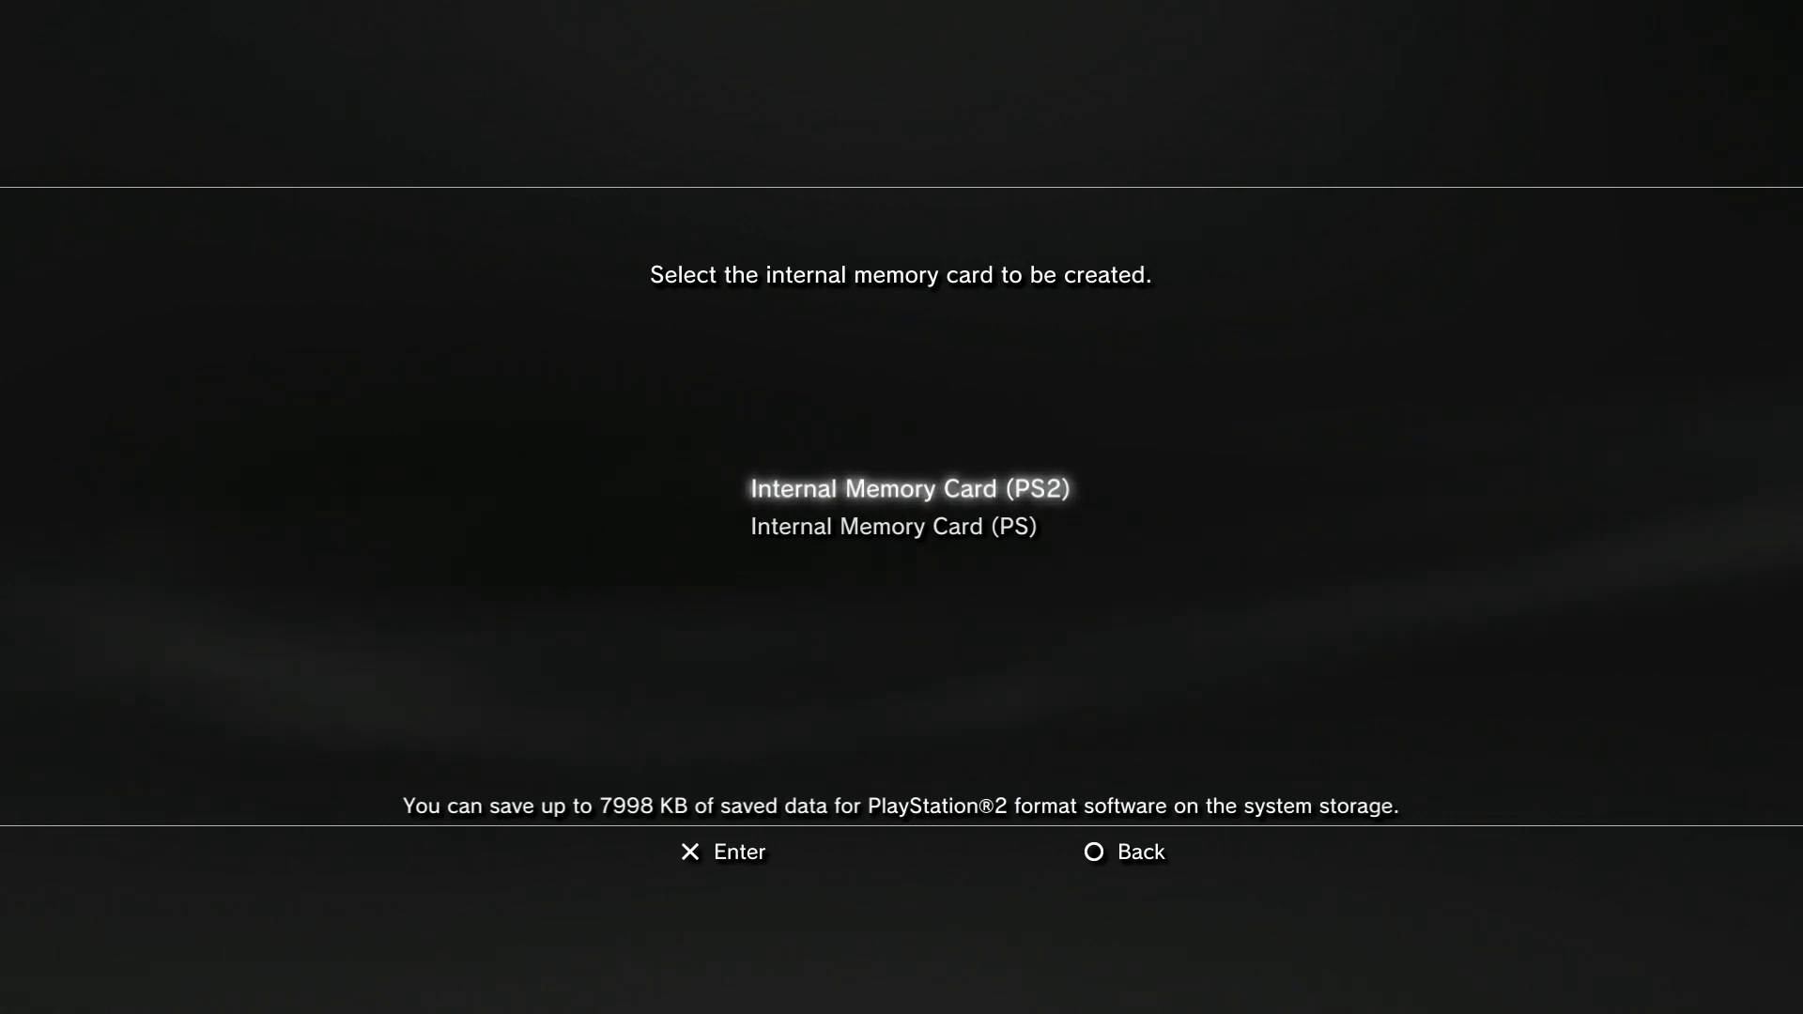
pyautogui.press('Return')
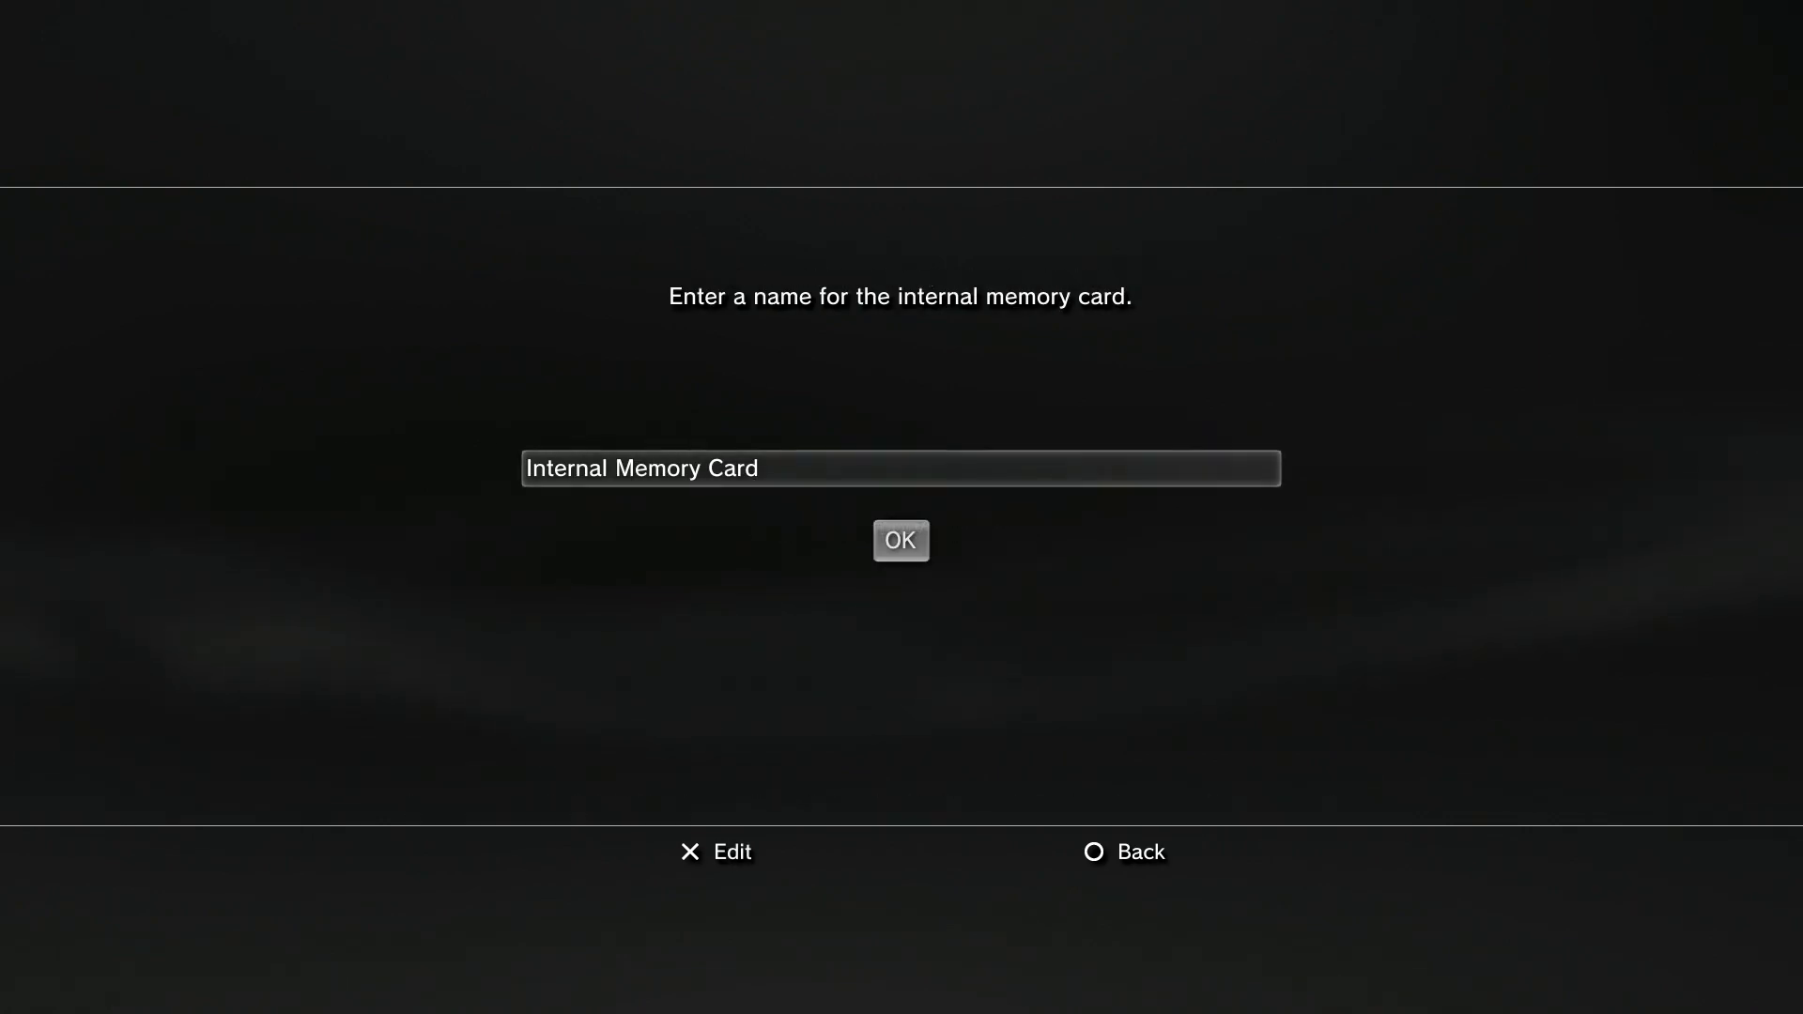
pyautogui.press('Down')
pyautogui.press('Up')
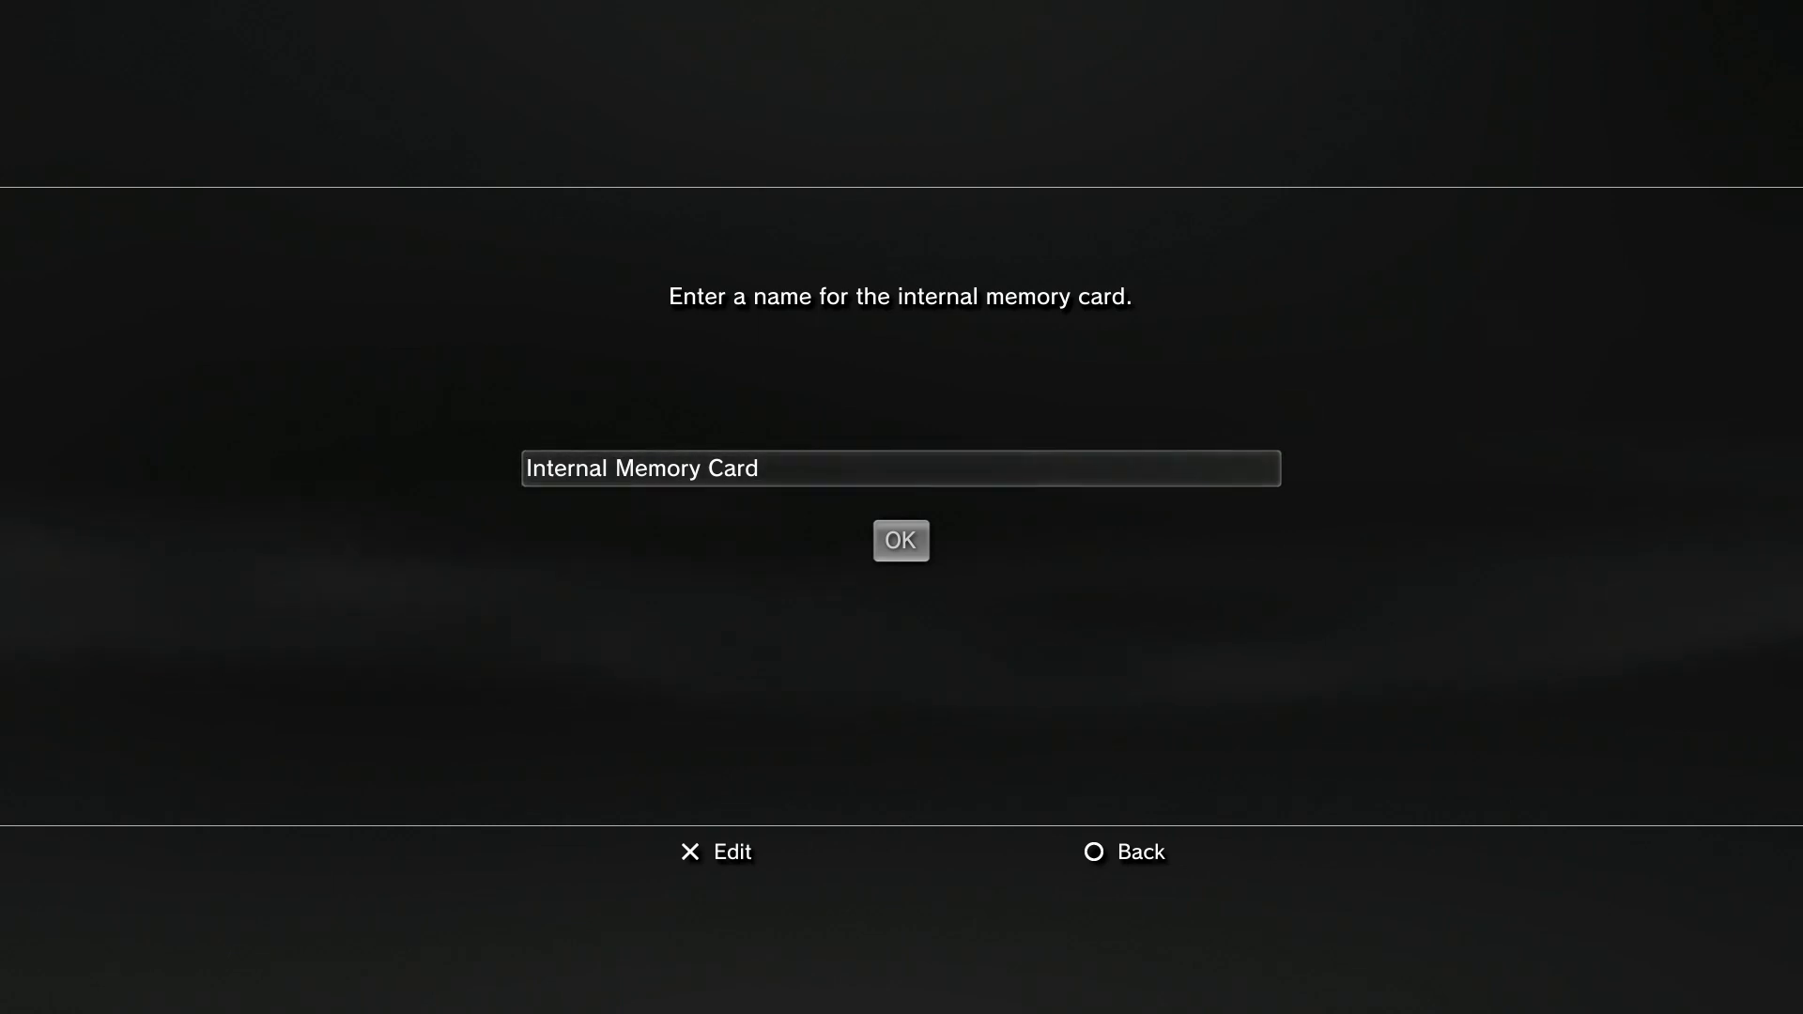
pyautogui.press('Down')
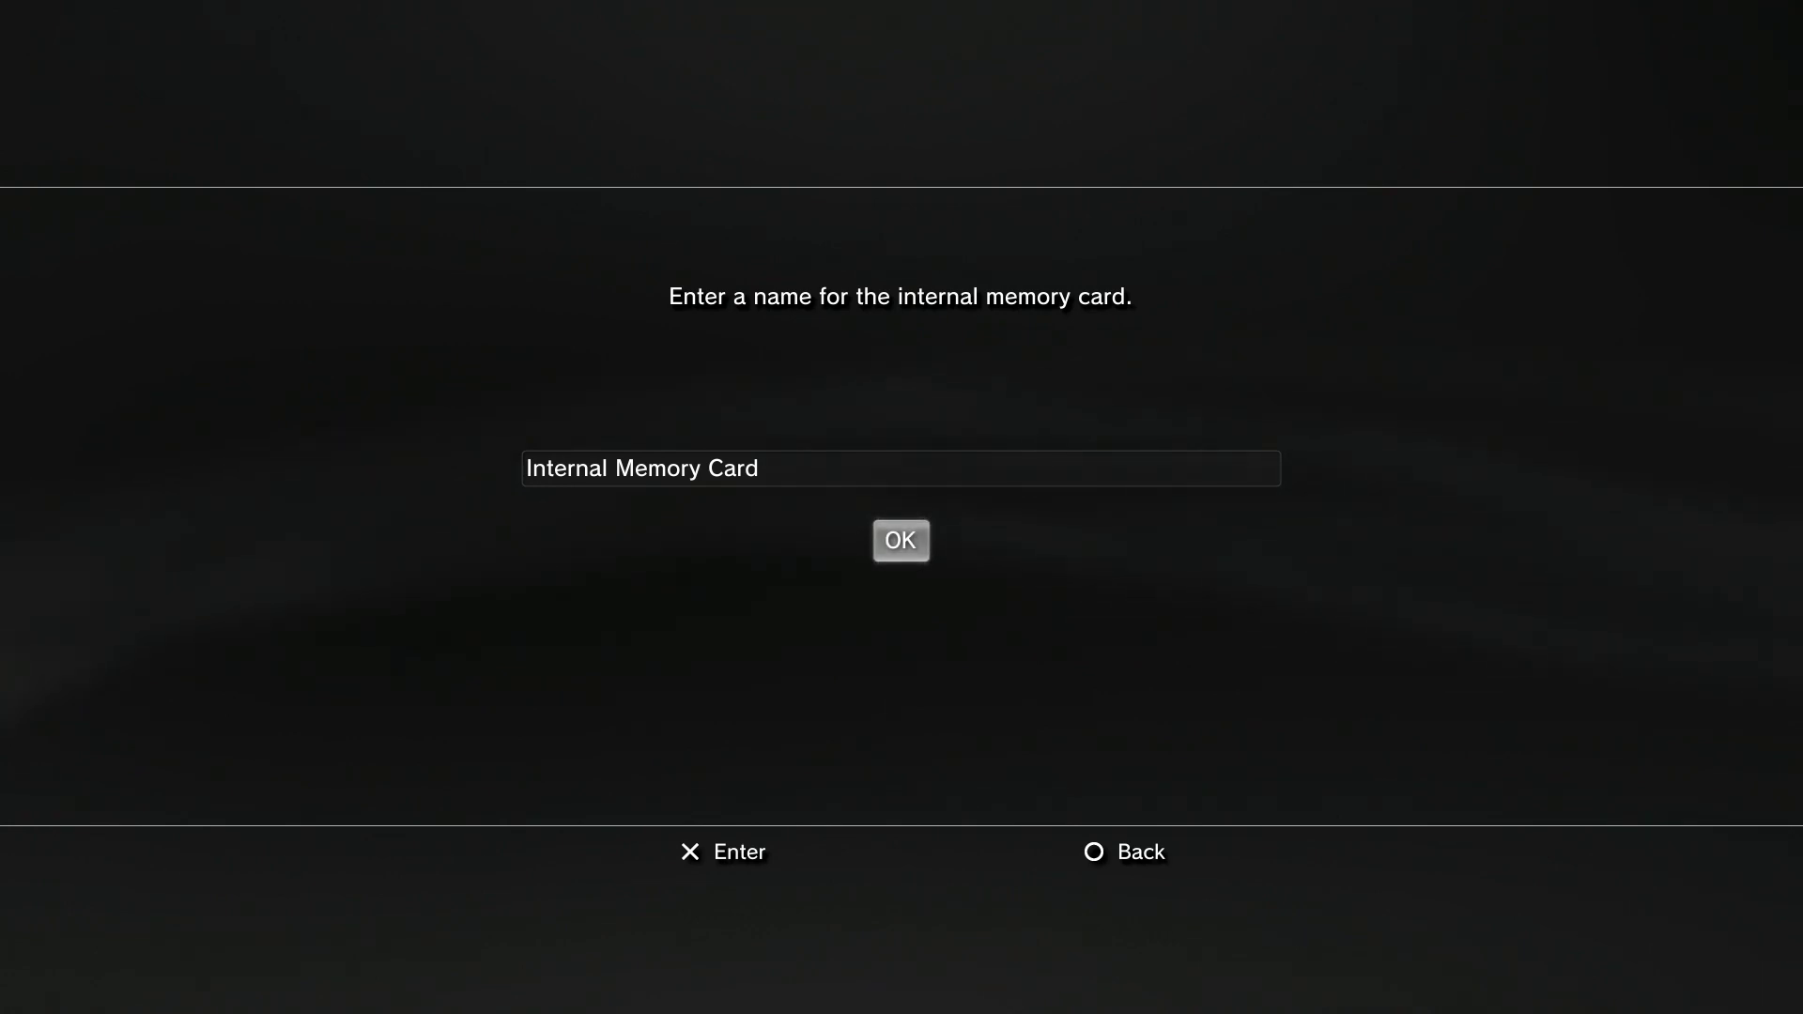
pyautogui.press('Return')
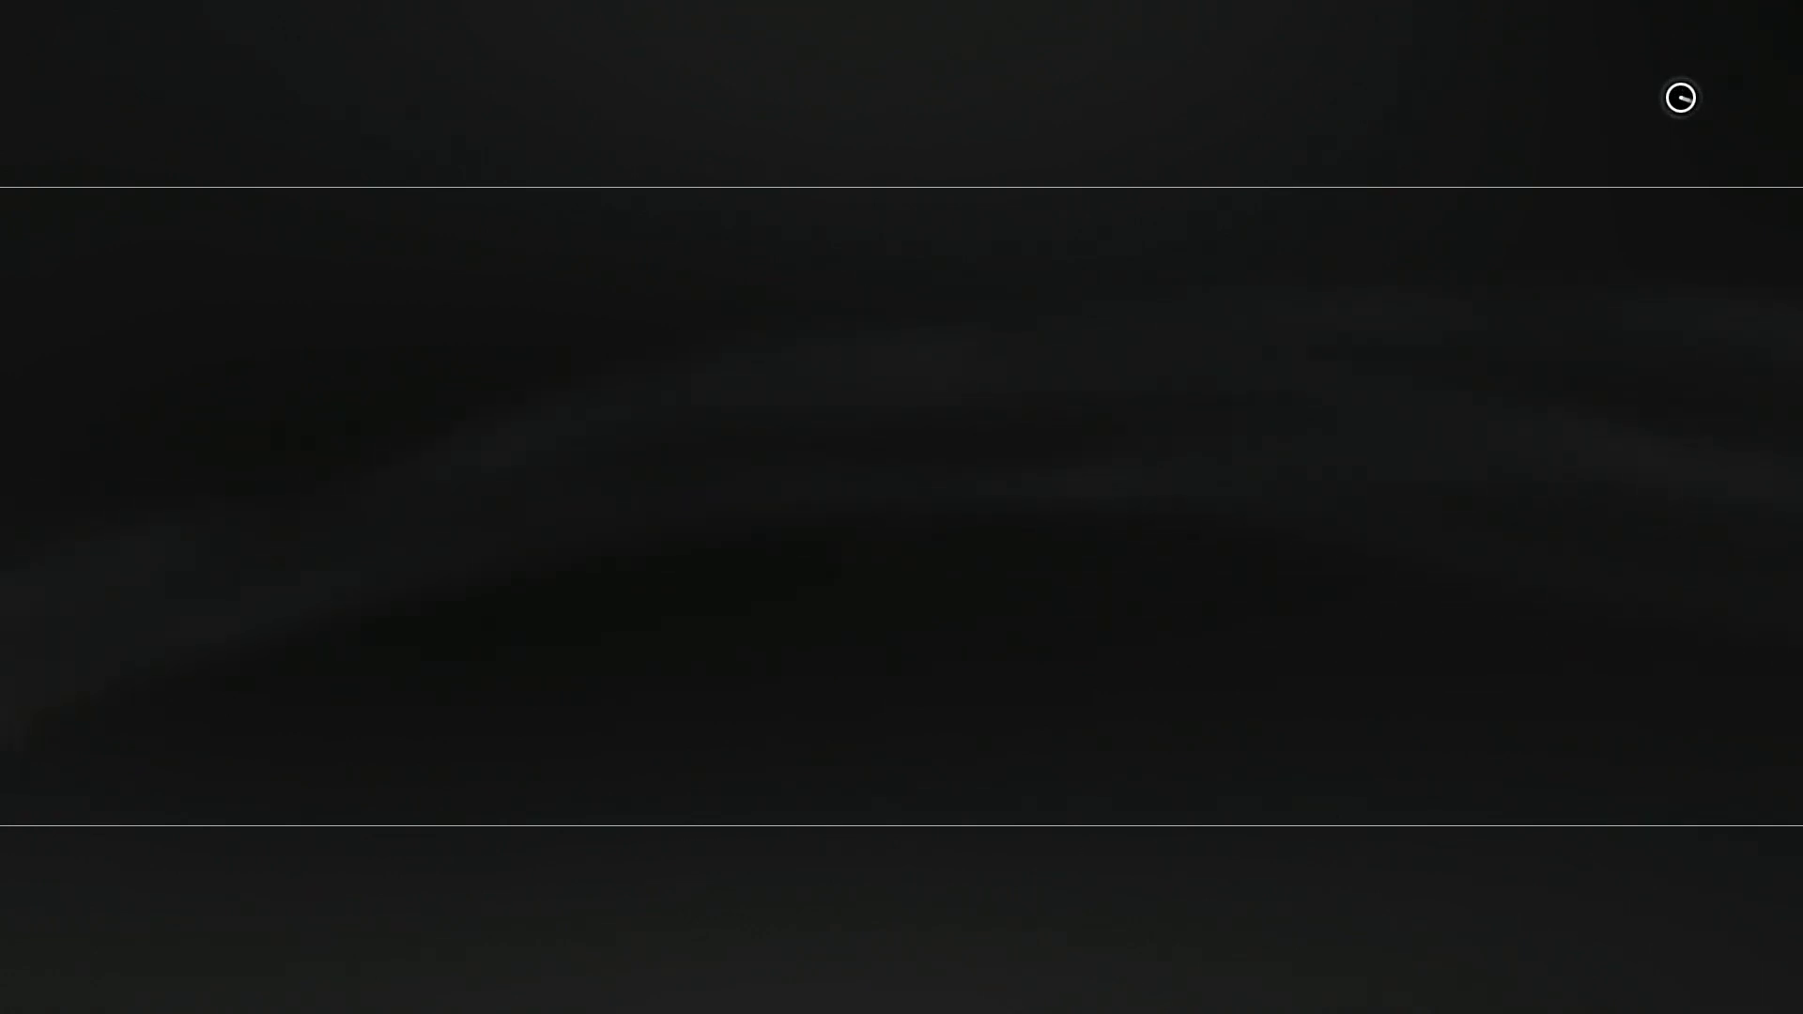